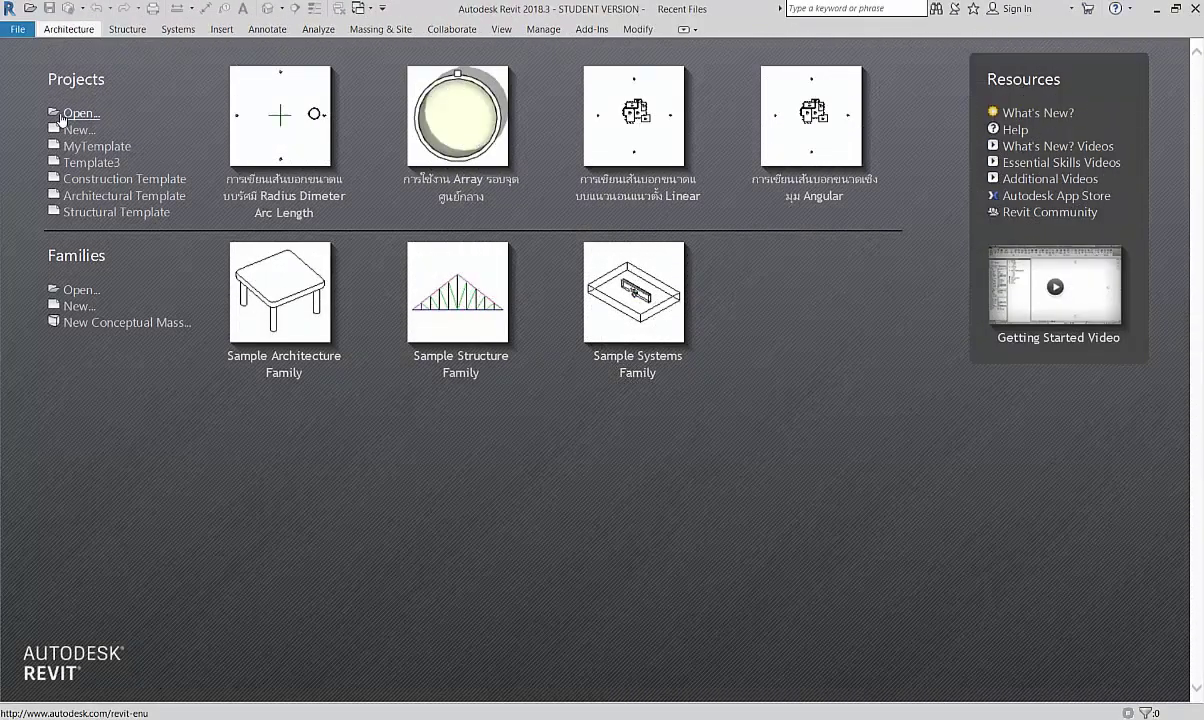
- Open the MyTemplate Grid.rte template from the Projects list
left_click(80, 113)
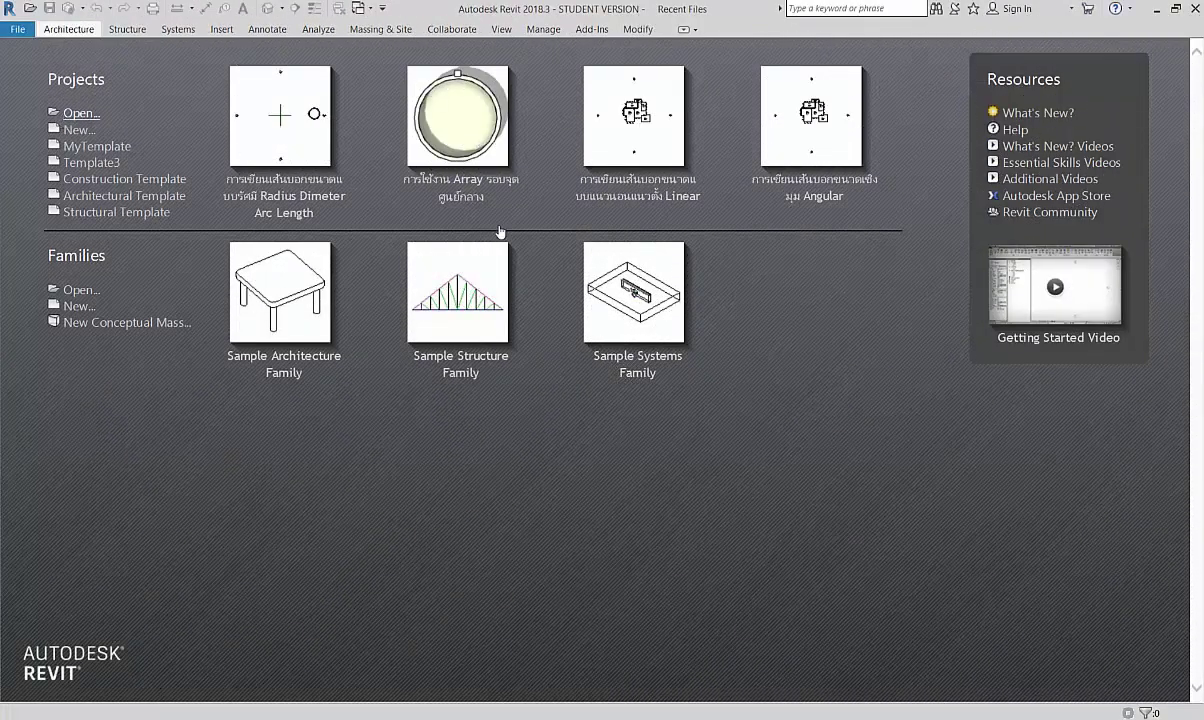
scroll(449, 352, "down", 1)
scroll(449, 350, "down", 2)
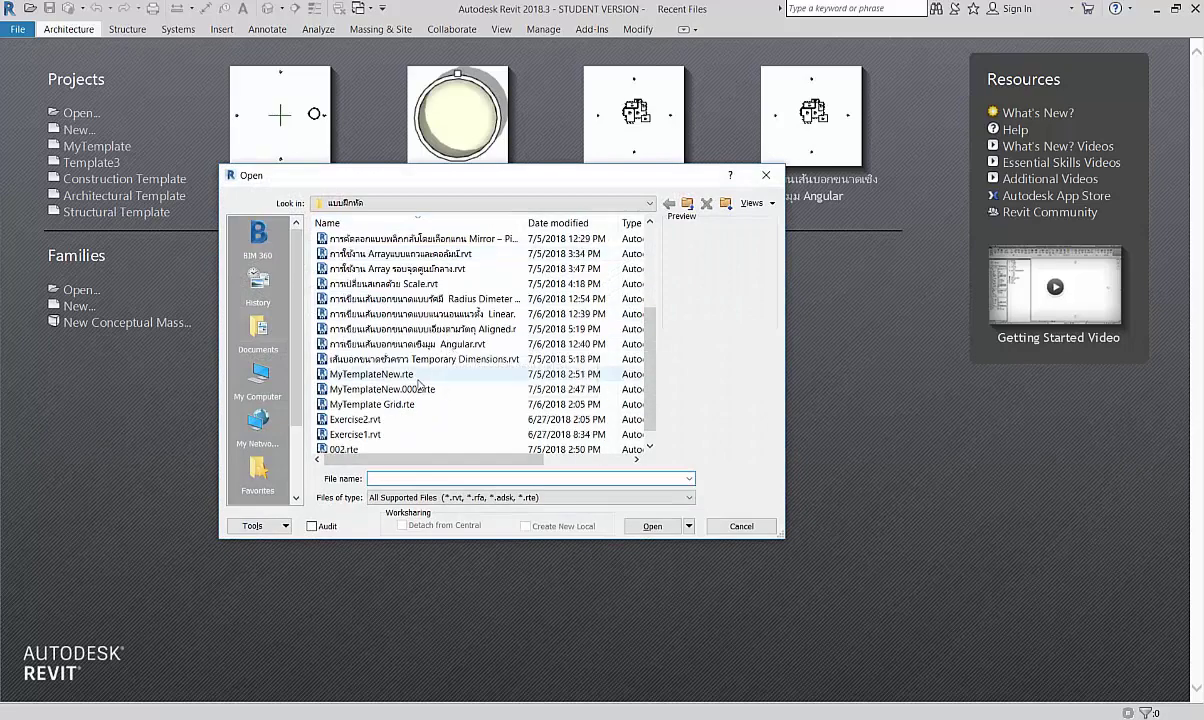
left_click(395, 405)
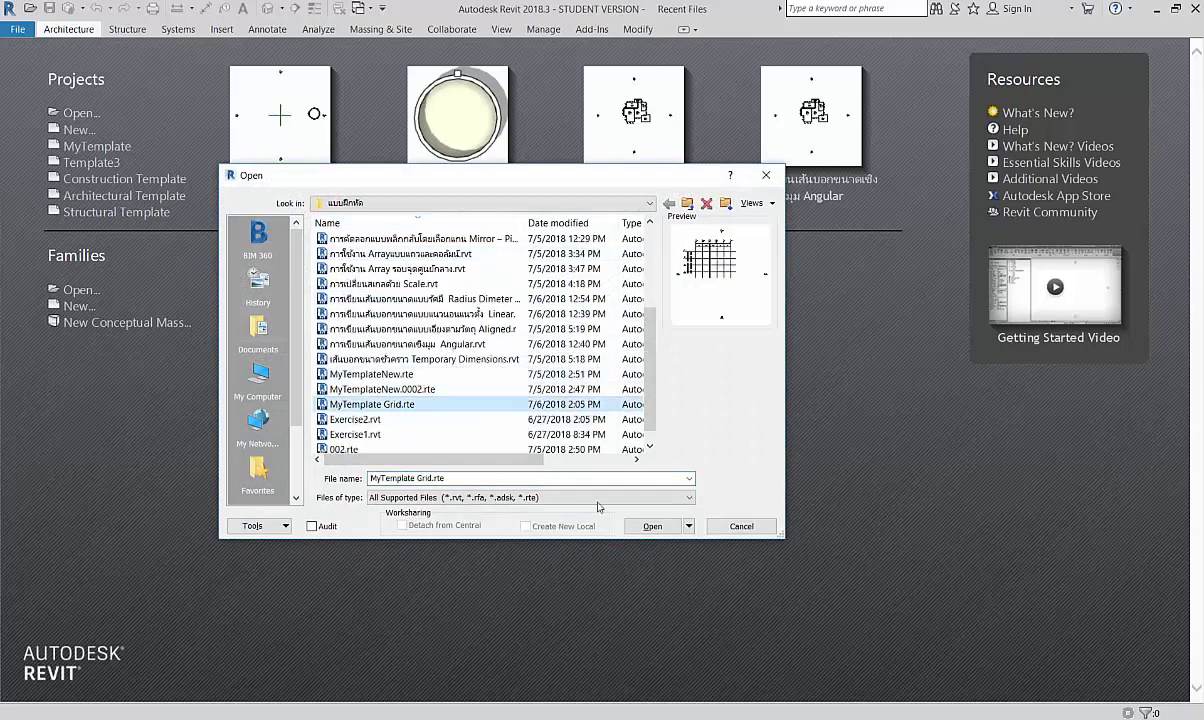
left_click(652, 526)
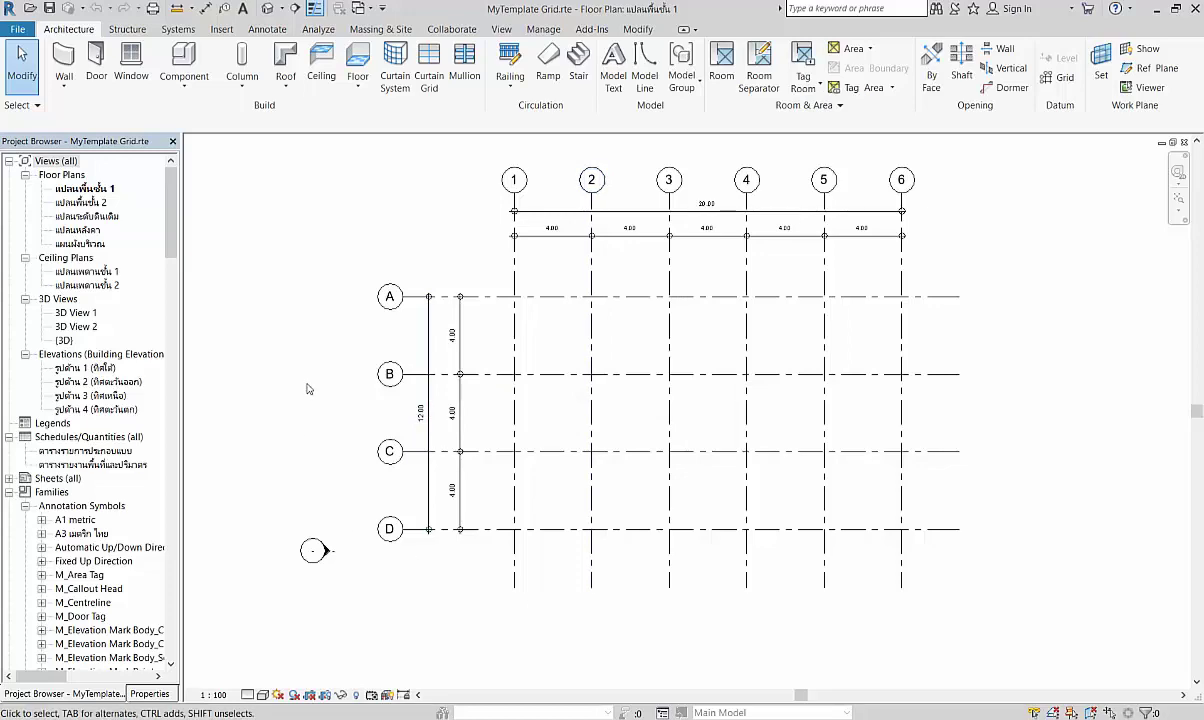
- Check the ground level plan, then in floor plan 1 window-select grids 1–6, A–D and their dimension strings
double_click(88, 216)
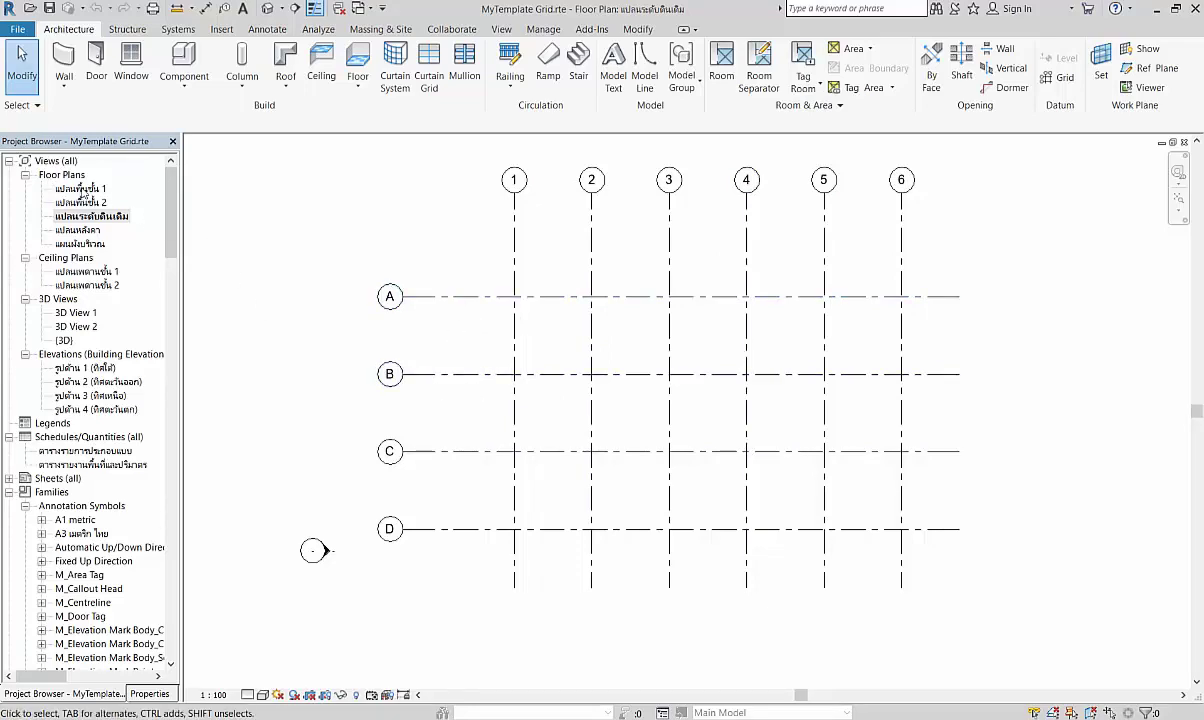
double_click(80, 188)
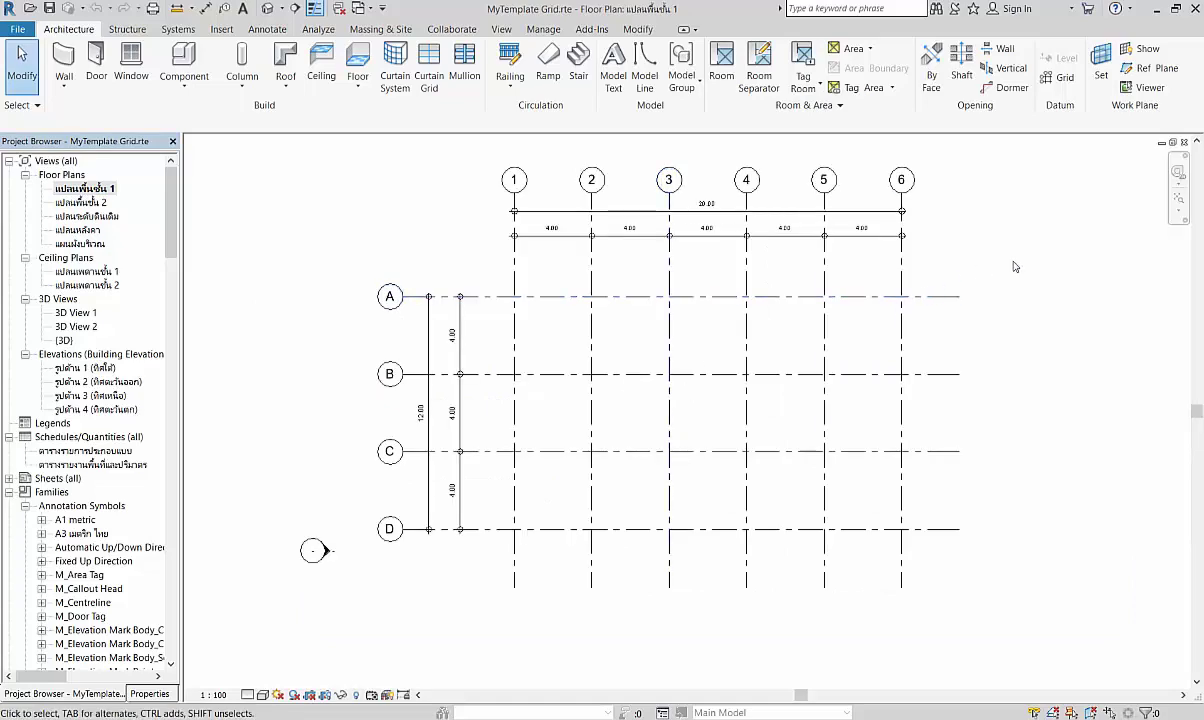
left_click_drag(1013, 261, 414, 158)
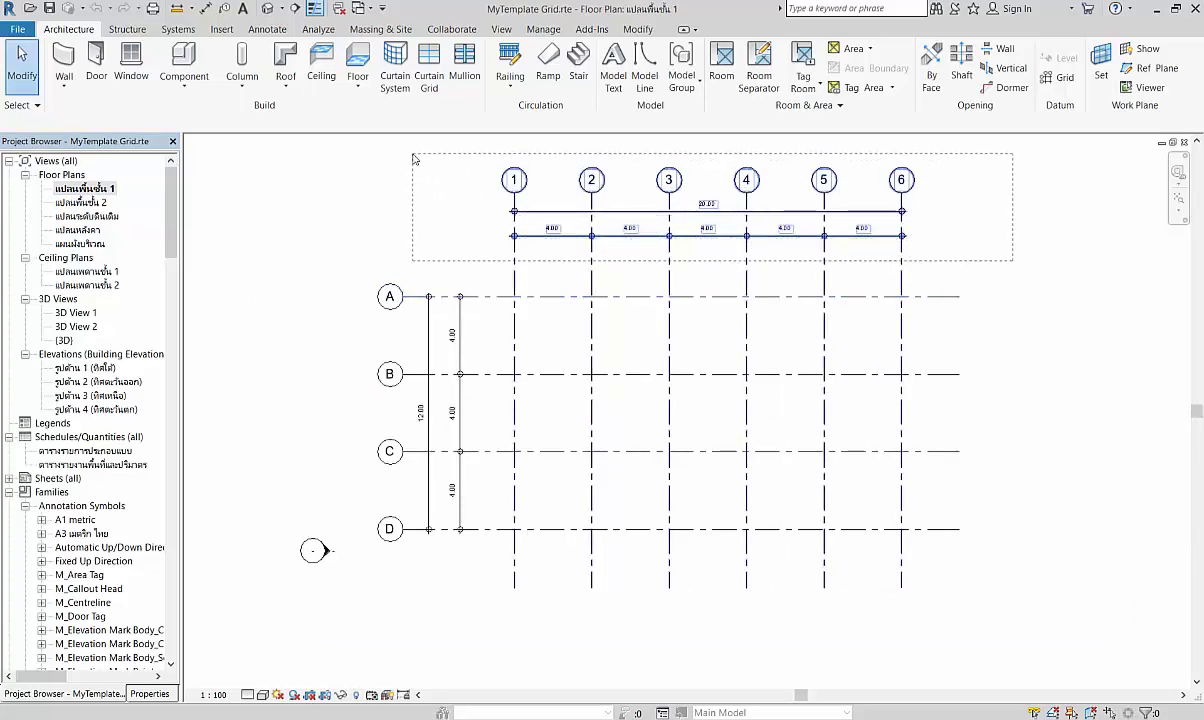
left_click_drag(414, 158, 414, 158)
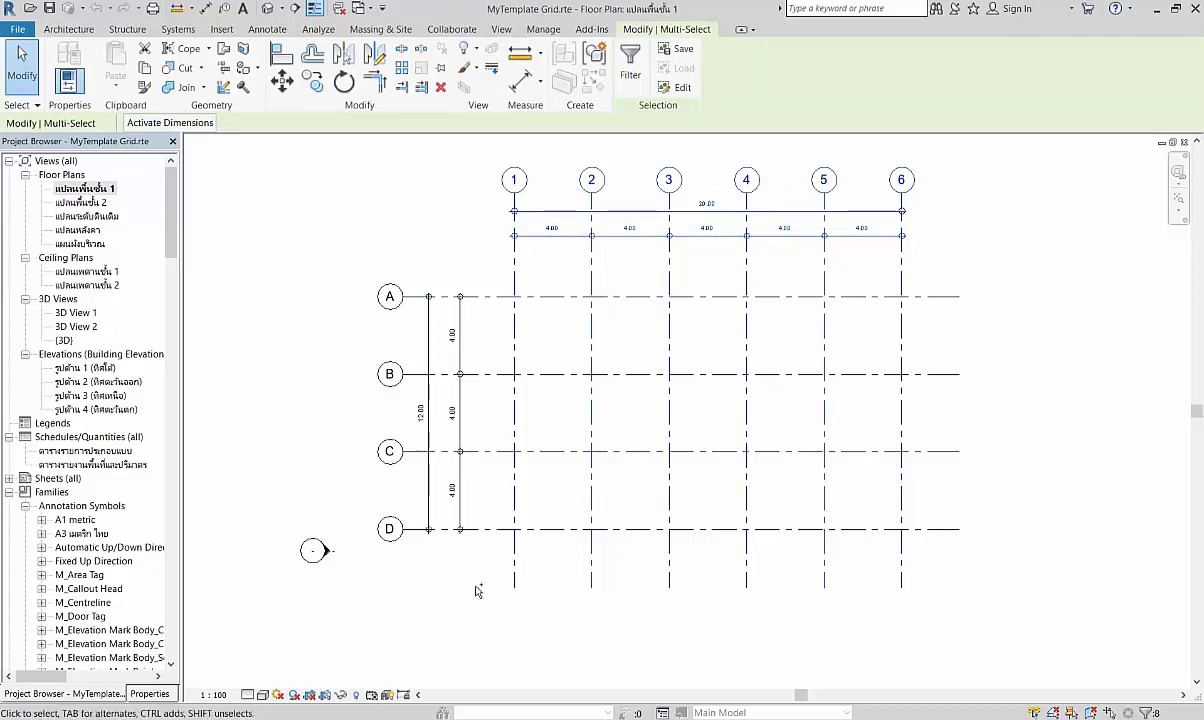
left_click_drag(476, 586, 330, 228, "ctrl")
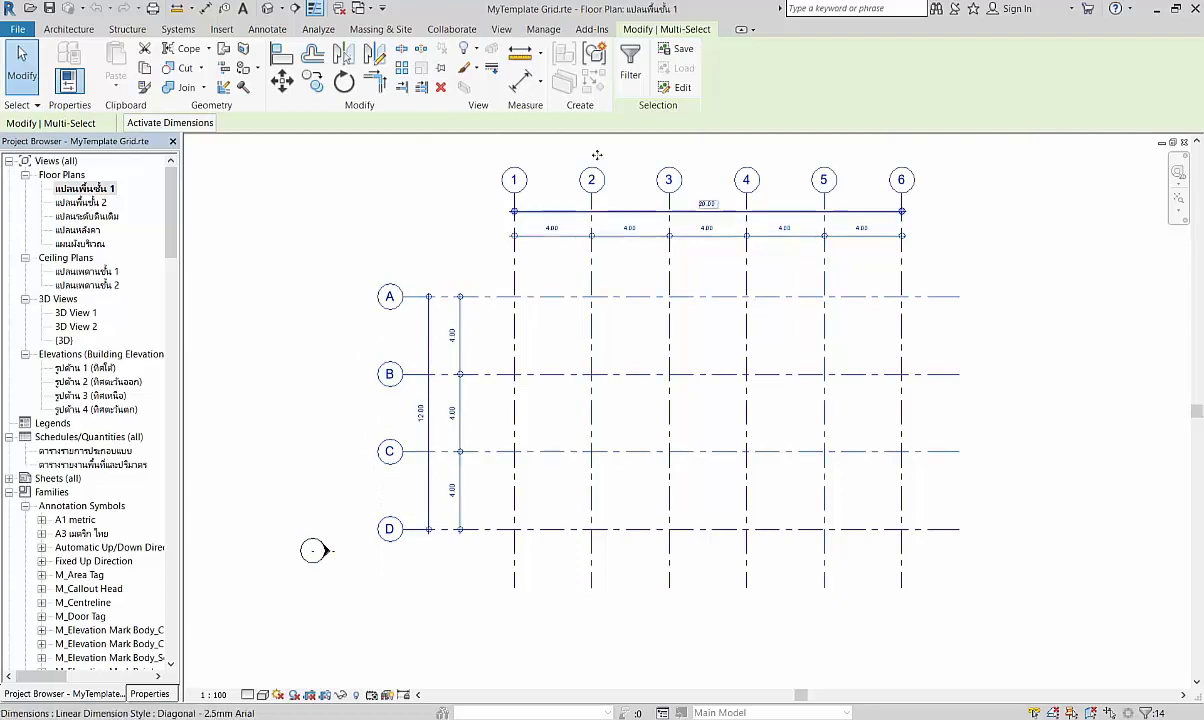
- Create Group 1 from the selected grids with an attached detail group of dimensions
left_click(597, 55)
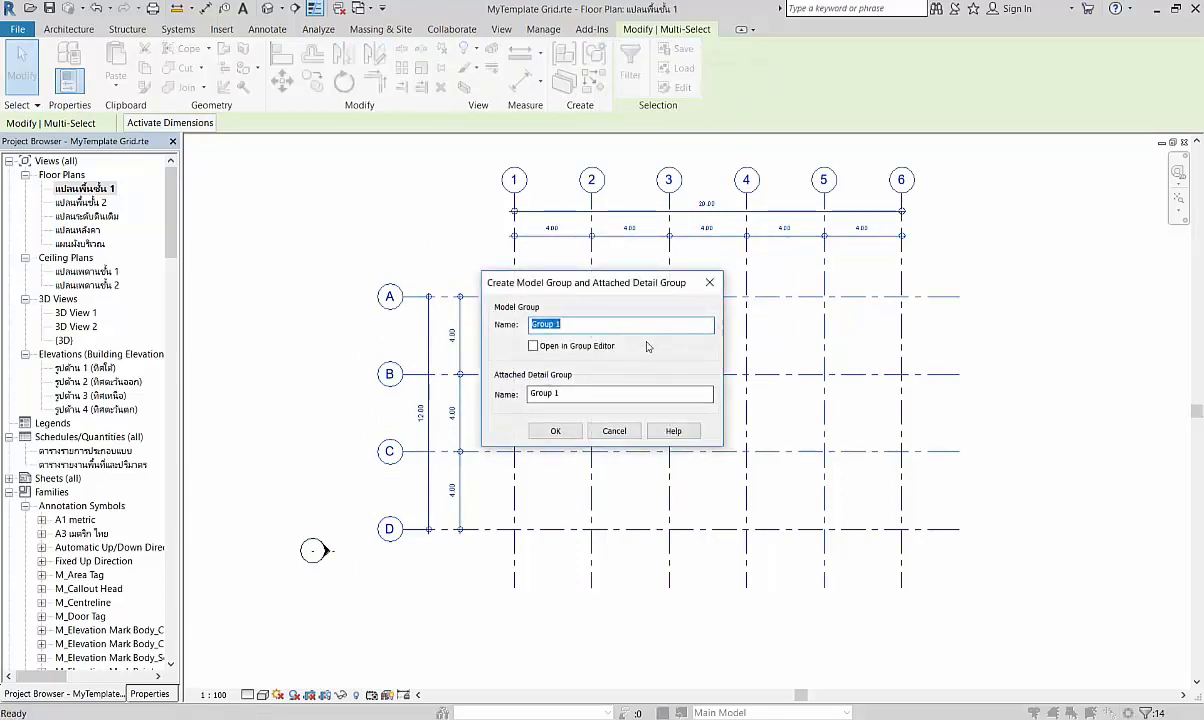
left_click(553, 431)
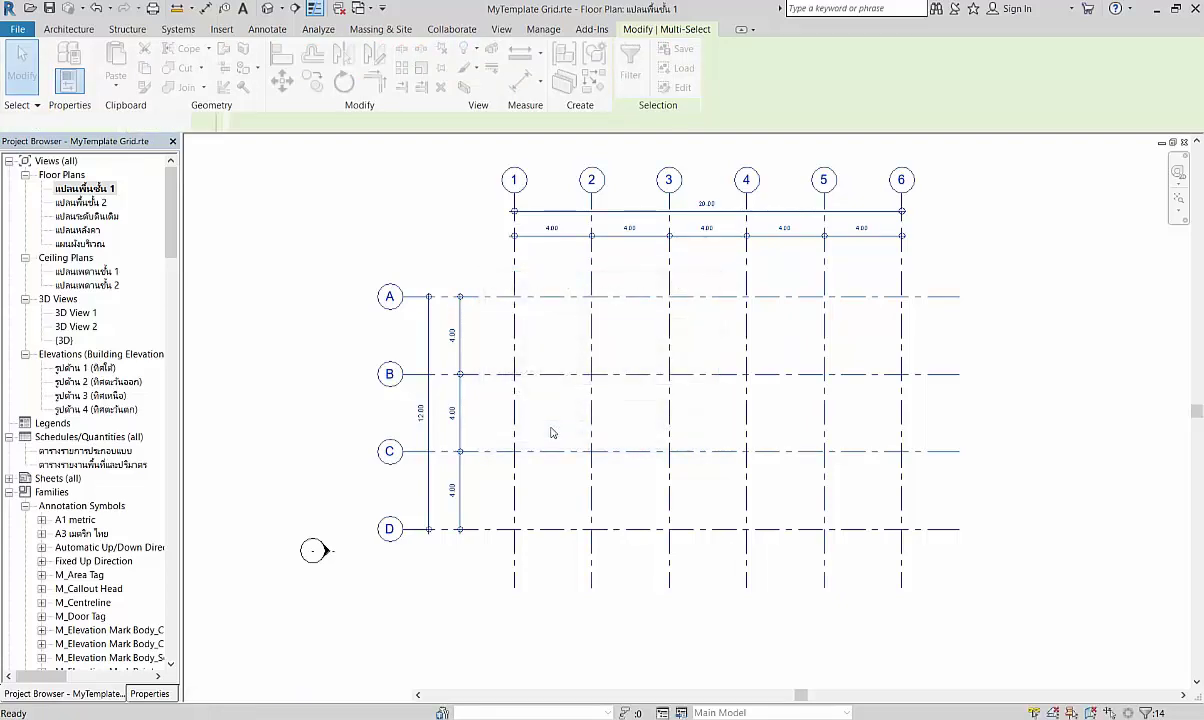
left_click(457, 242)
- On the ground level plan, show attached detail group Floor Plan: Group 1 for the grid group
double_click(90, 216)
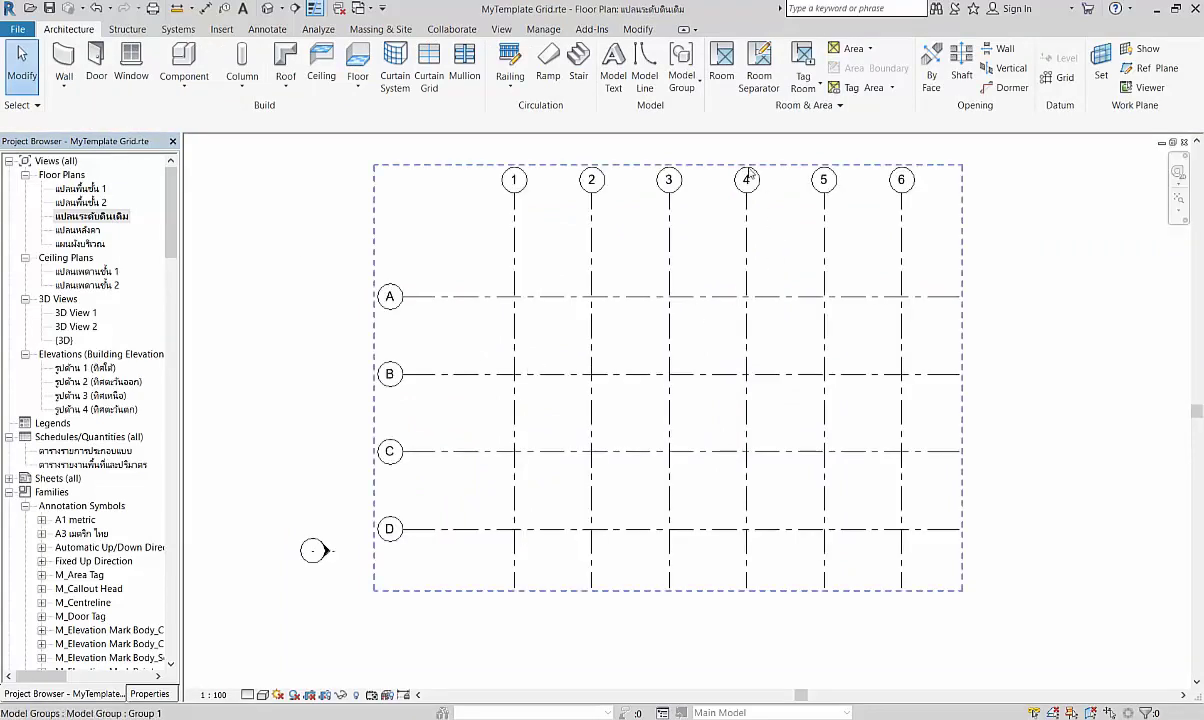
left_click(819, 233)
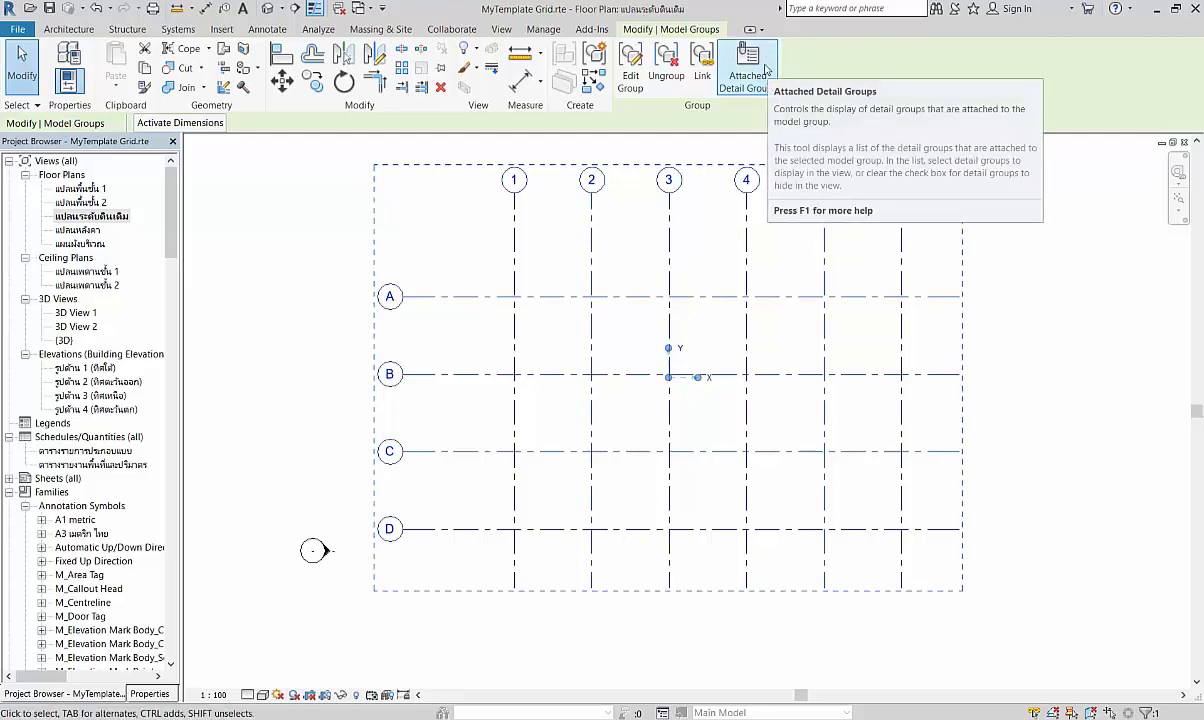
left_click(752, 73)
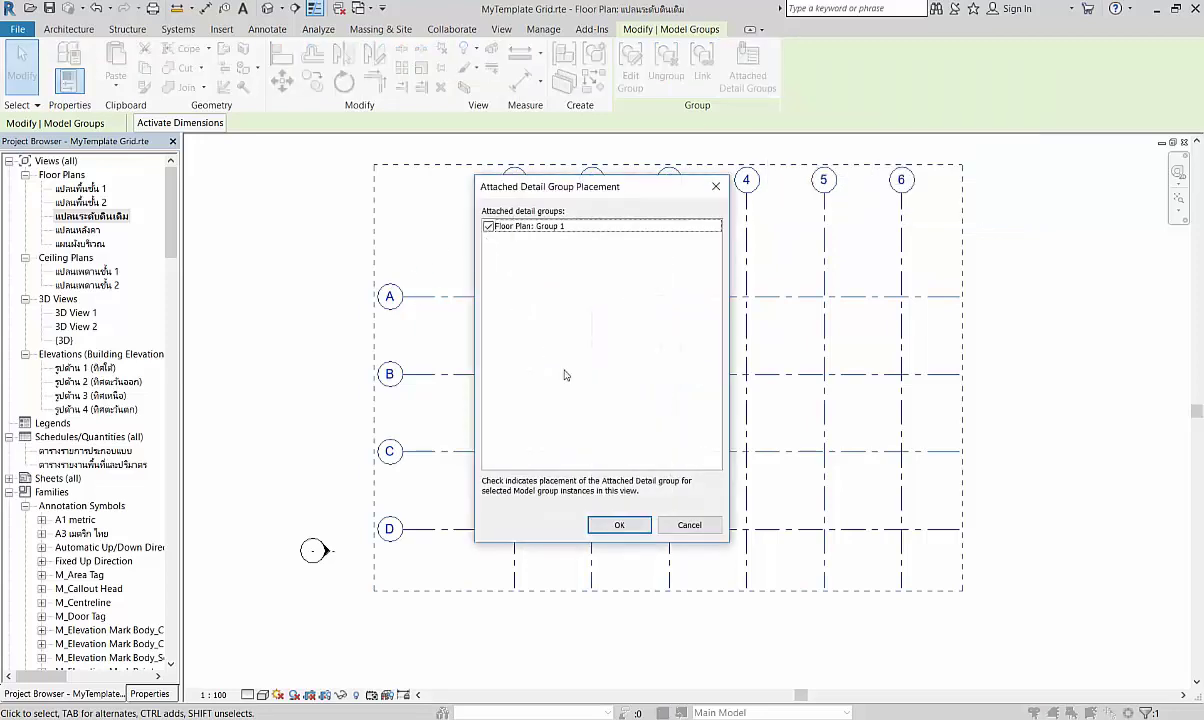
left_click(619, 525)
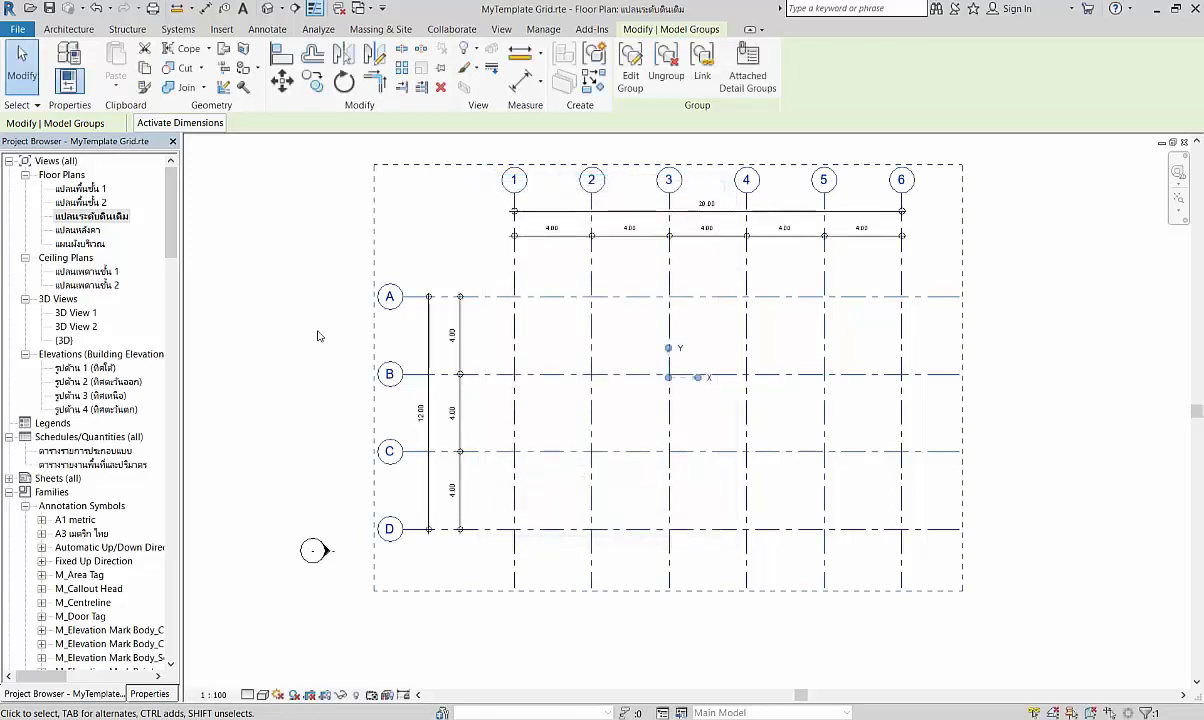
left_click(258, 271)
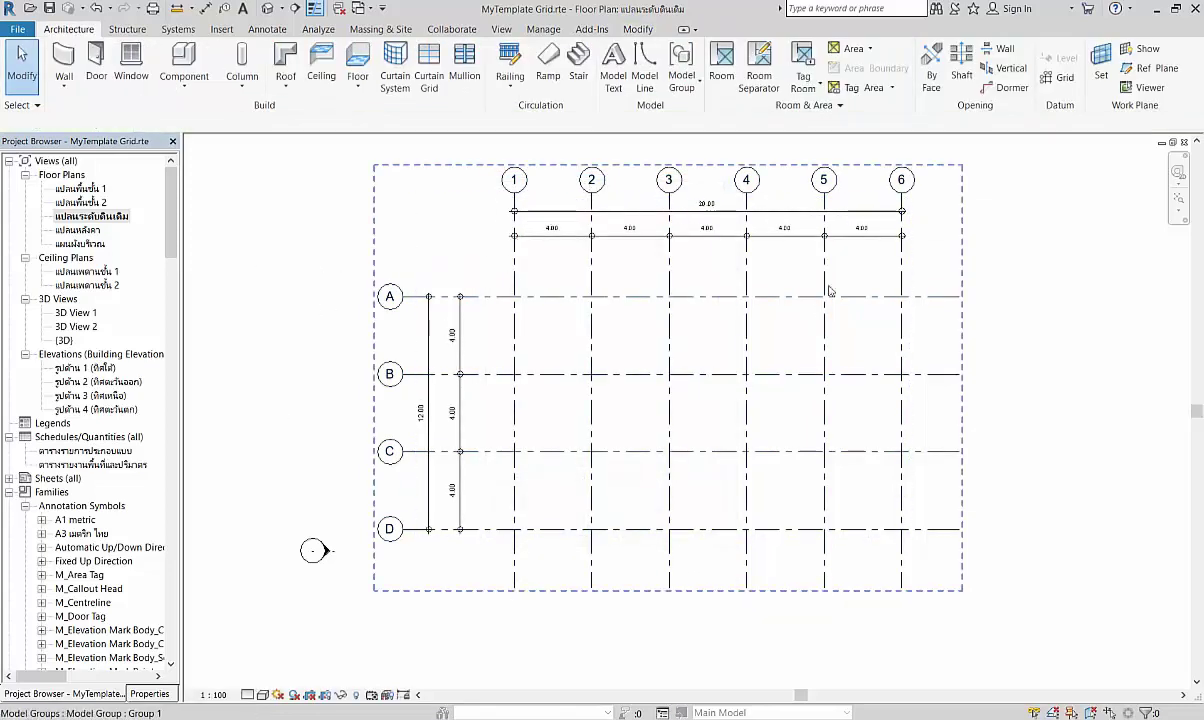
left_click(903, 190)
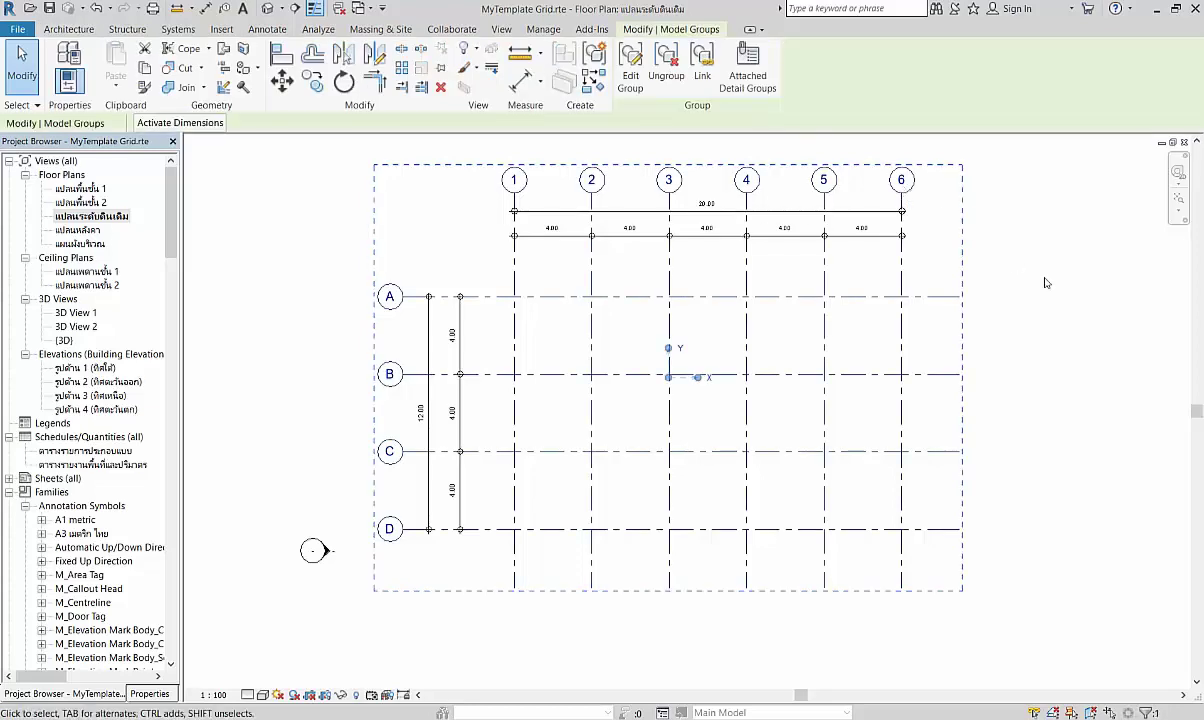
left_click(1045, 283)
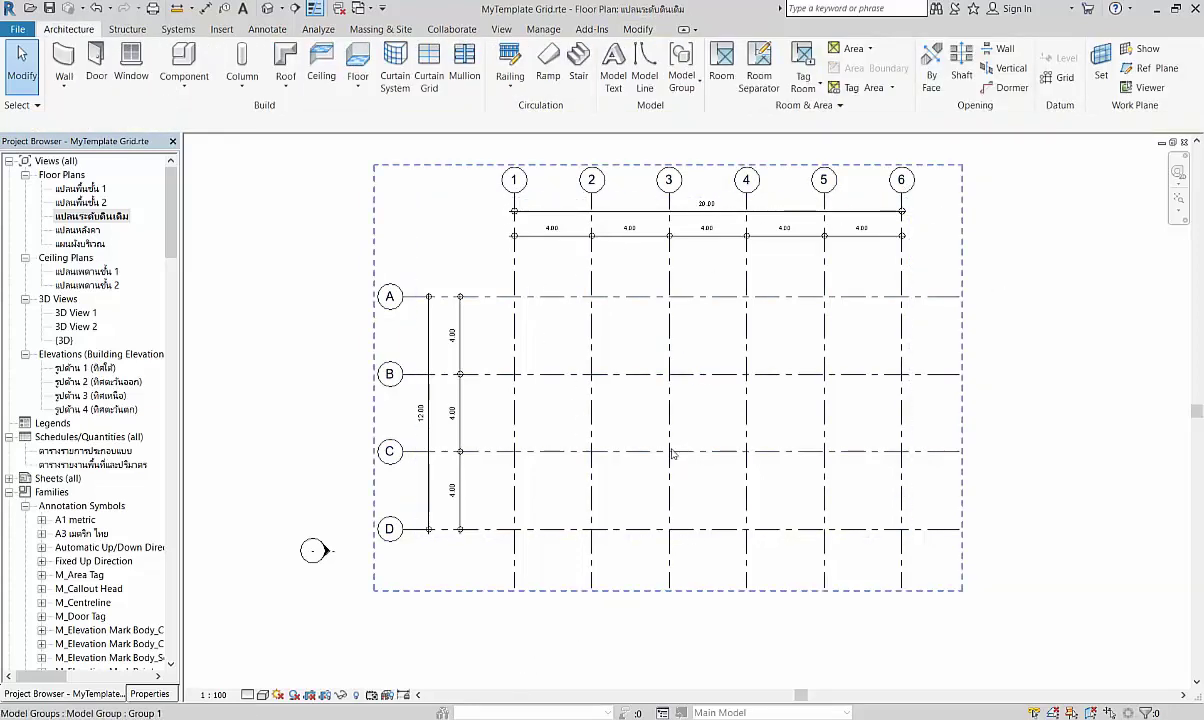
- Display the ground level floor plan's view properties, showing its 1 : 100 scale
scroll(715, 348, "up", 1)
scroll(715, 348, "down", 1)
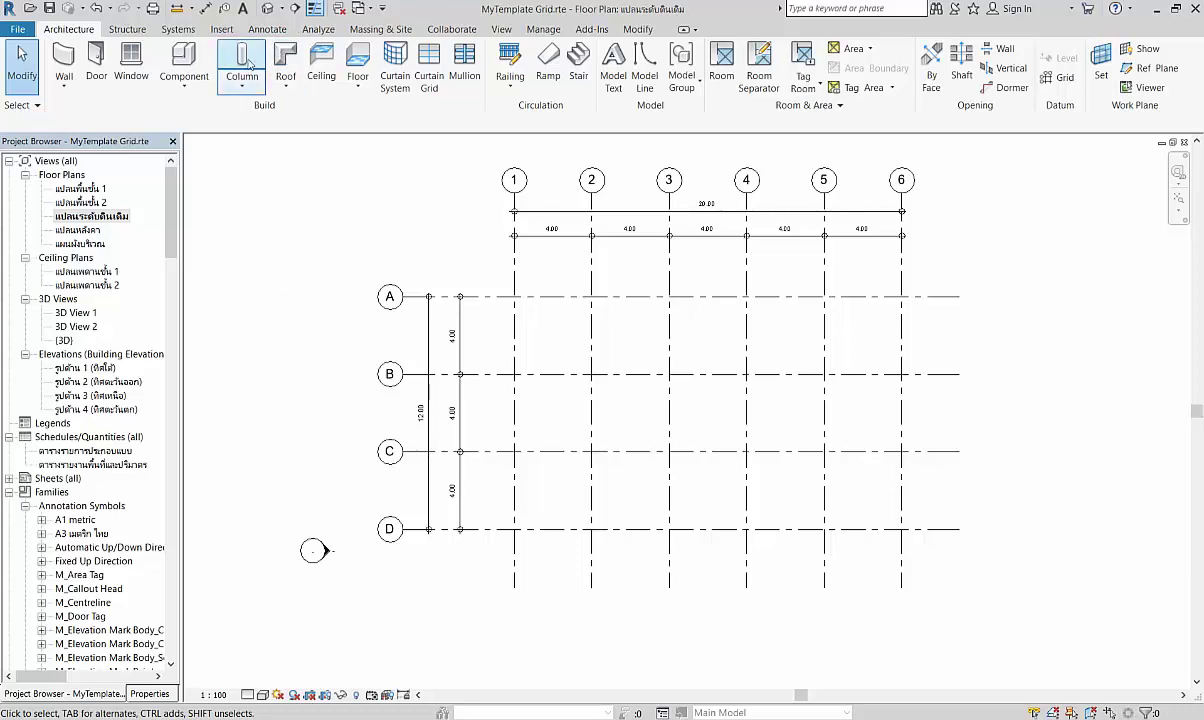
left_click(148, 693)
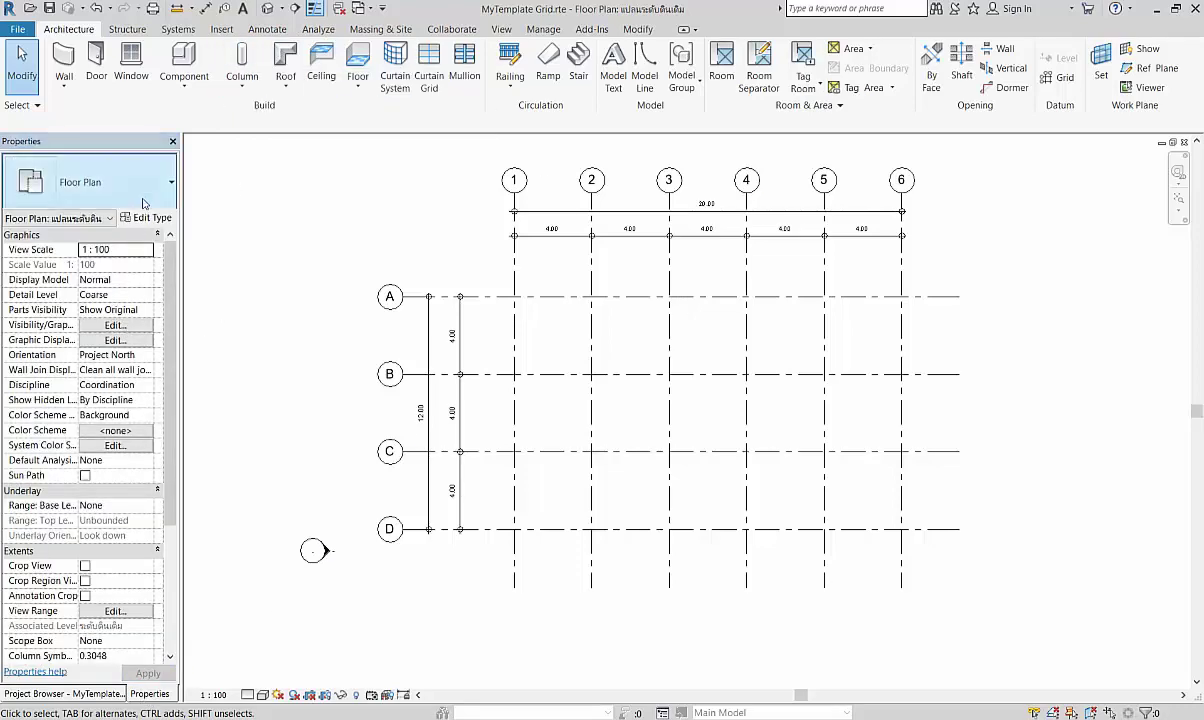
- Start the Structural Column tool and accept loading a family from the No Tag Loaded prompt
left_click(254, 88)
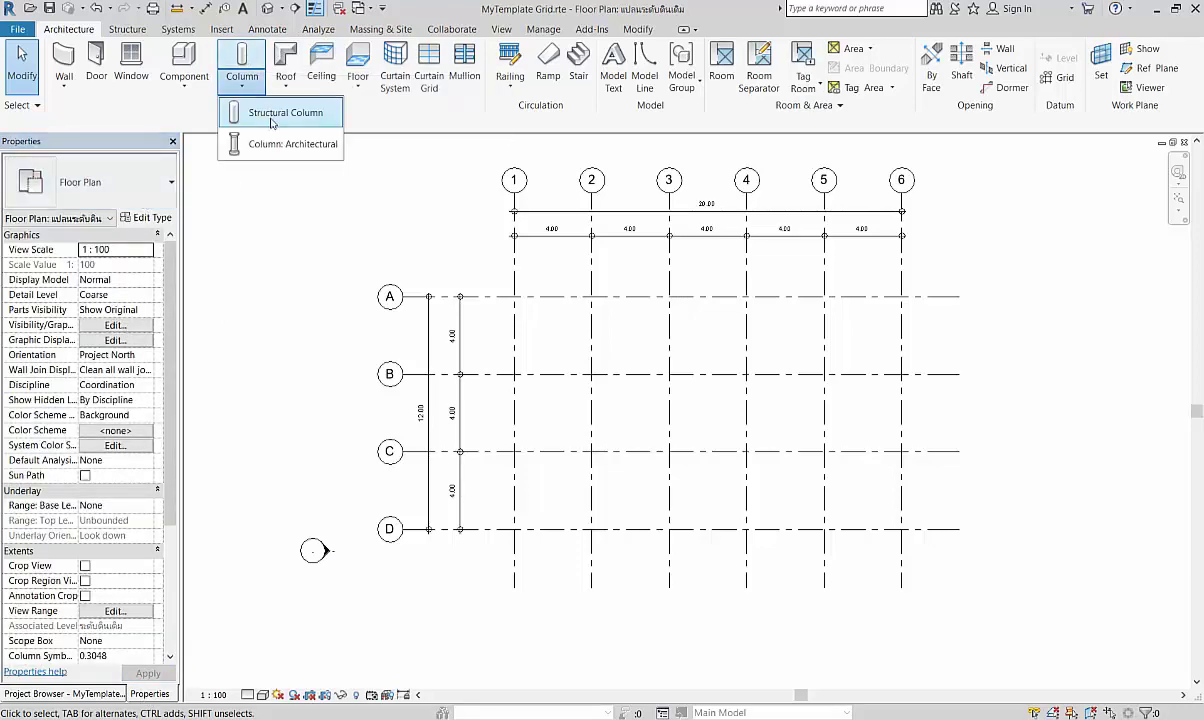
left_click(258, 112)
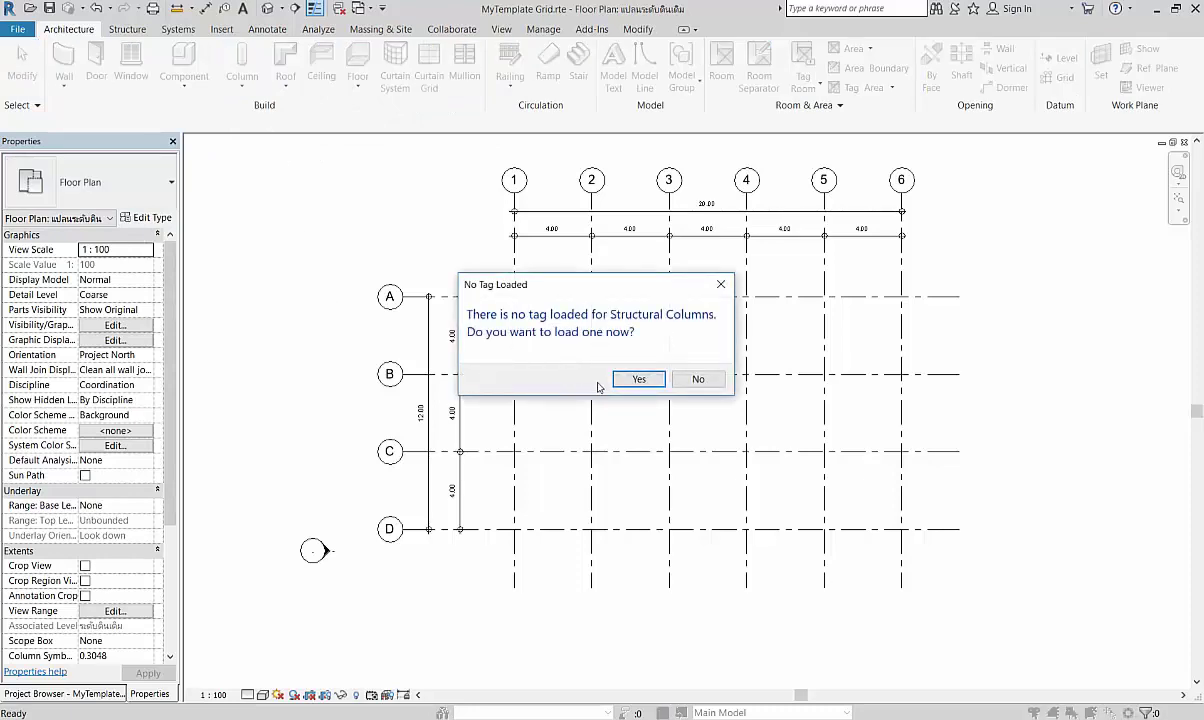
left_click(638, 379)
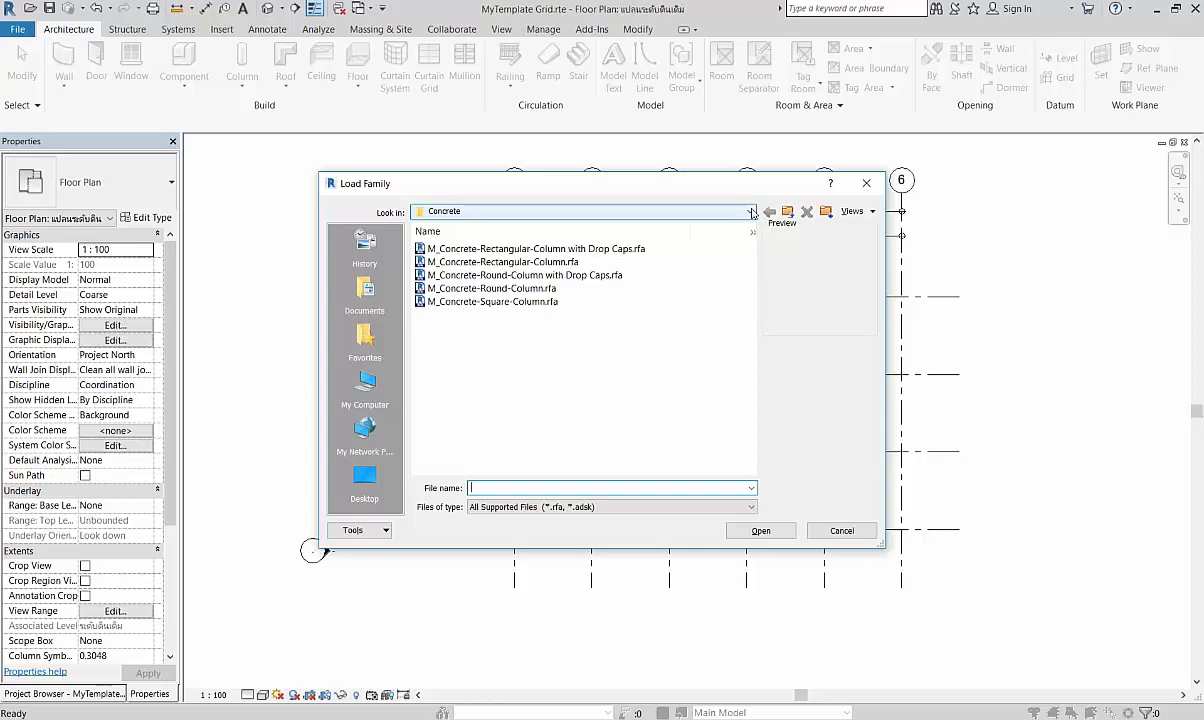
- Browse to C:\ProgramData\Autodesk\RVT 2018\Libraries\Thailand\Structural Columns\Concrete
left_click(752, 213)
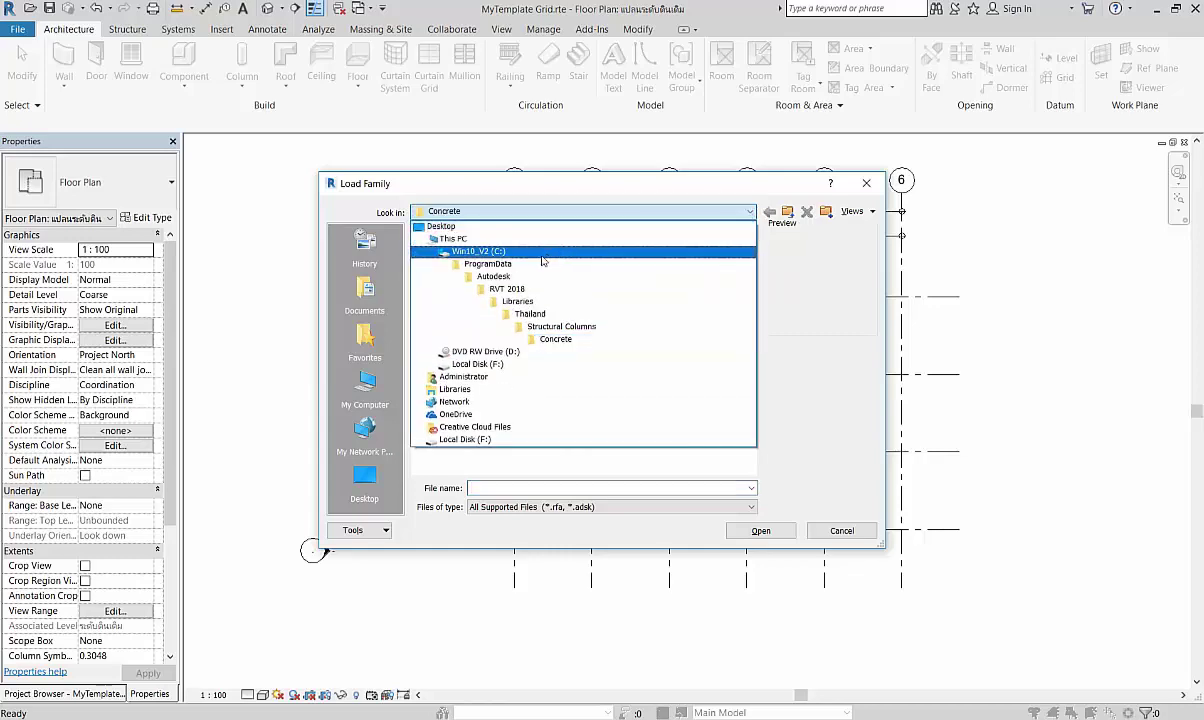
left_click(510, 243)
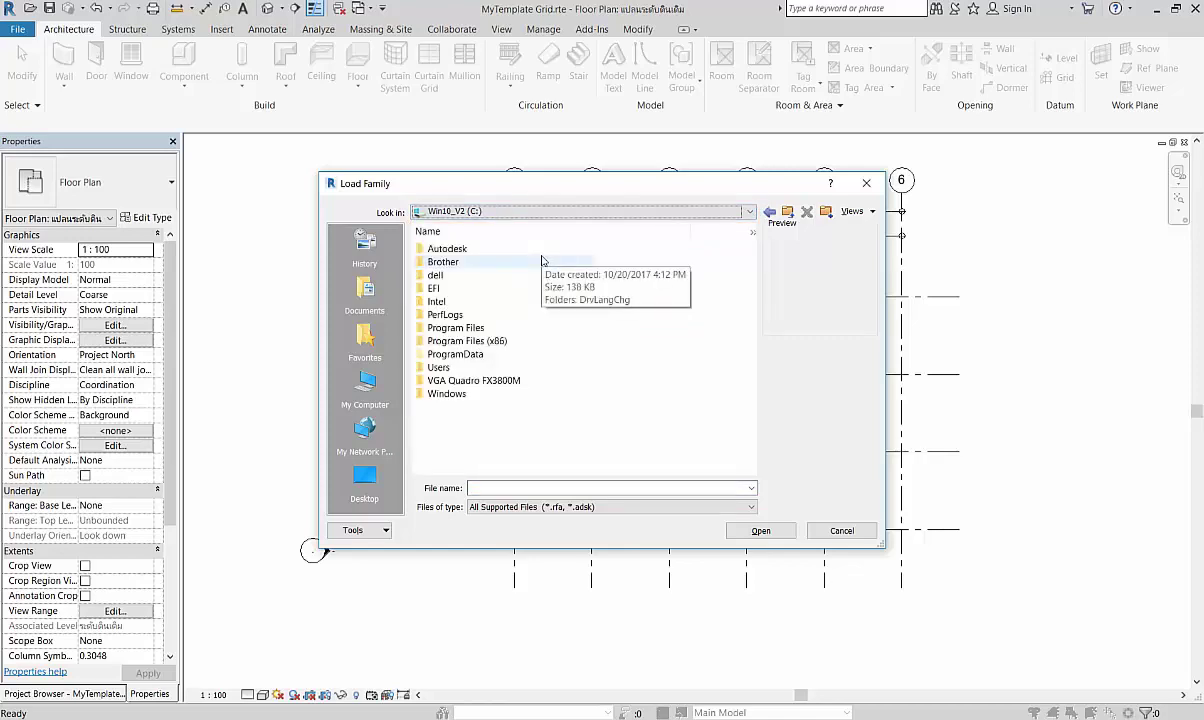
double_click(484, 362)
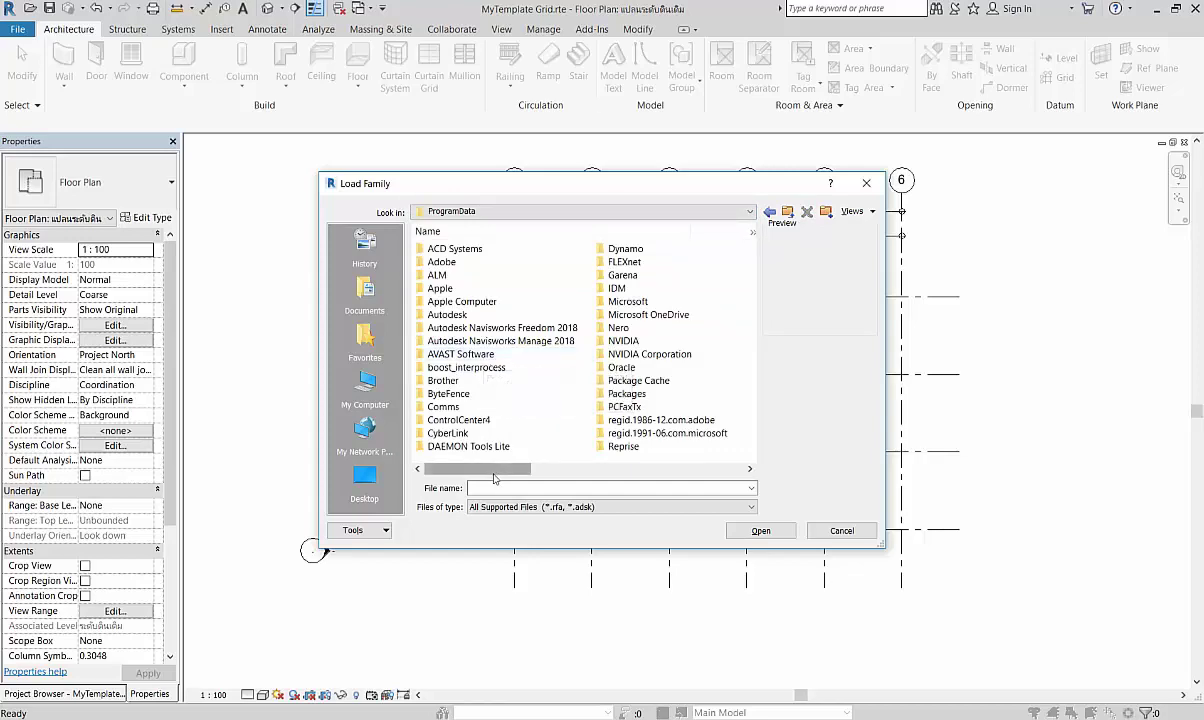
double_click(474, 315)
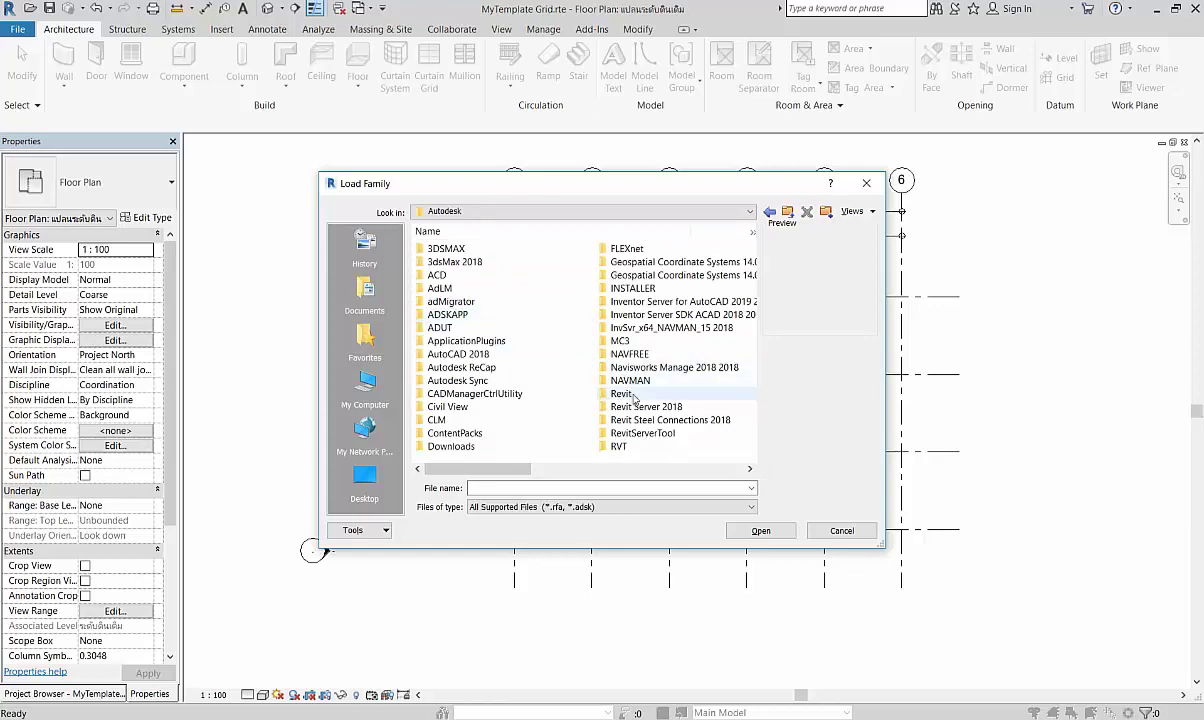
scroll(633, 398, "down", 2)
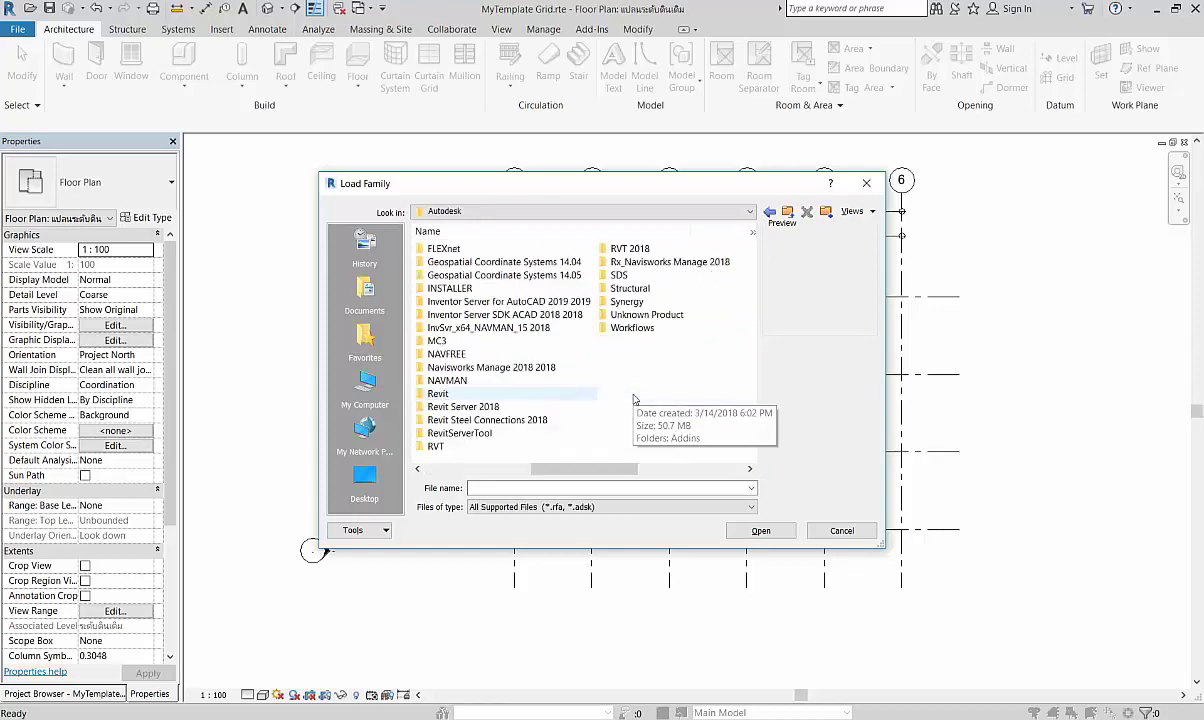
double_click(645, 250)
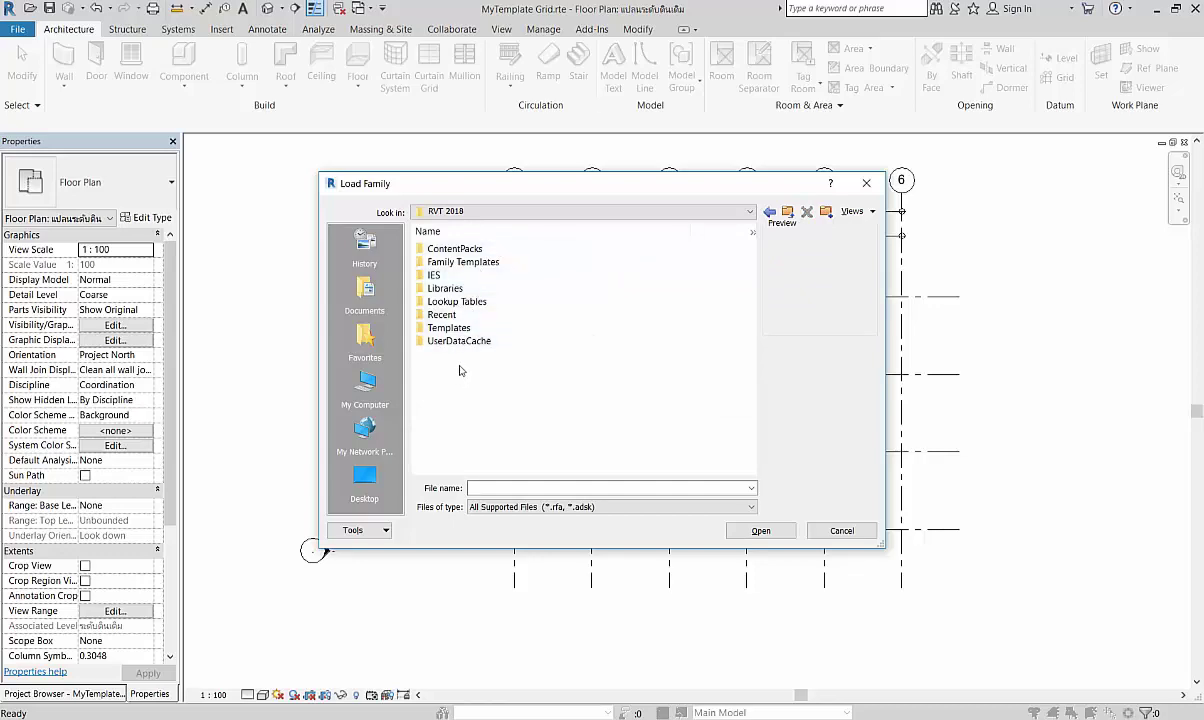
double_click(445, 288)
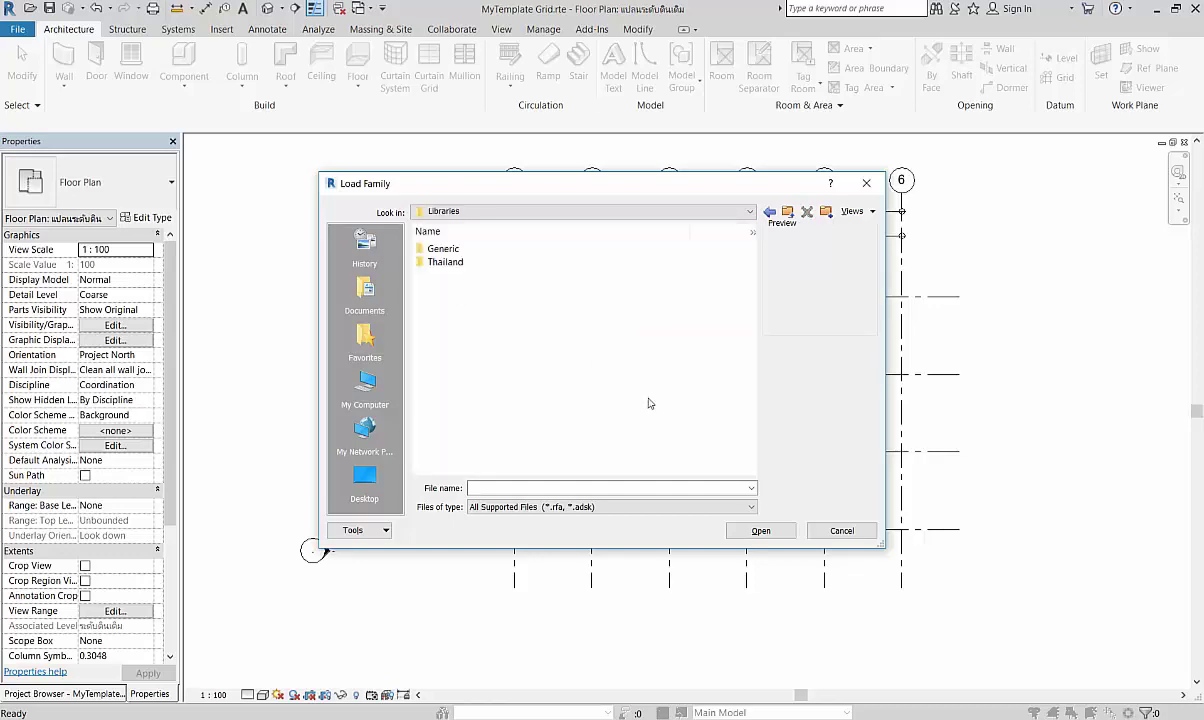
double_click(452, 262)
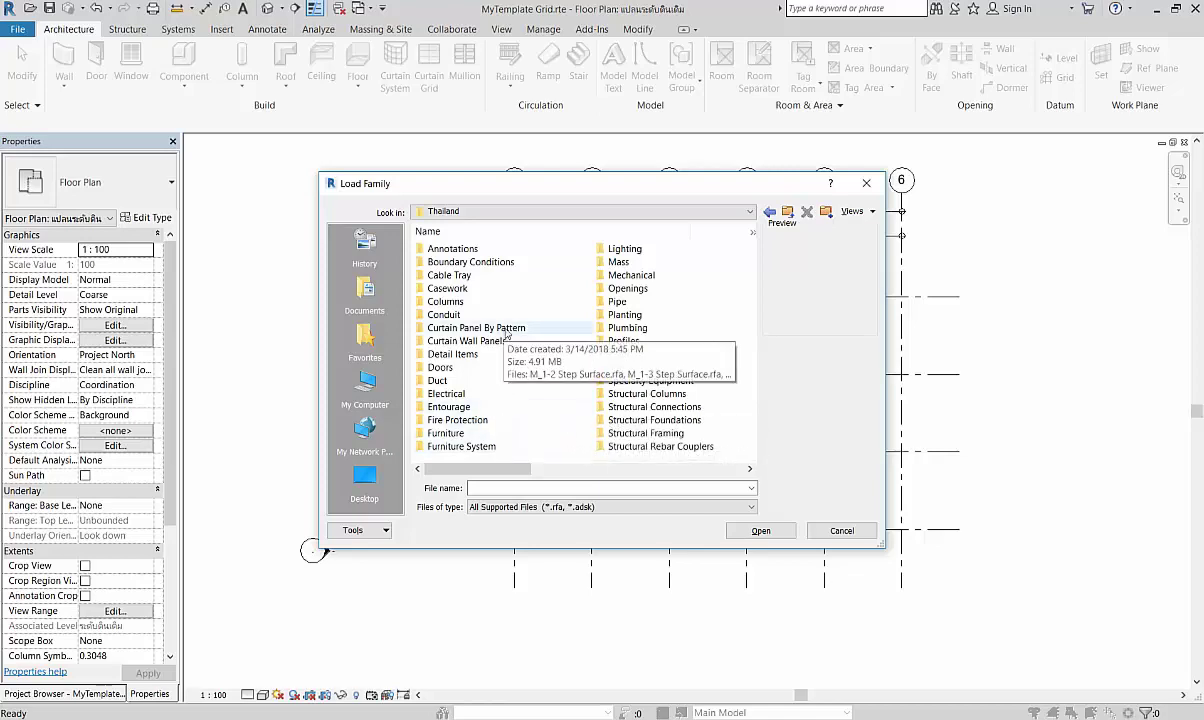
double_click(661, 396)
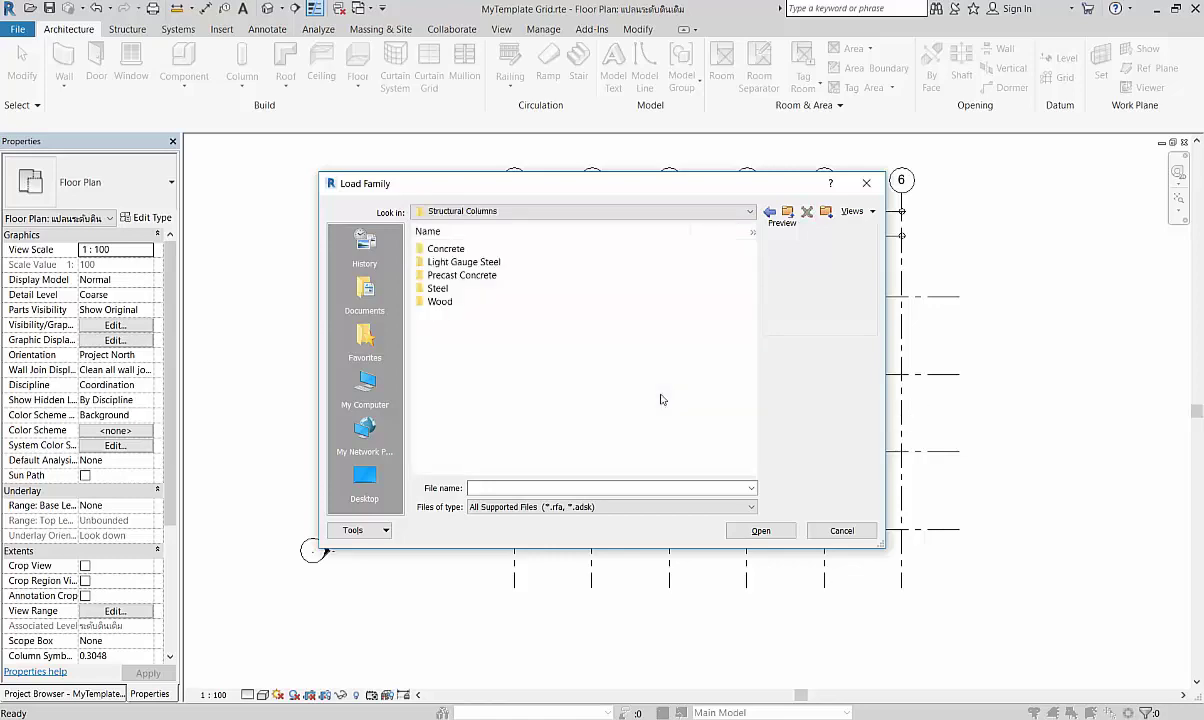
double_click(465, 252)
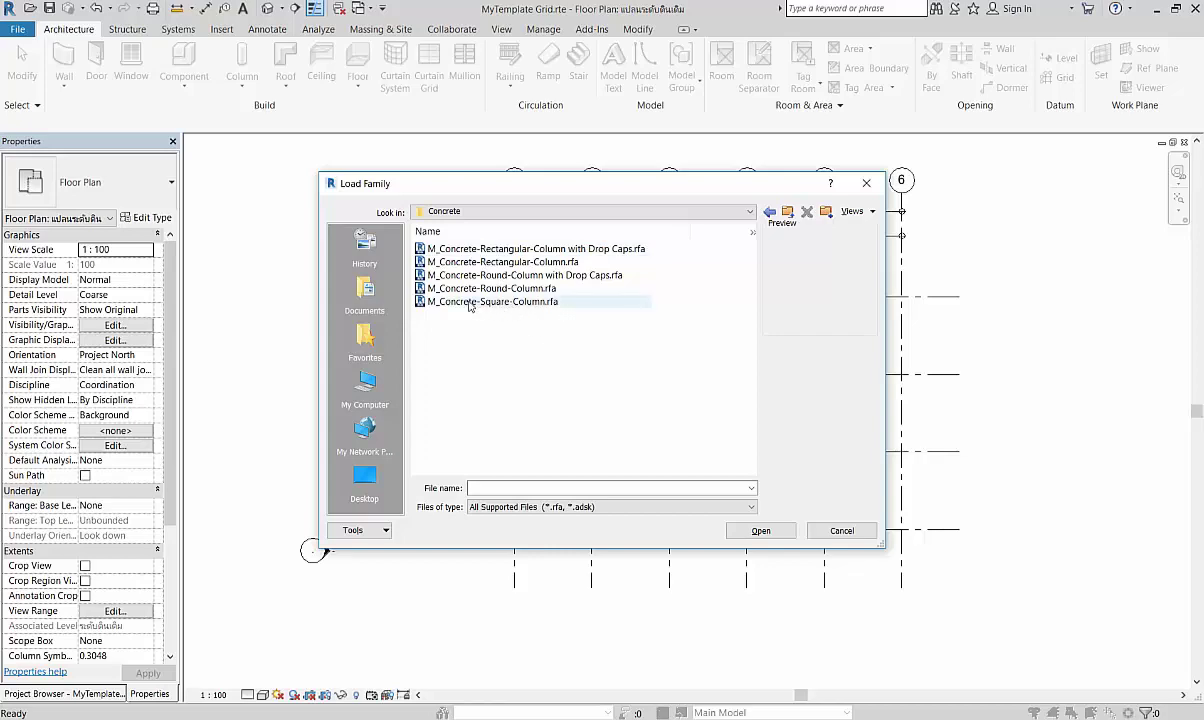
- Try loading M_Concrete-Square-Column.rfa as a tag, dismiss the error, and return to column placement
left_click(470, 302)
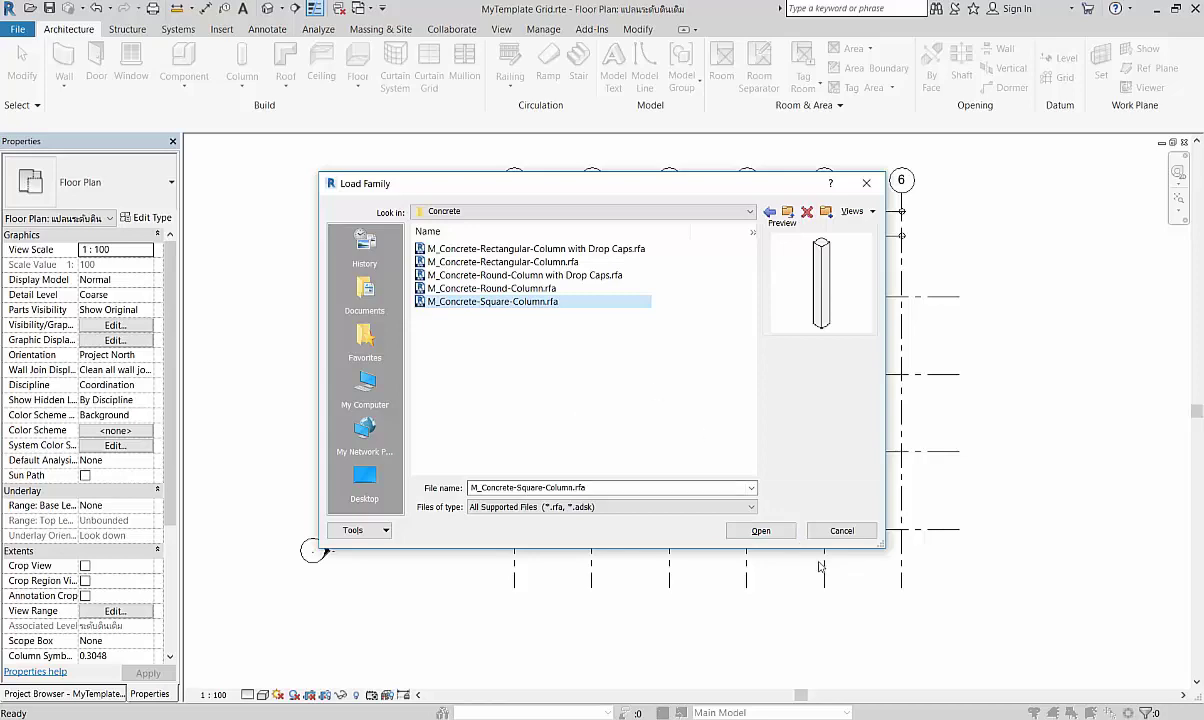
left_click(760, 530)
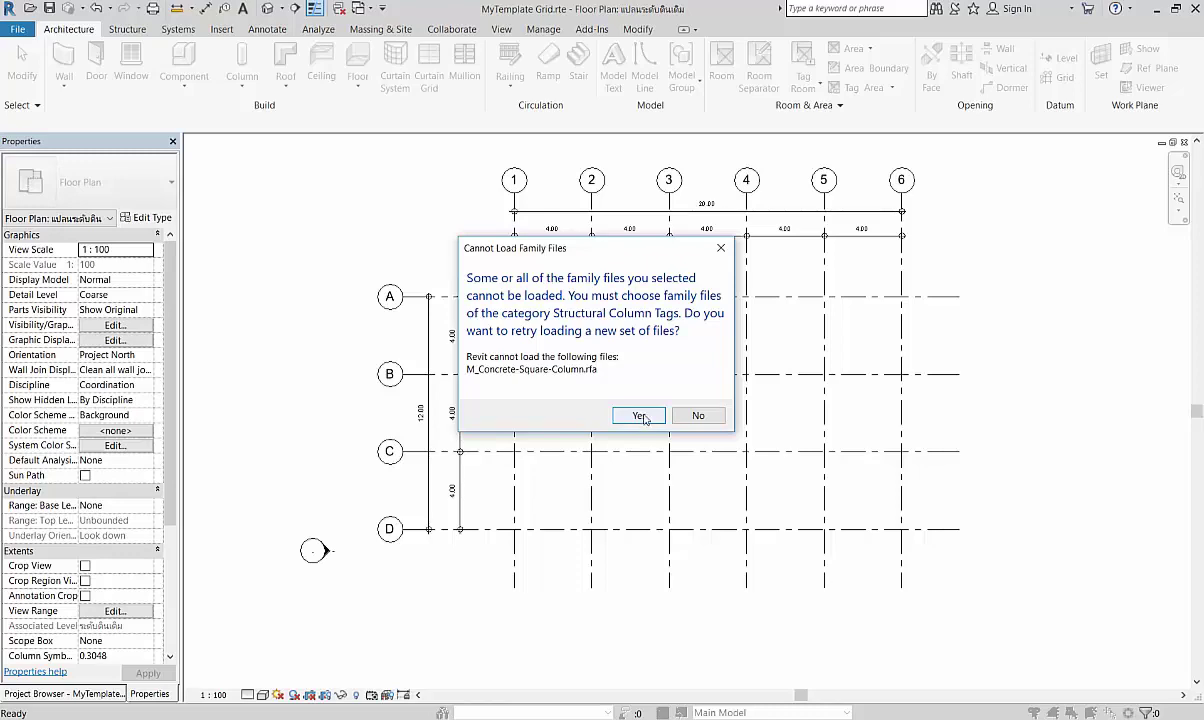
left_click(641, 416)
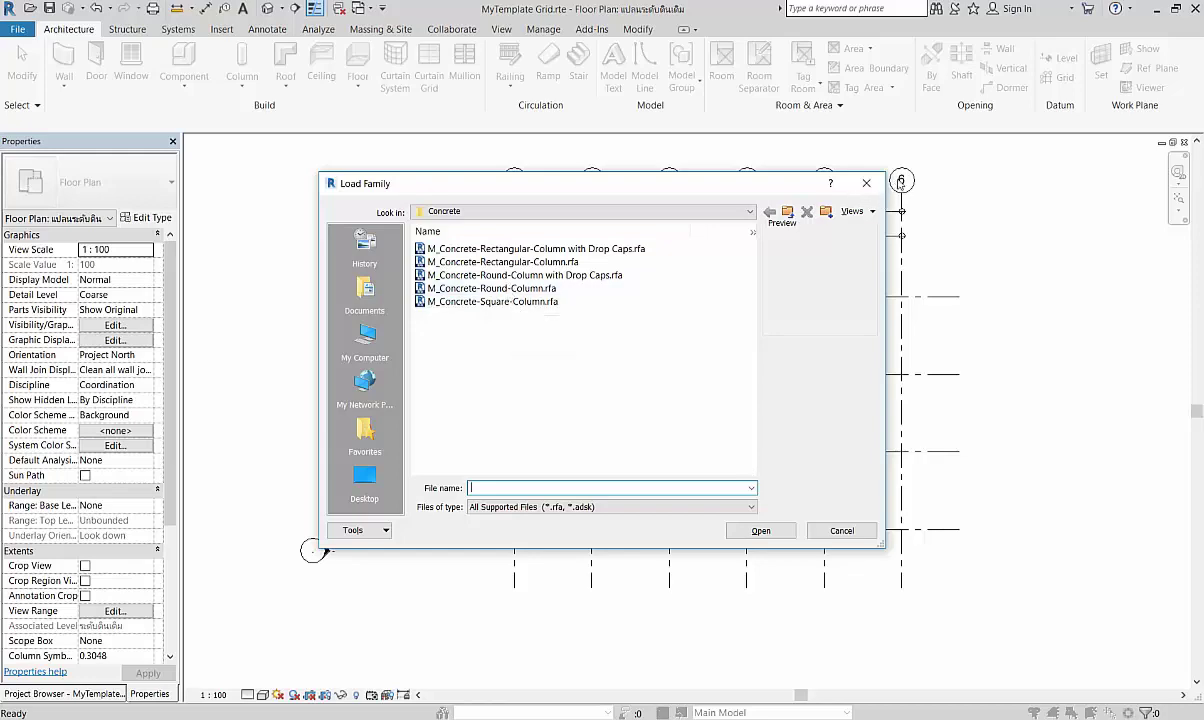
left_click(866, 183)
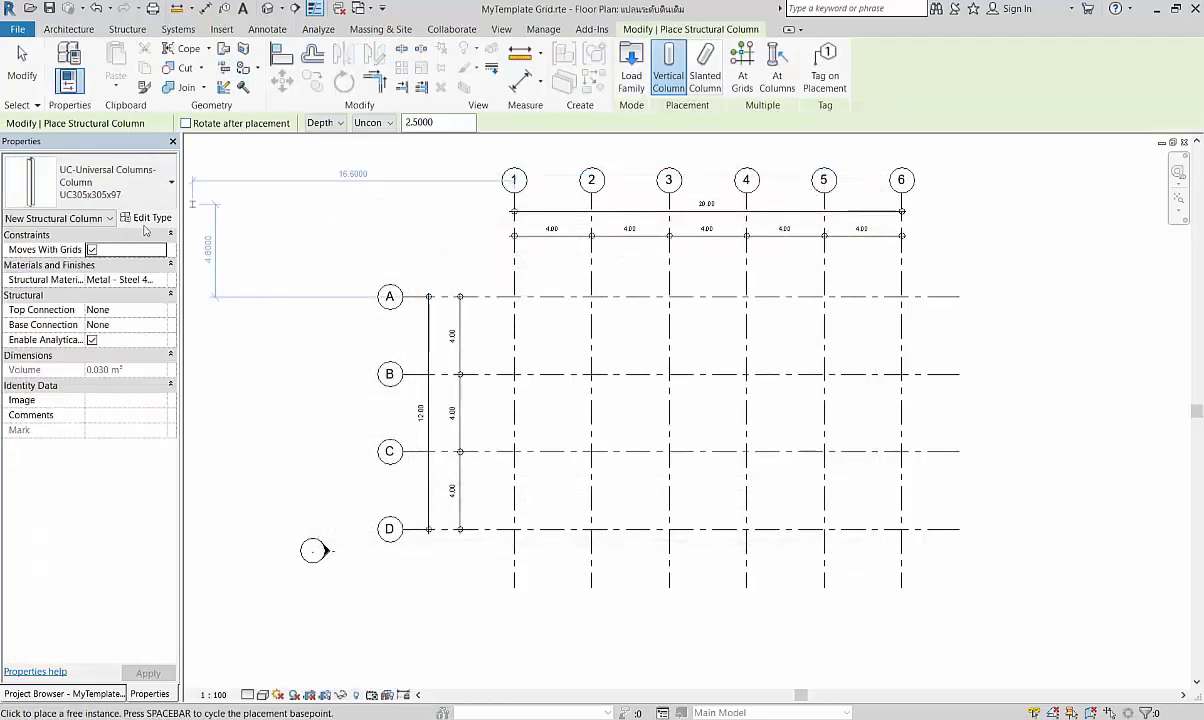
- Load the M_Concrete-Square-Column.rfa family through Edit Type and accept its 300 x 300mm type
left_click(166, 189)
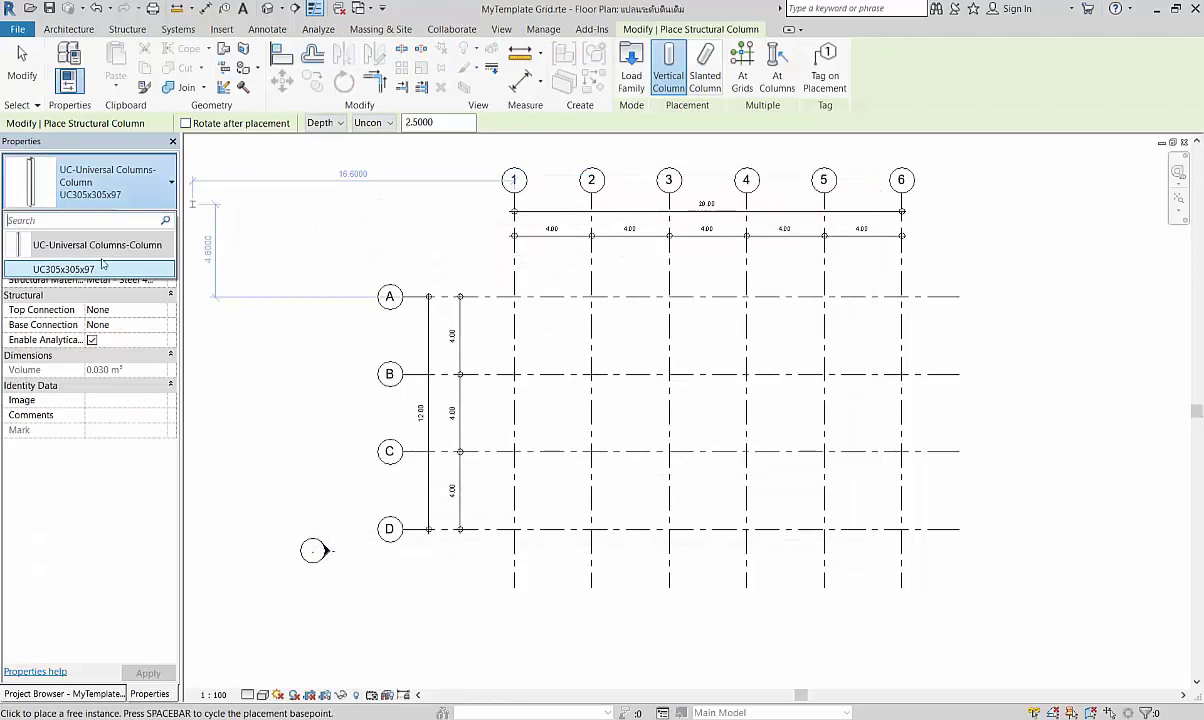
left_click(143, 180)
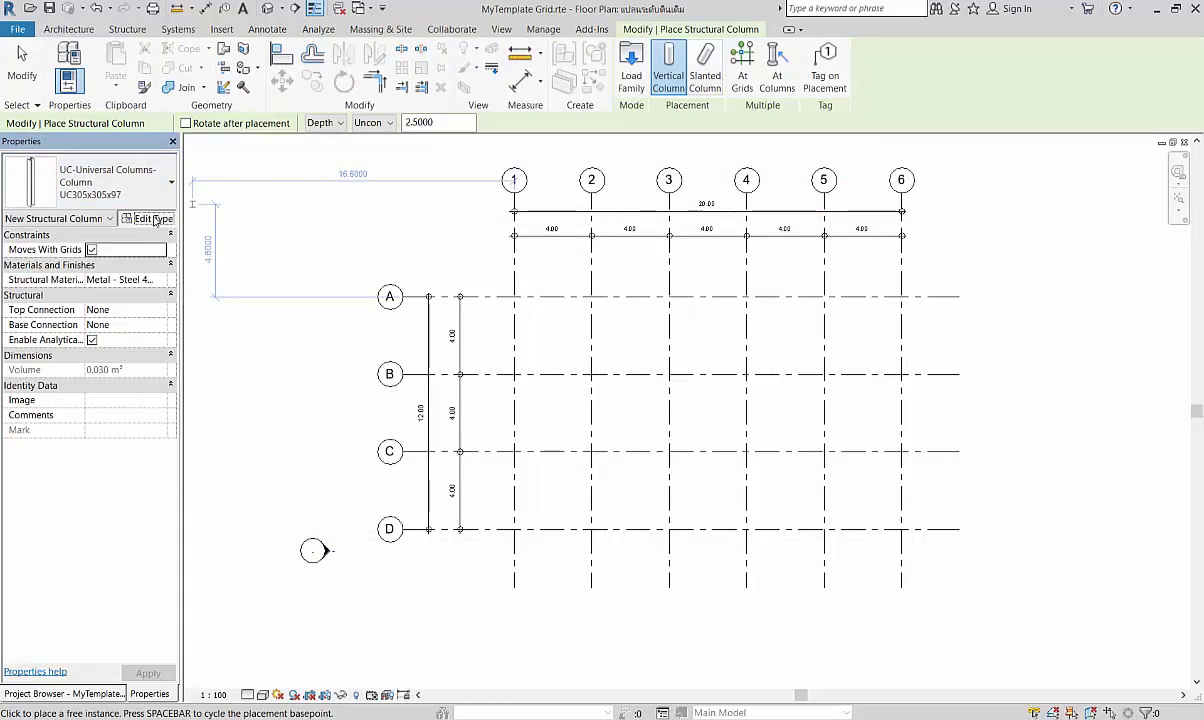
left_click(150, 217)
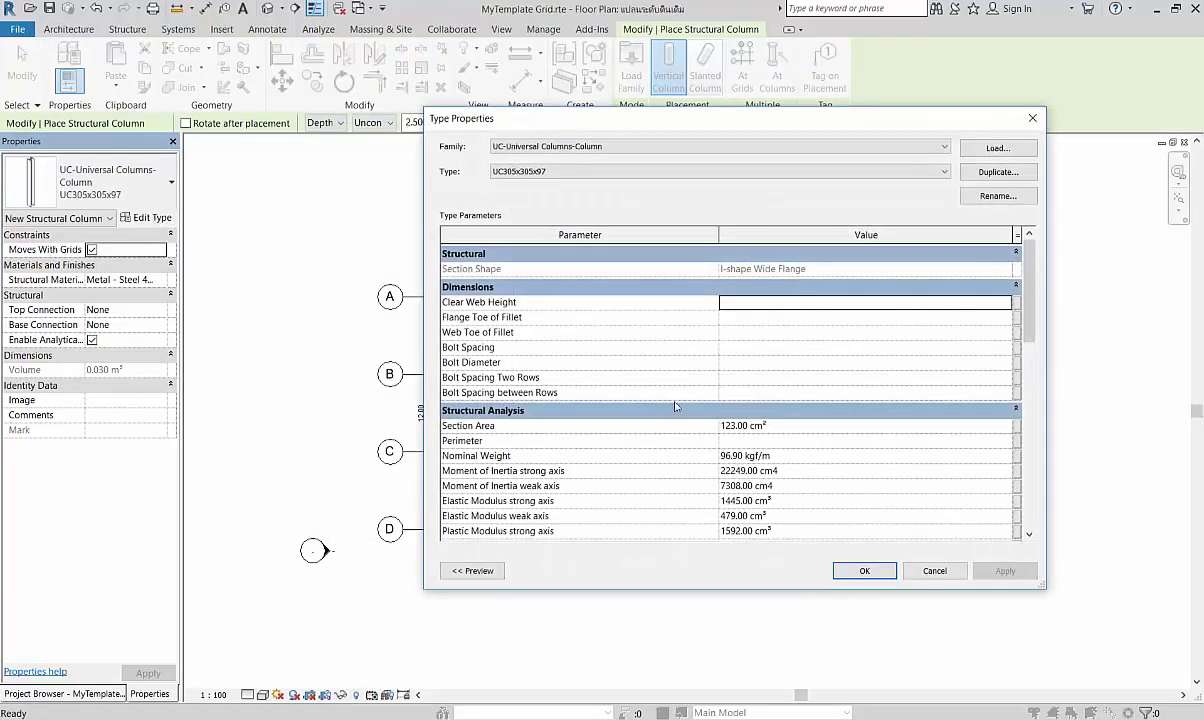
left_click(944, 174)
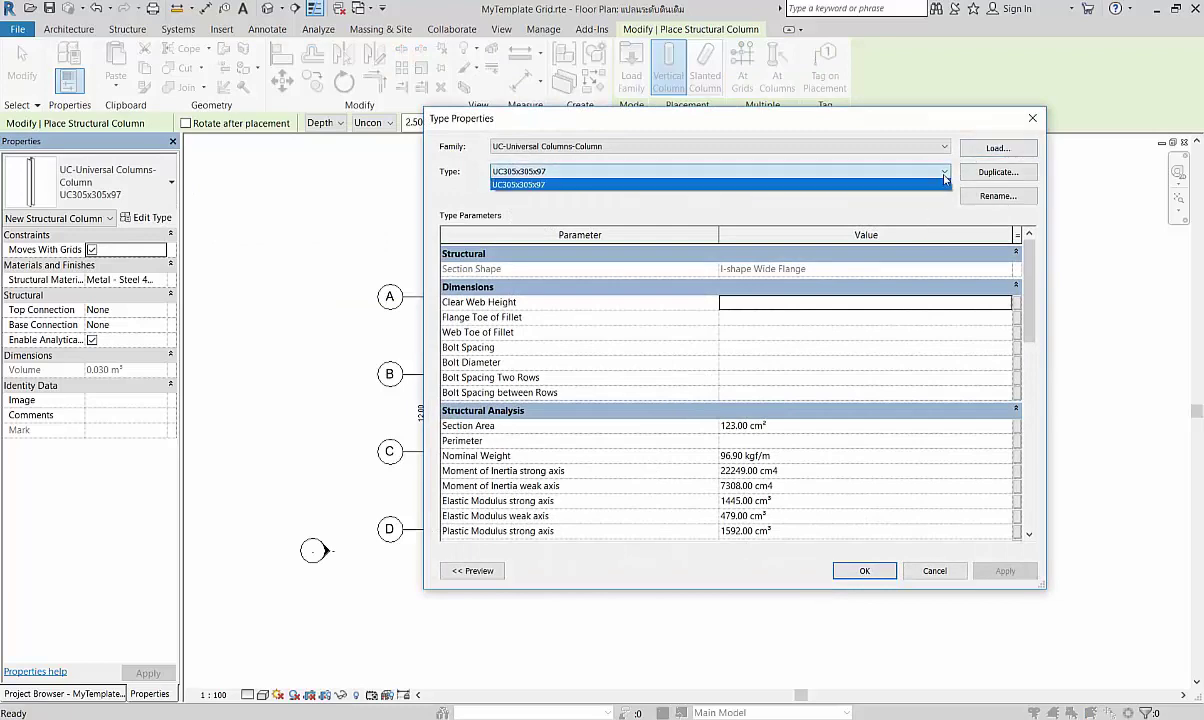
left_click(940, 183)
left_click(997, 148)
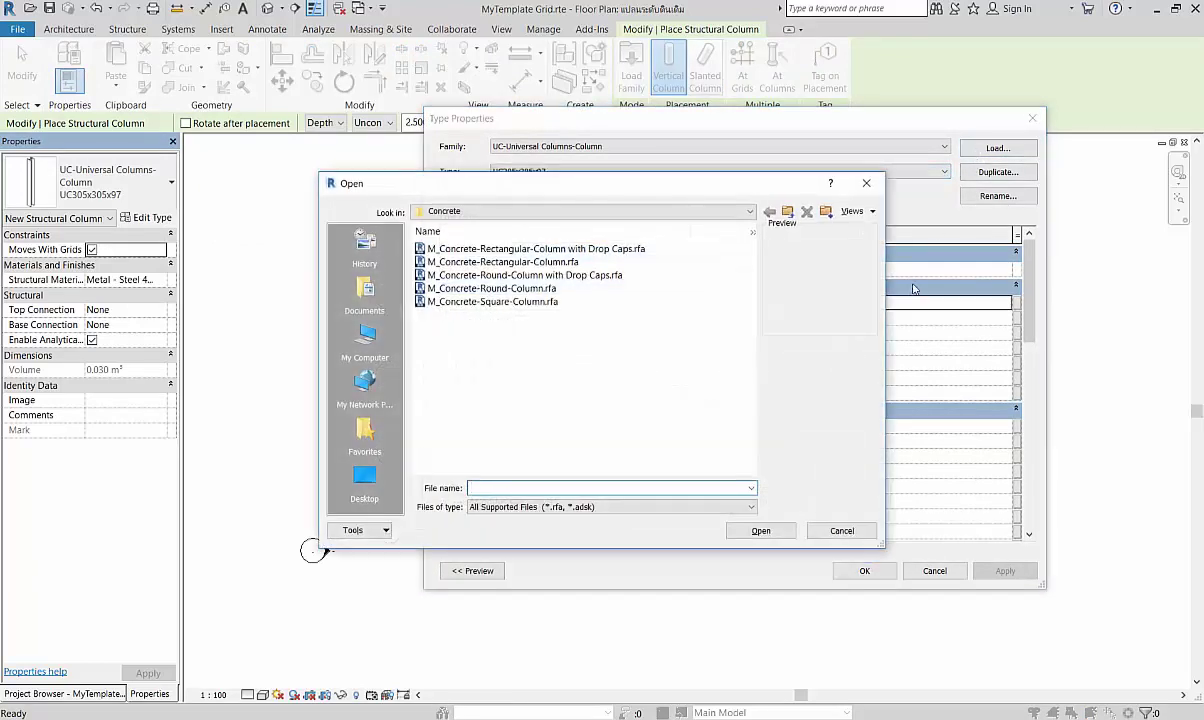
left_click(469, 303)
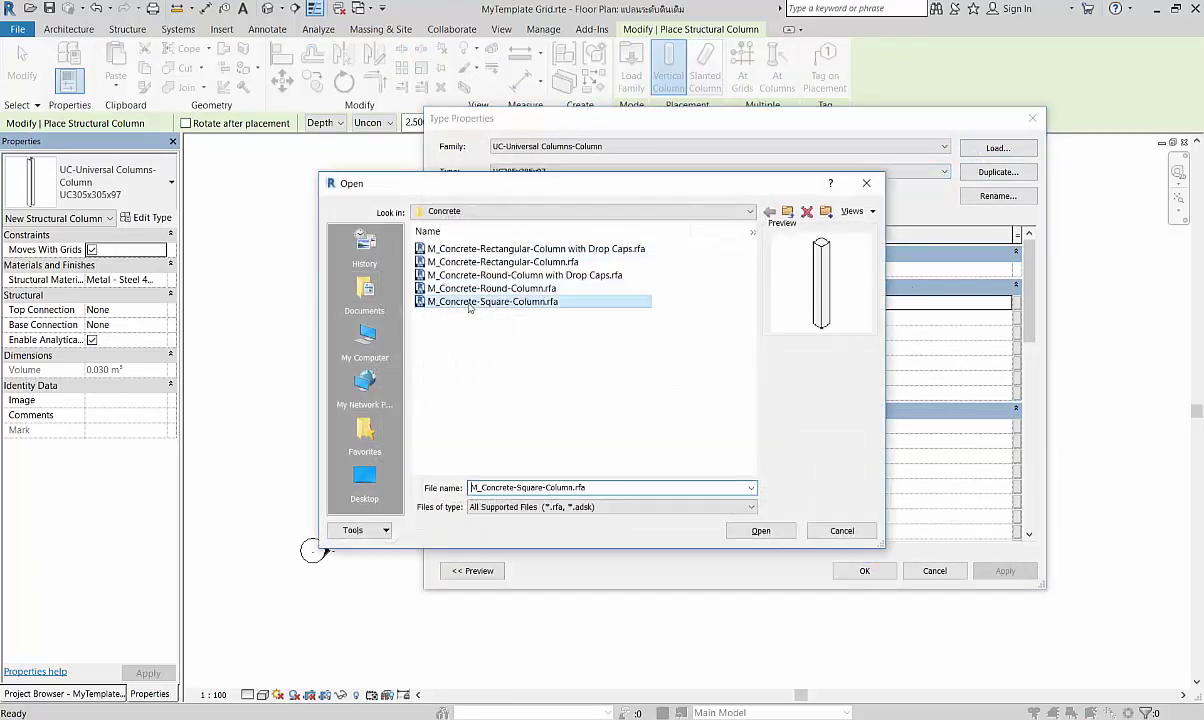
left_click(761, 532)
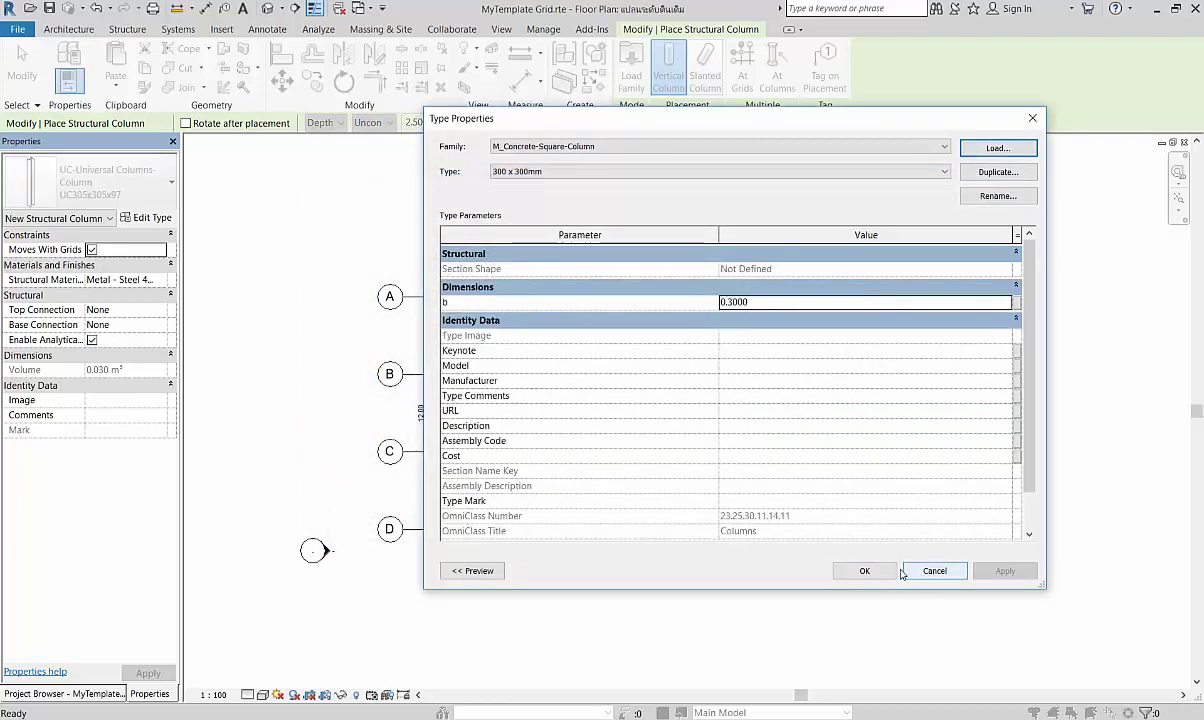
left_click(865, 571)
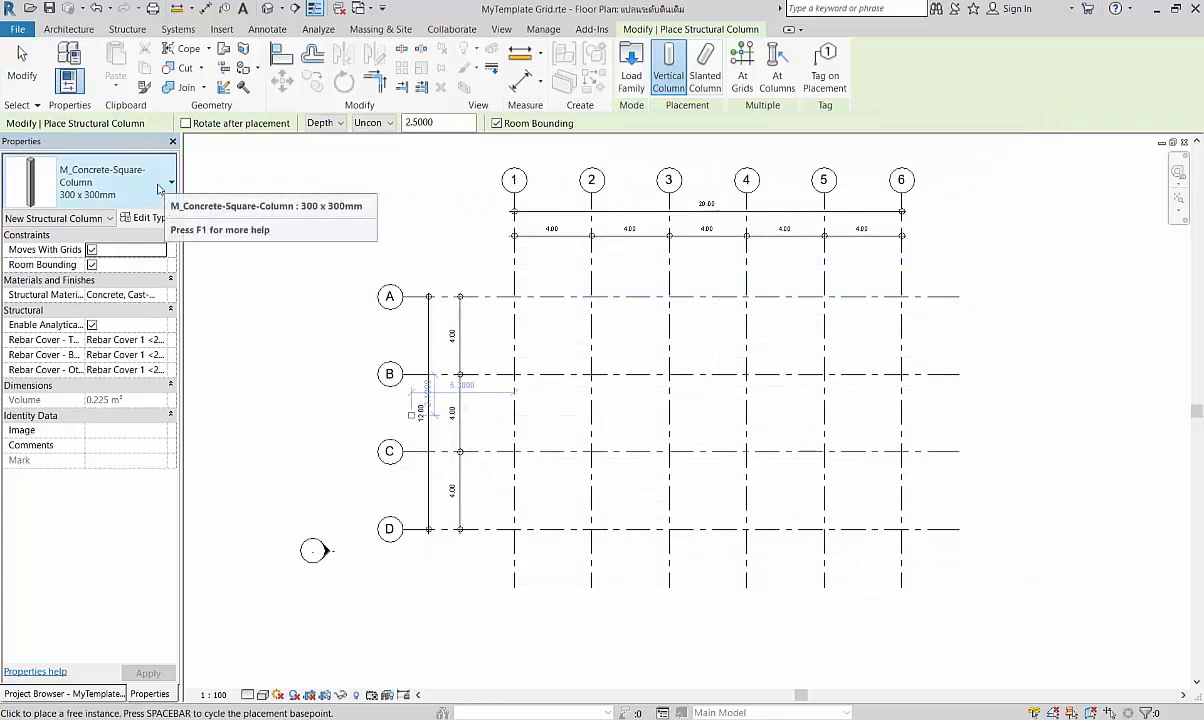
- Keep 300 x 300mm as the column type and enable Tag on Placement
left_click(157, 189)
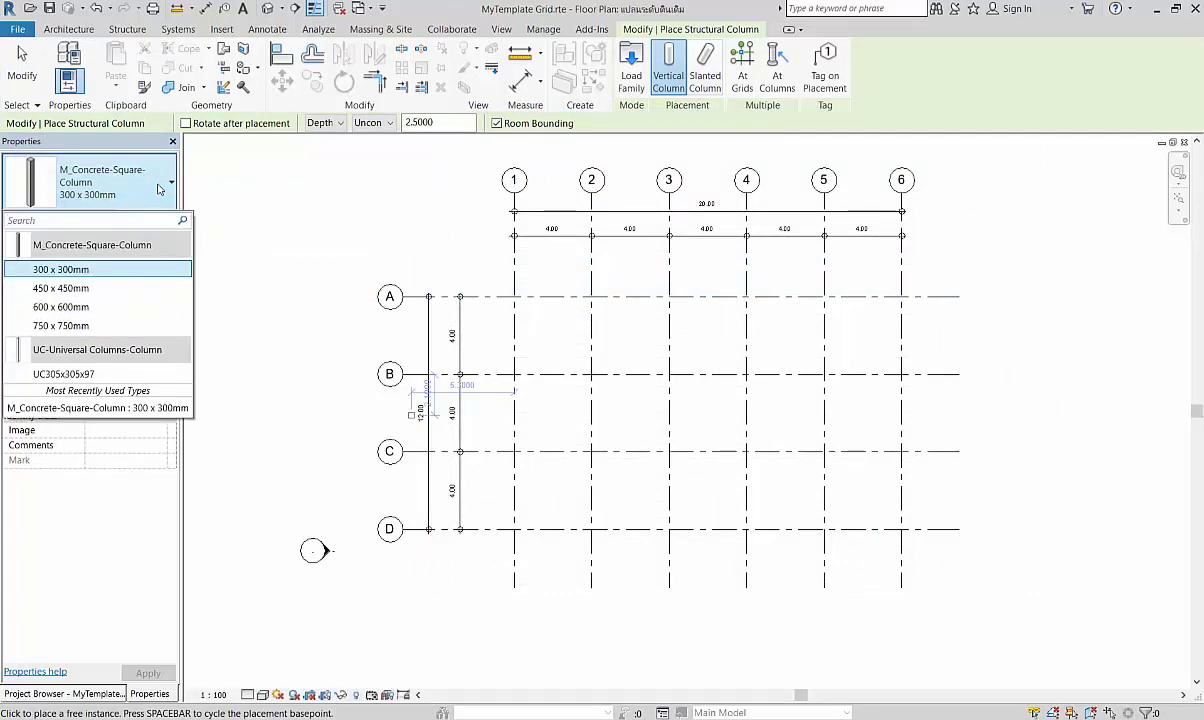
left_click(157, 189)
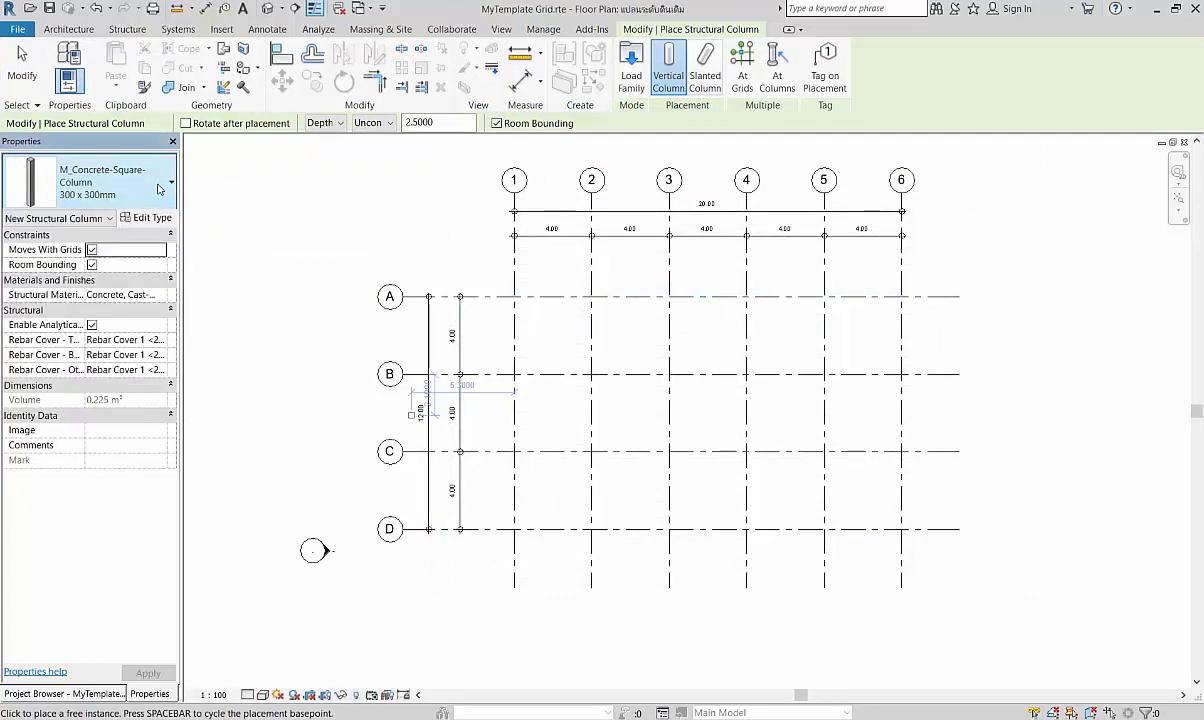
left_click(824, 70)
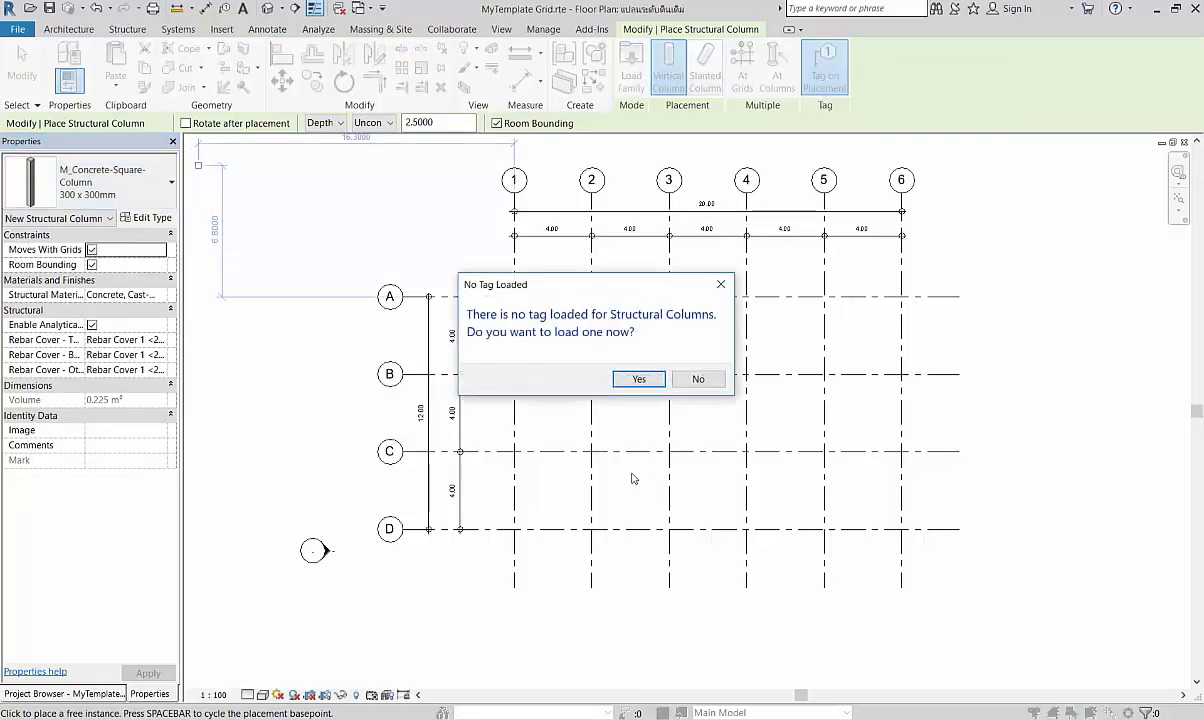
- Accept loading a column tag and go up to the Thailand family library root
left_click(638, 380)
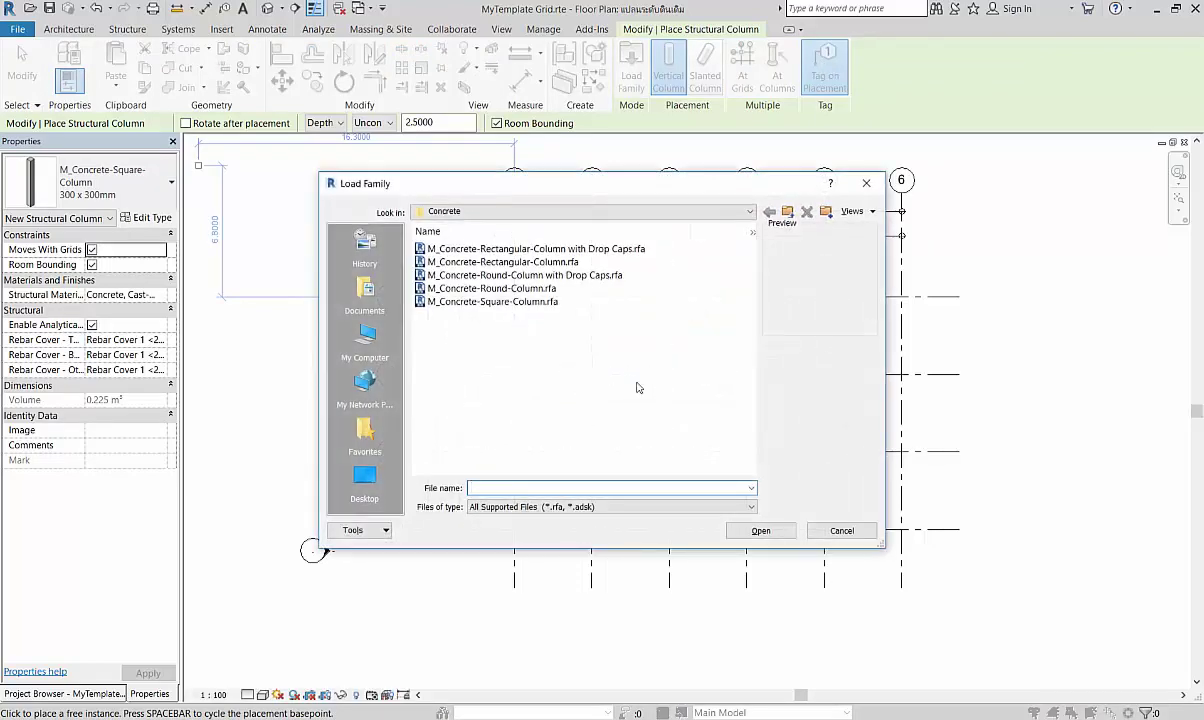
left_click(722, 211)
left_click(722, 211)
left_click(788, 212)
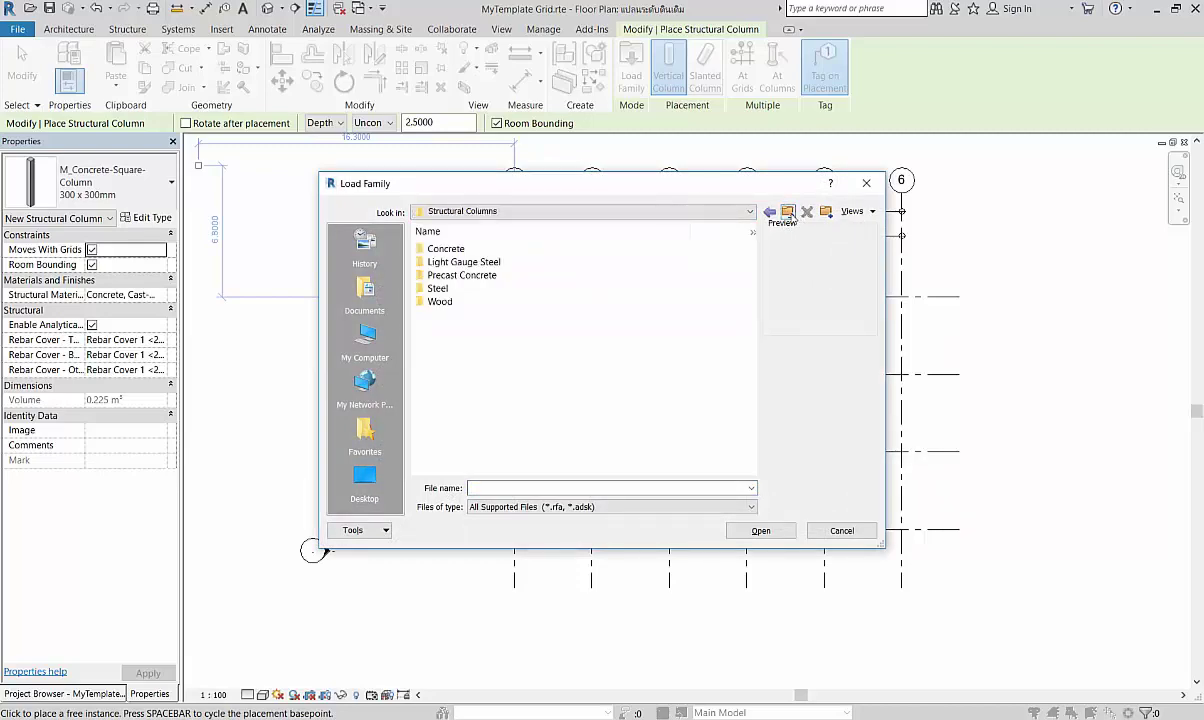
left_click(788, 212)
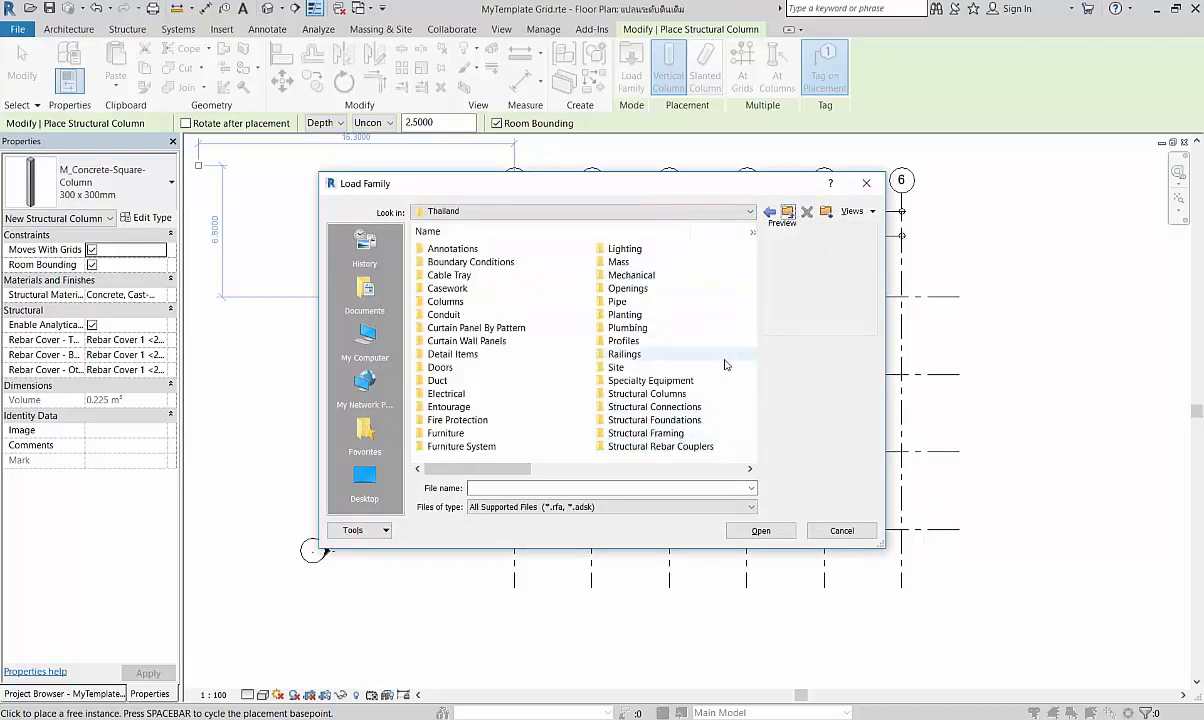
scroll(660, 412, "down", 1)
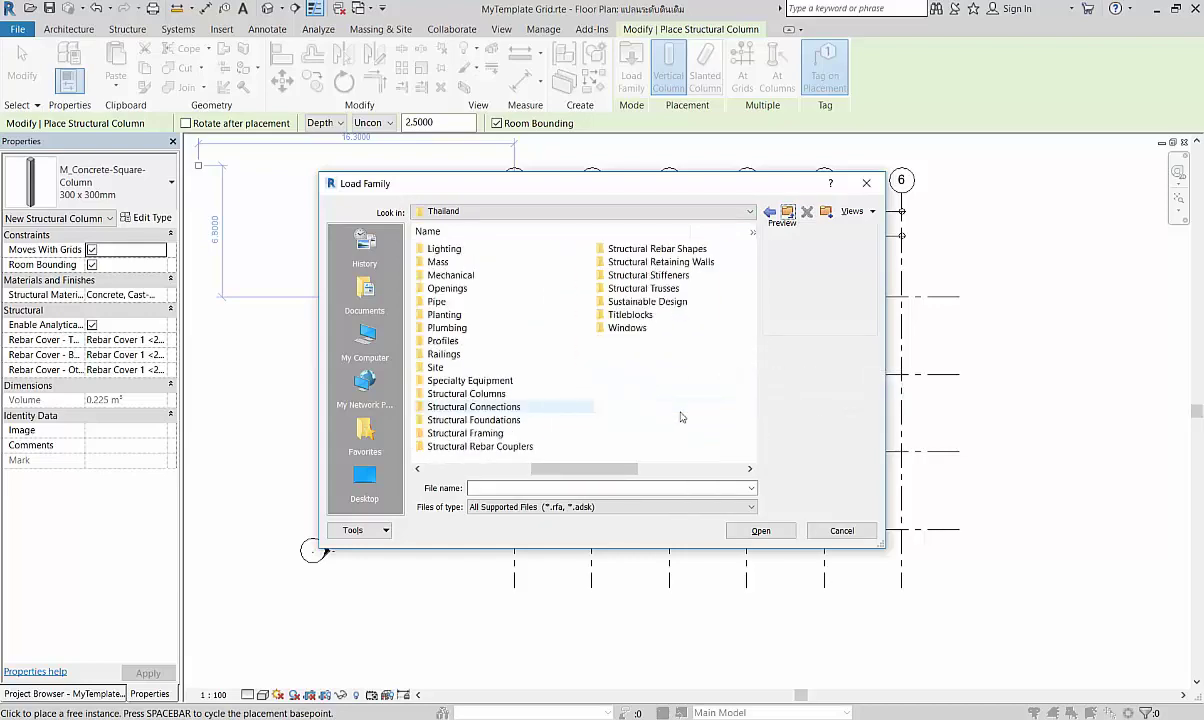
scroll(680, 417, "up", 1)
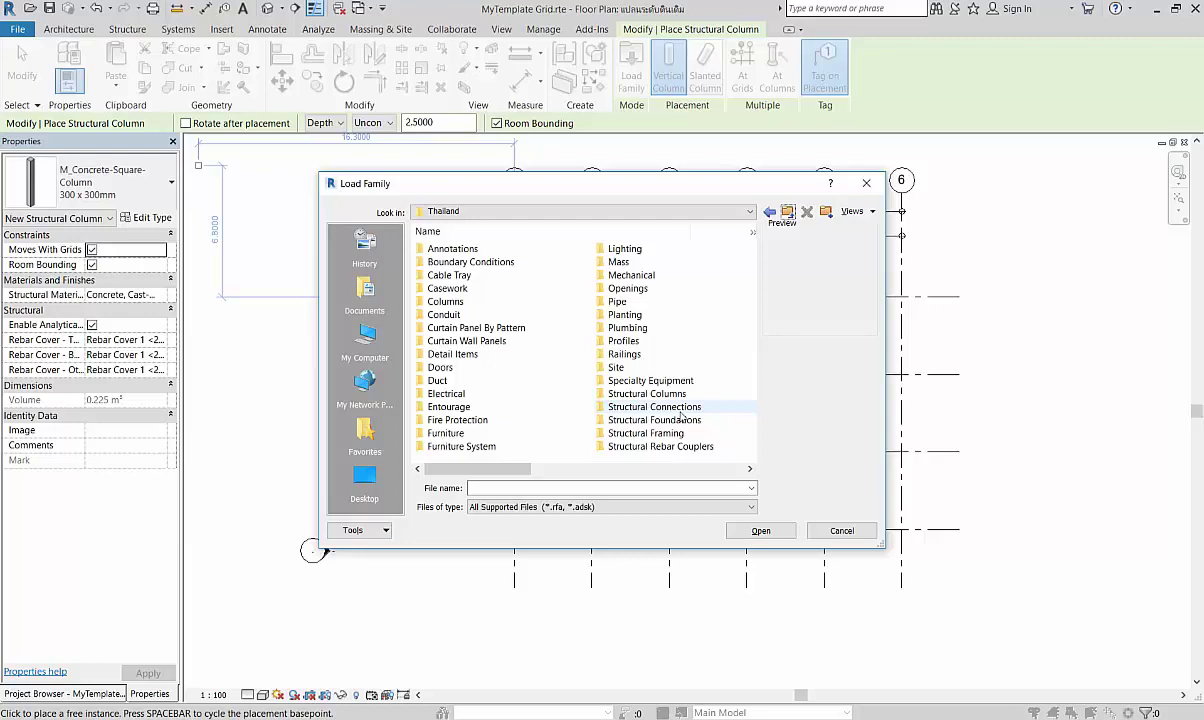
- Load M_Structural Column Tag-45.rfa from Annotations > Structural
double_click(453, 249)
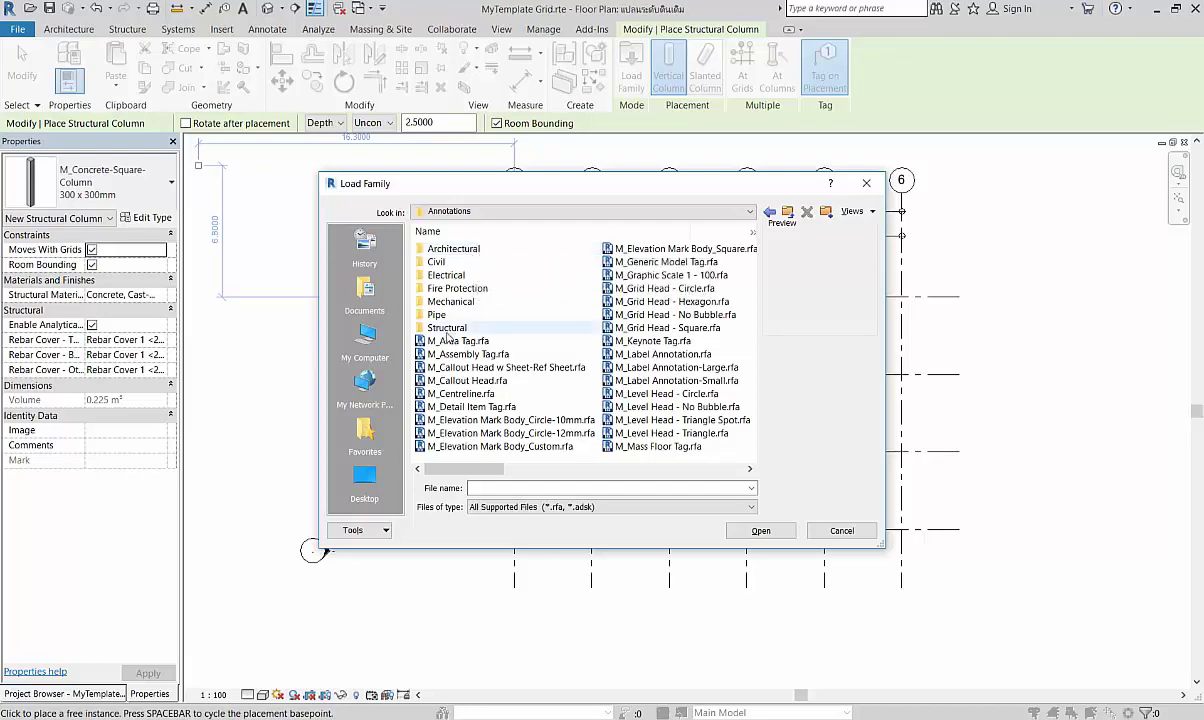
double_click(446, 327)
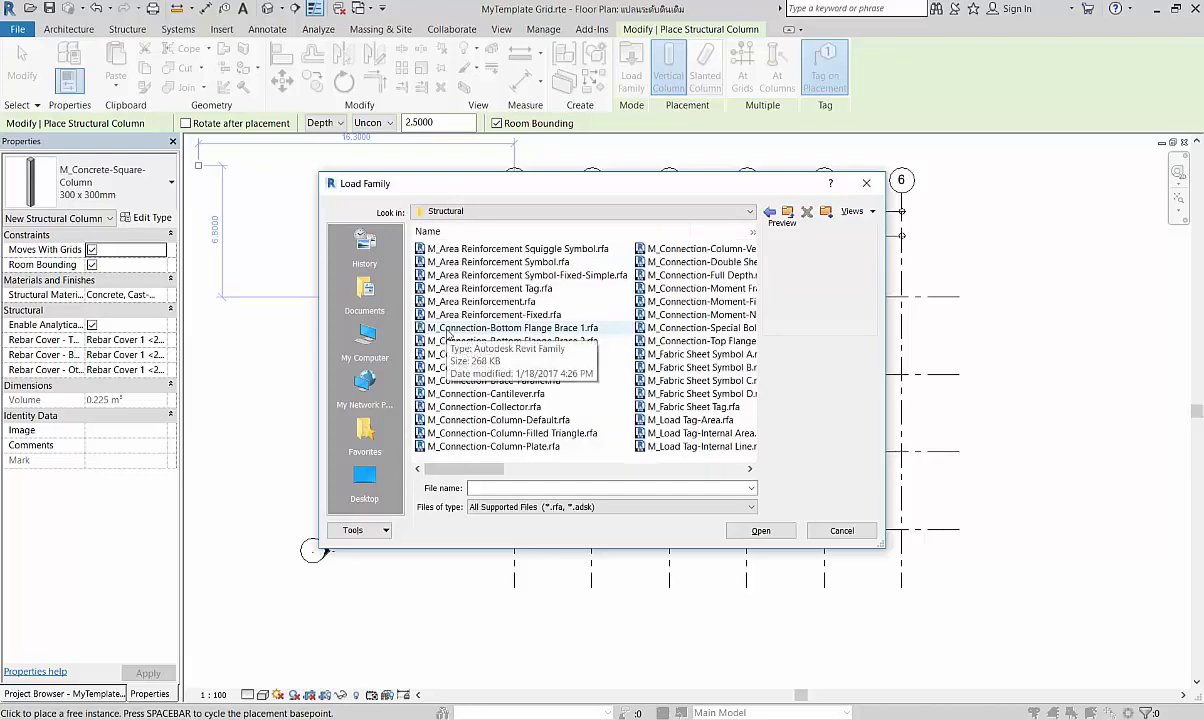
scroll(447, 334, "down", 1)
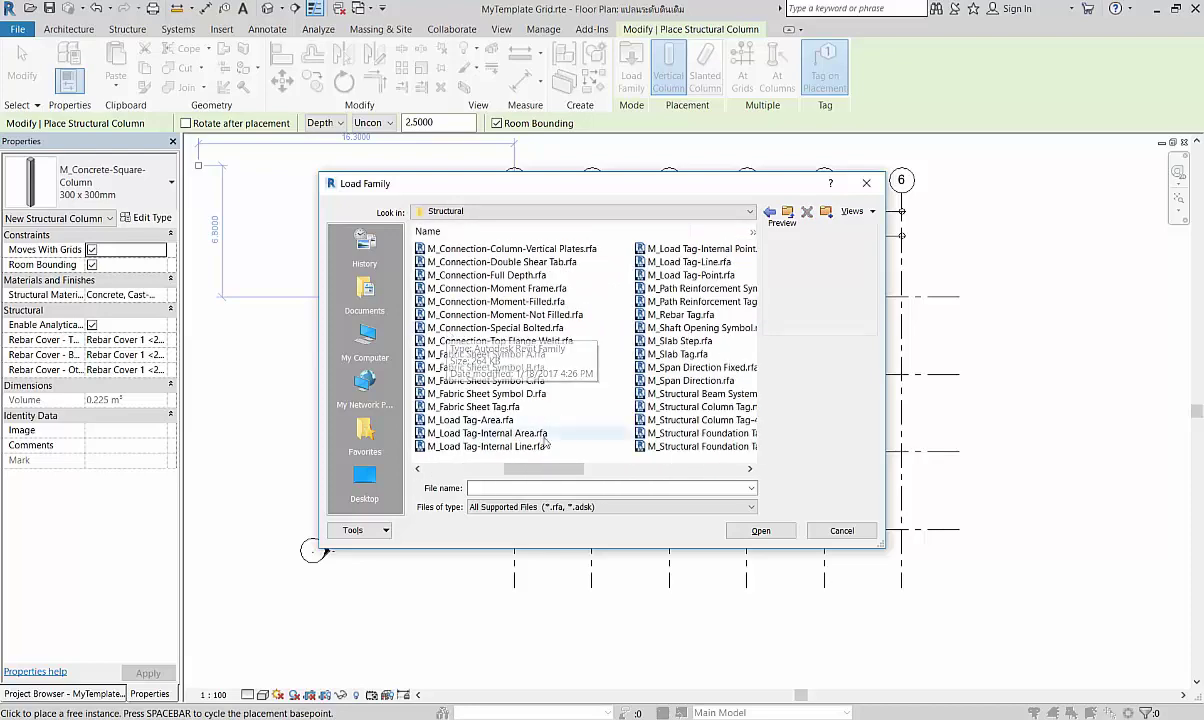
scroll(574, 361, "down", 1)
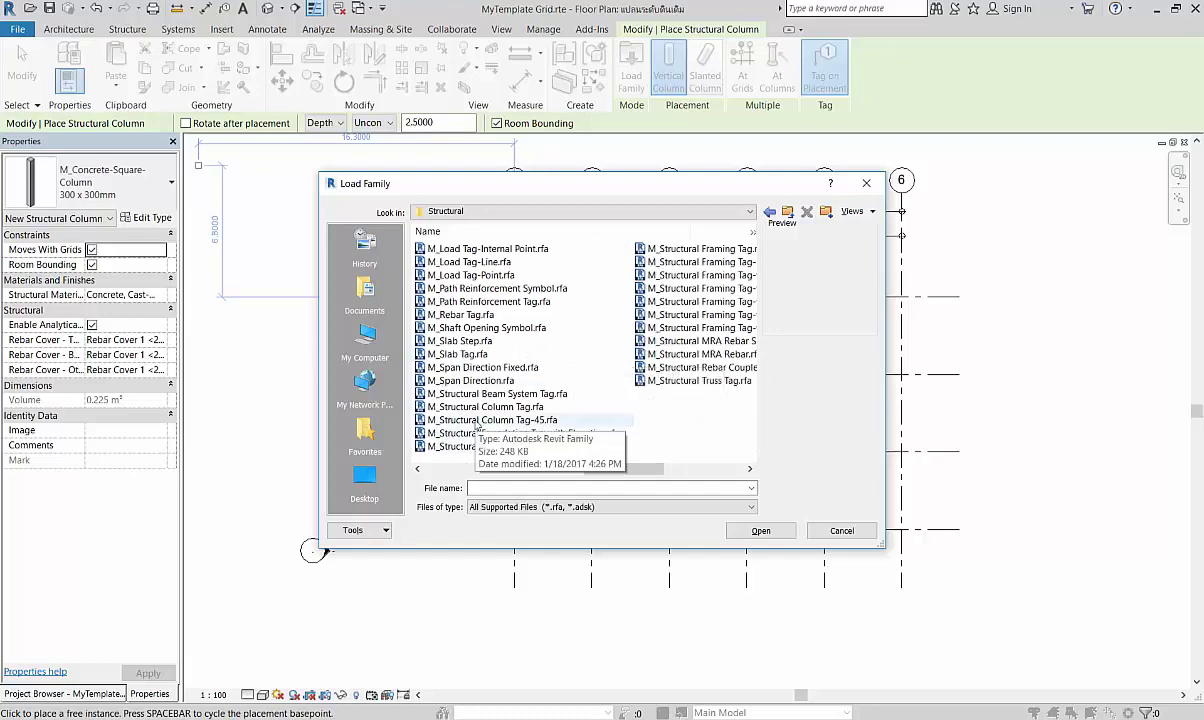
left_click(476, 421)
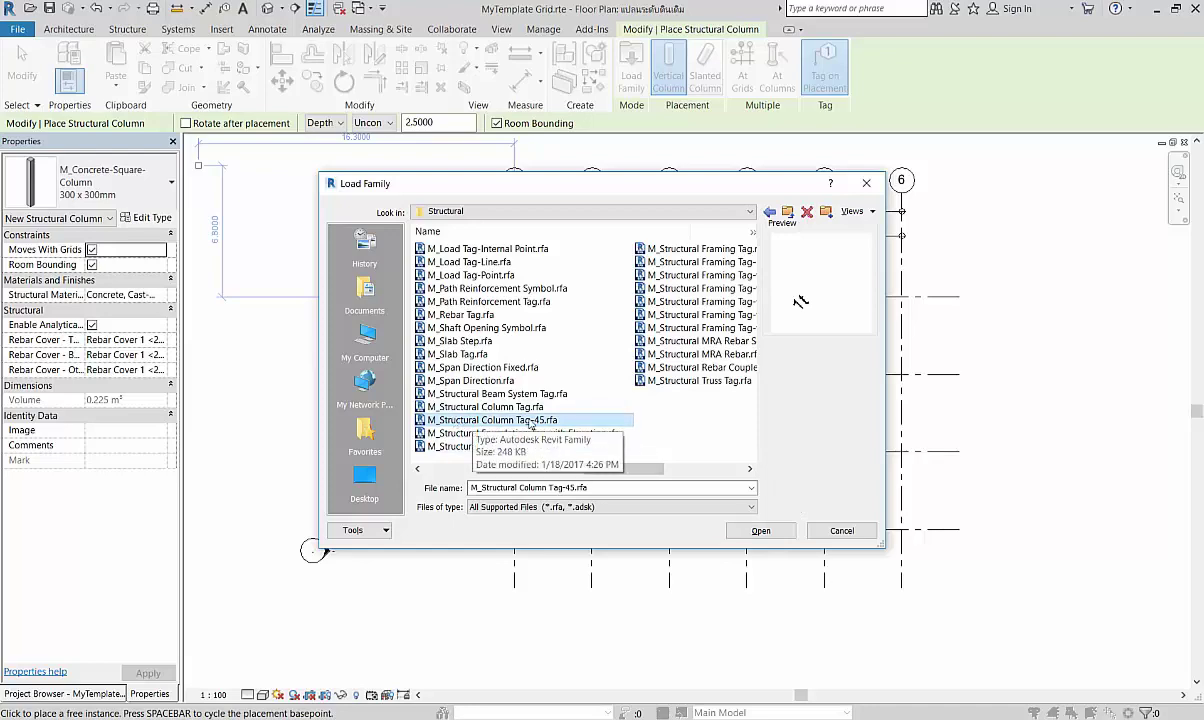
left_click(760, 530)
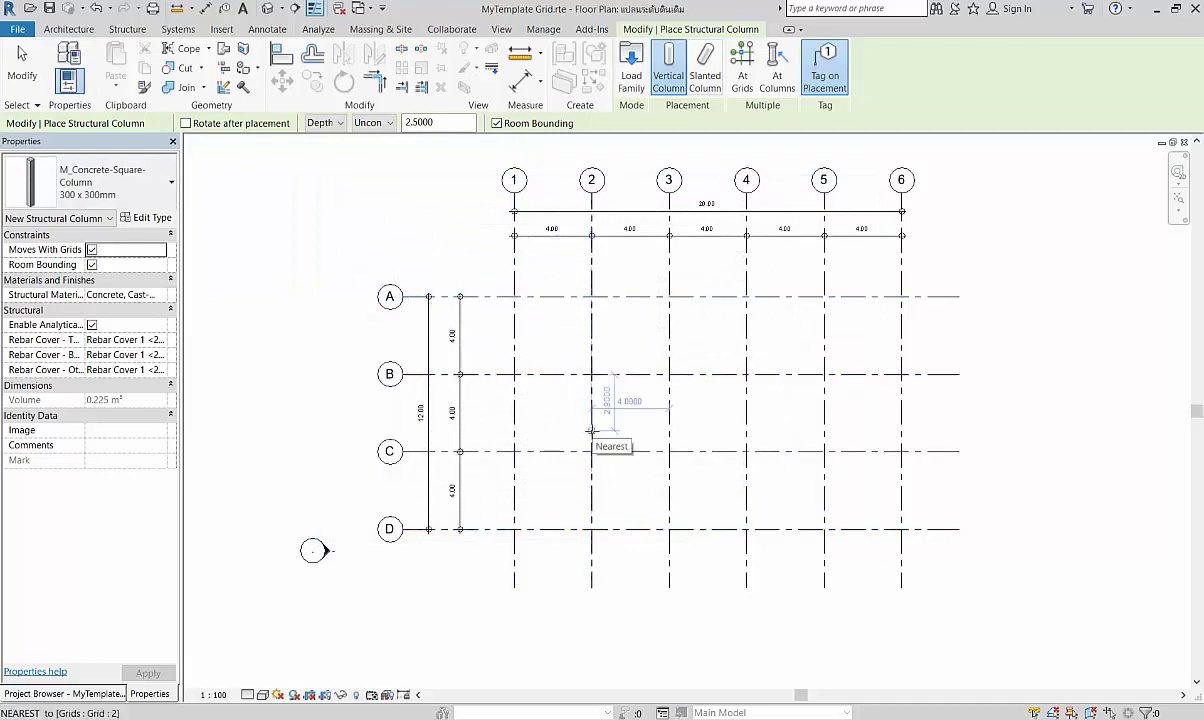
- Place tagged 300 x 300mm concrete columns at grid intersections A/1, A/2 and A/3, then exit
scroll(540, 301, "up", 1)
scroll(503, 290, "up", 2)
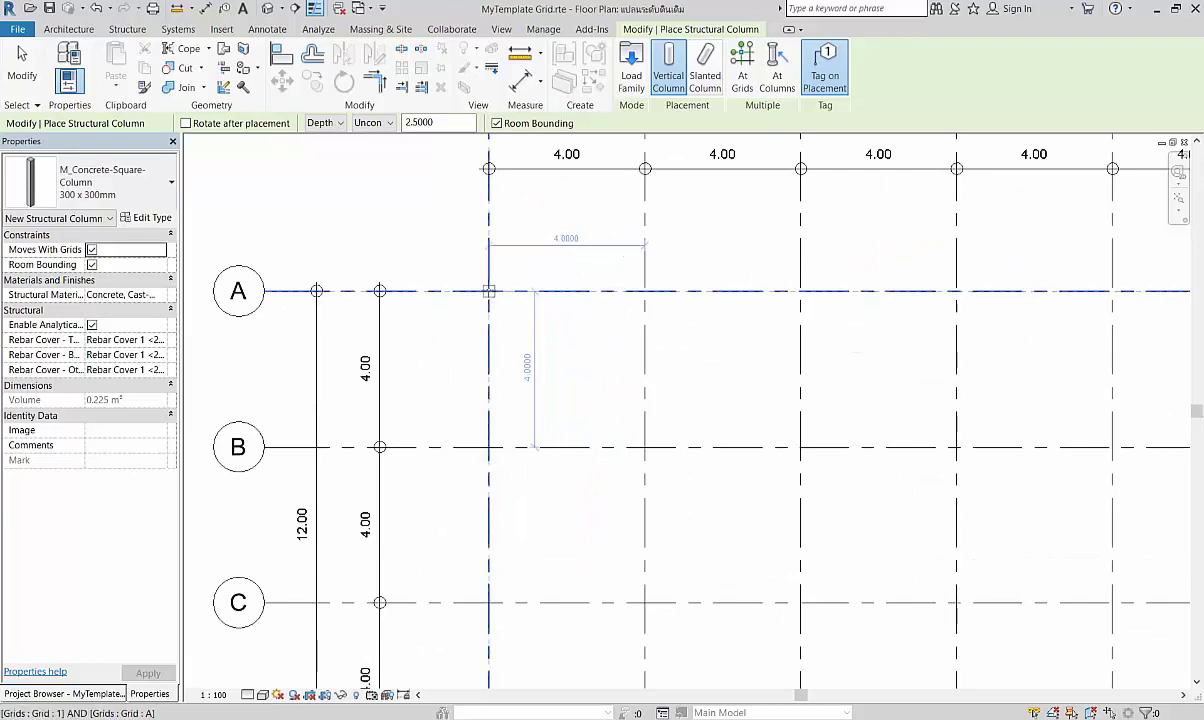
left_click(488, 291)
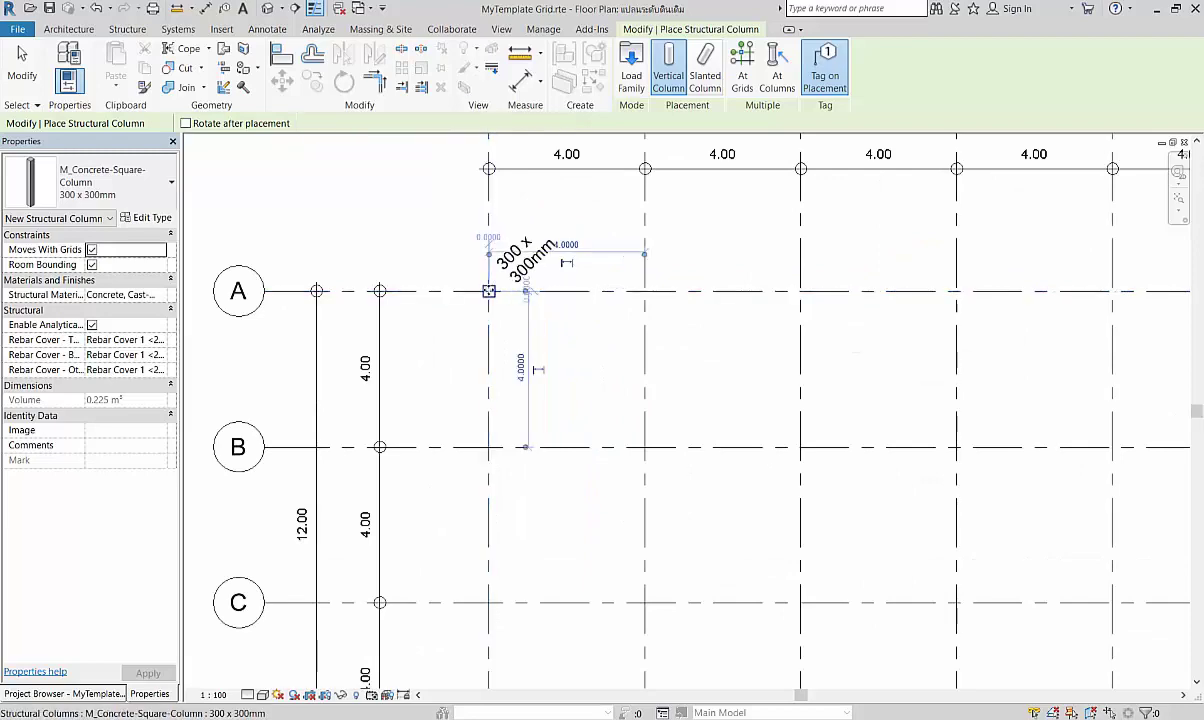
left_click(644, 291)
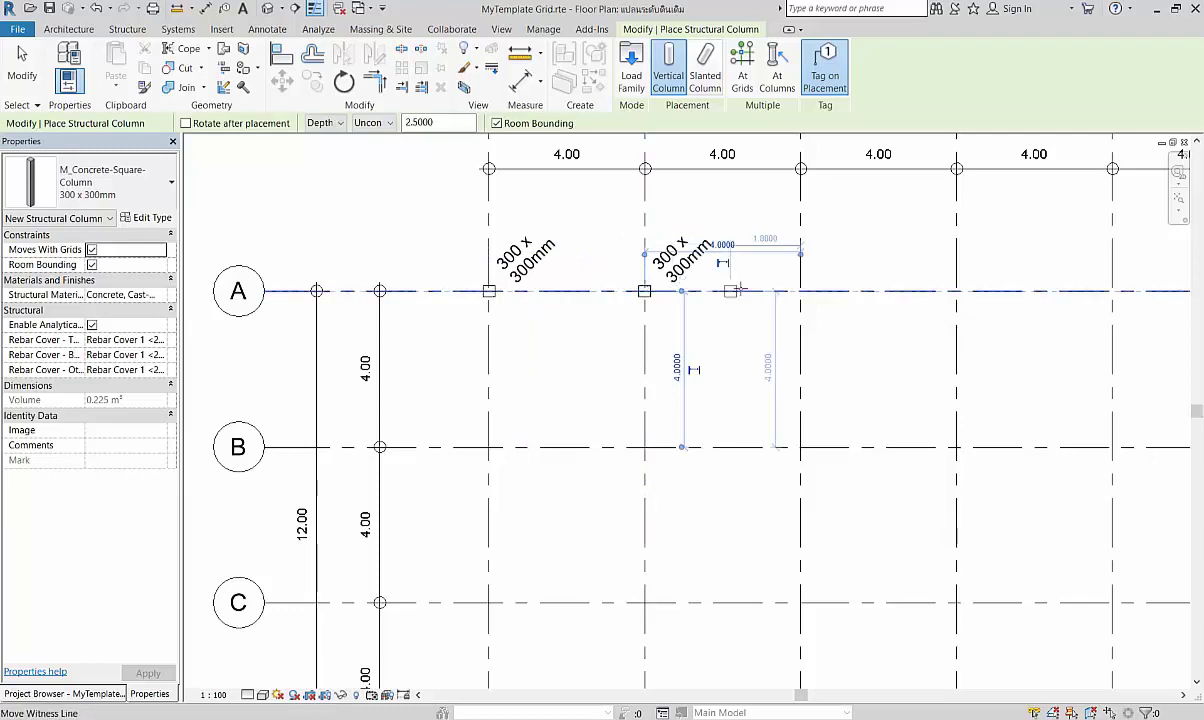
left_click(800, 291)
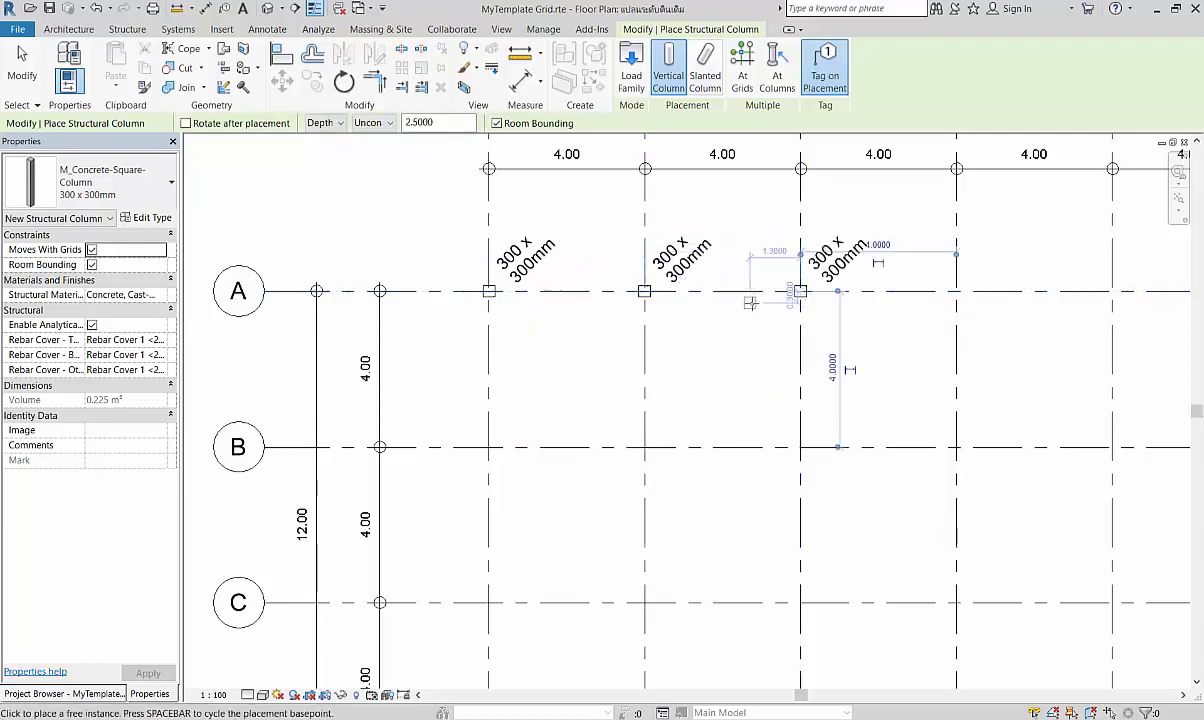
scroll(750, 303, "down", 2)
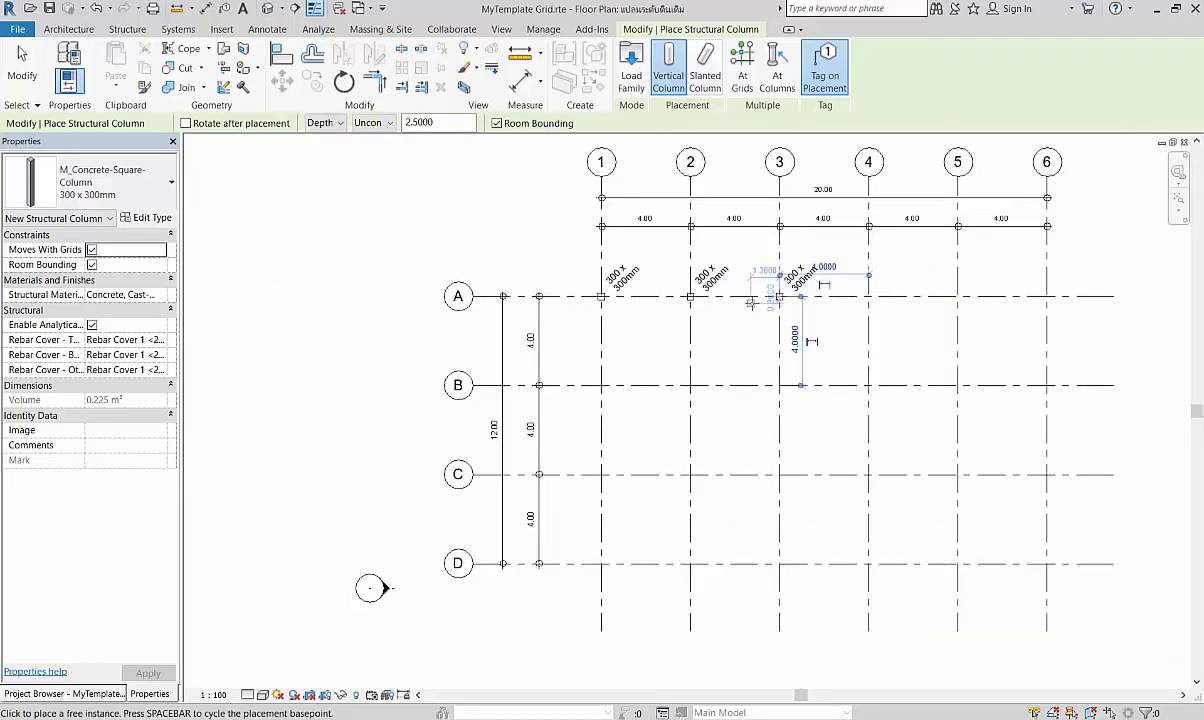
key("Escape")
key("Escape")
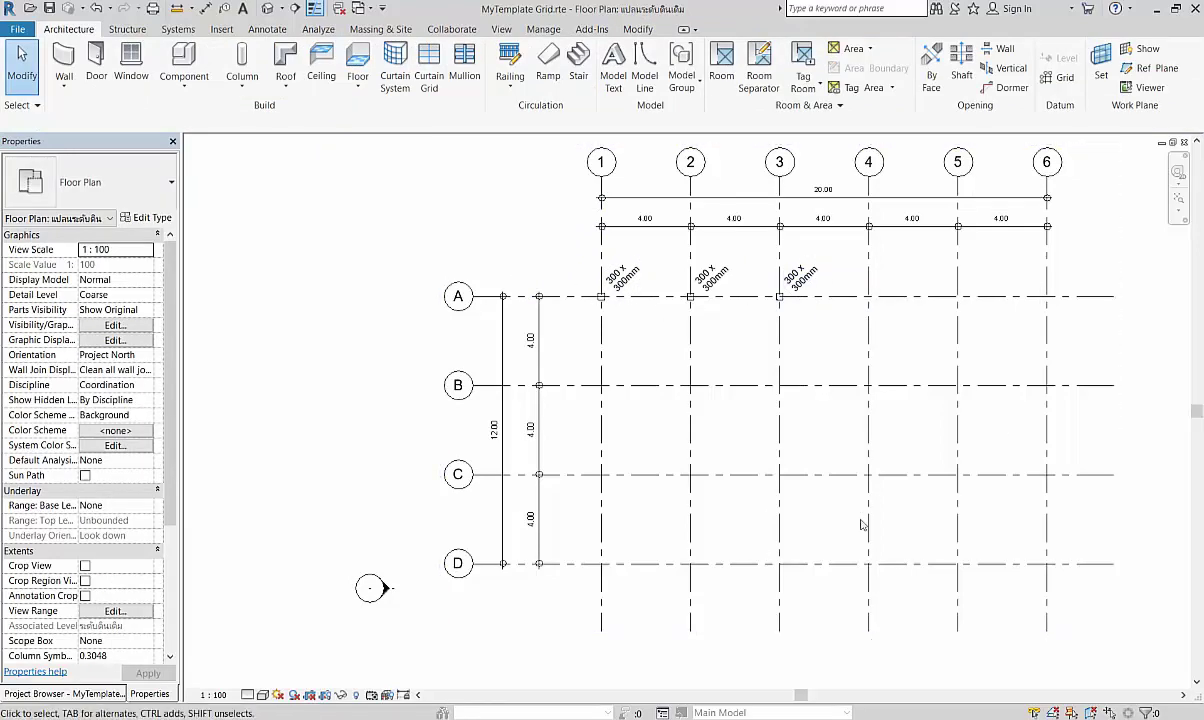
- Delete the three column tags, then every column instance via Select All Instances > In Entire Project
left_click_drag(589, 252, 855, 357)
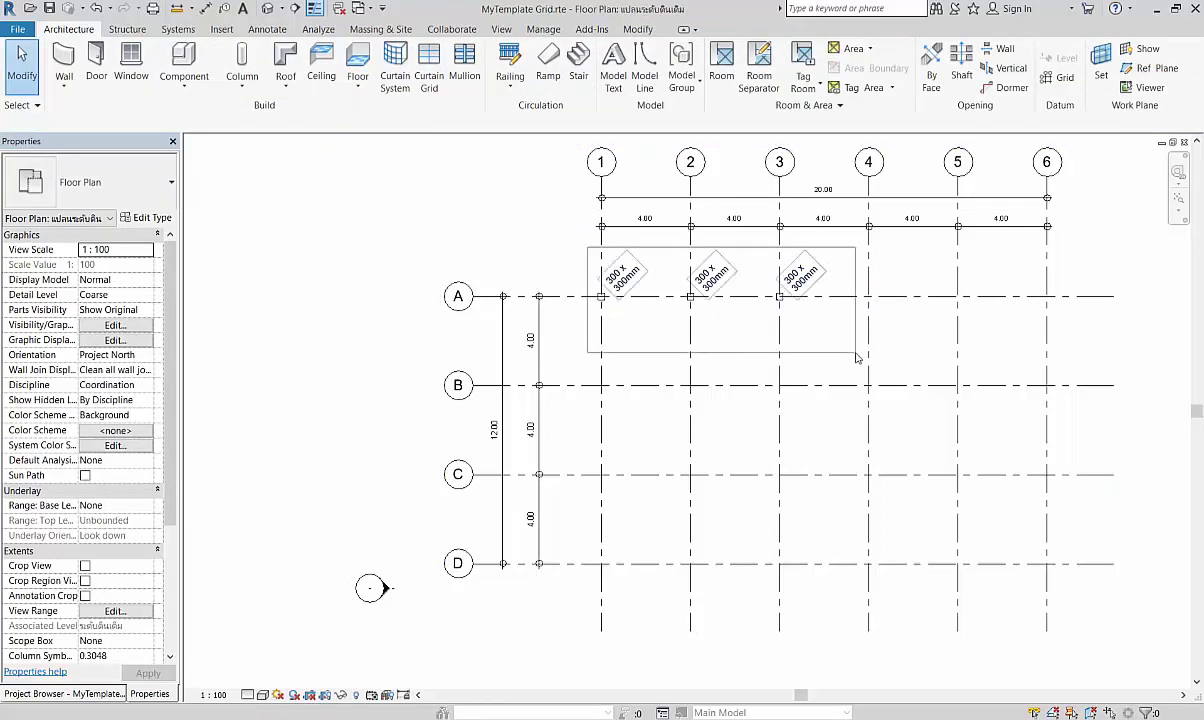
key("Delete")
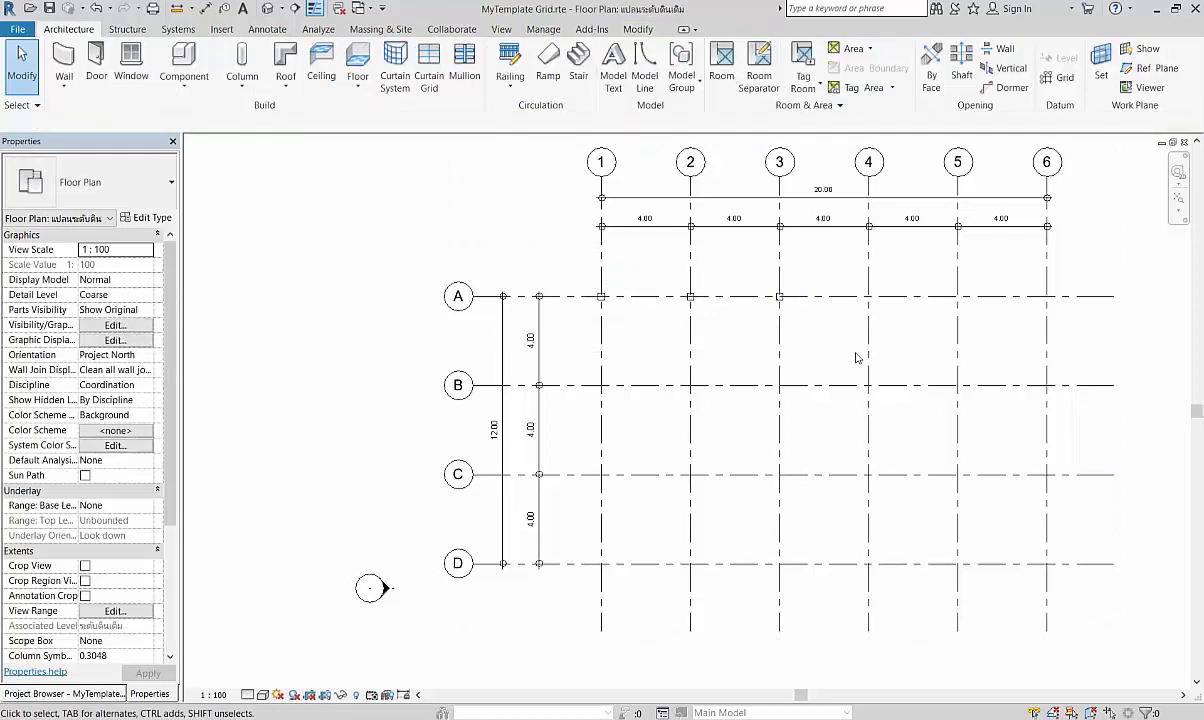
scroll(602, 278, "up", 2)
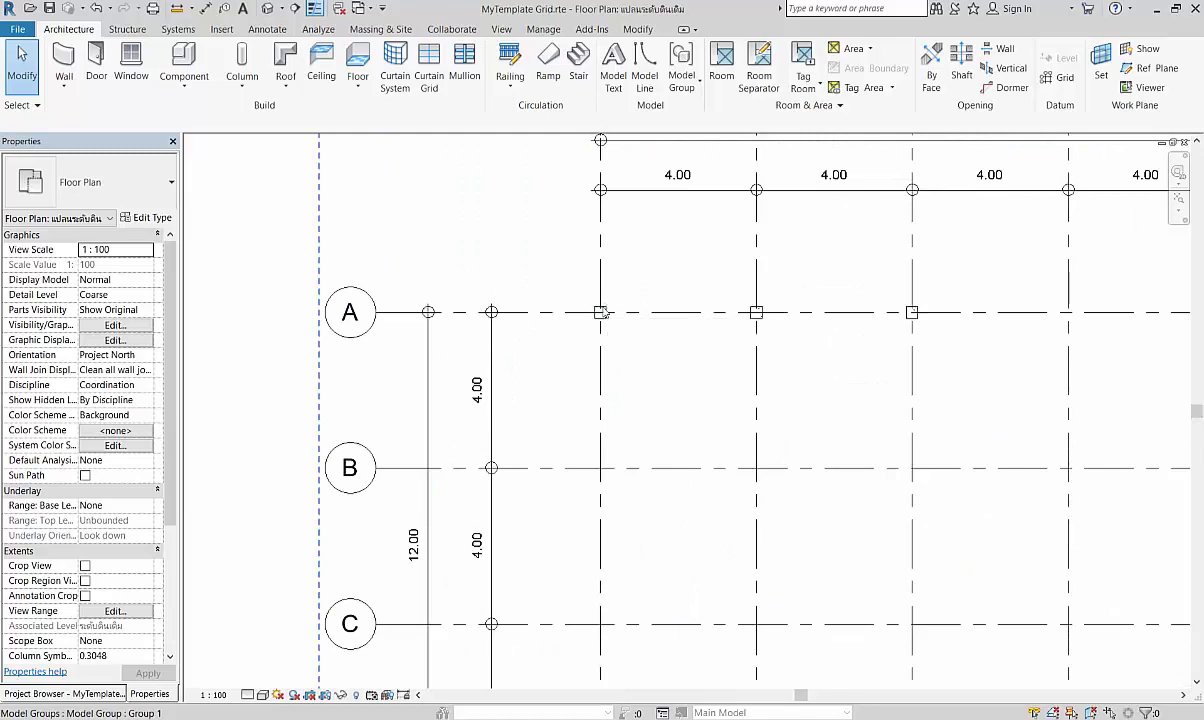
scroll(603, 313, "up", 2)
left_click(610, 309)
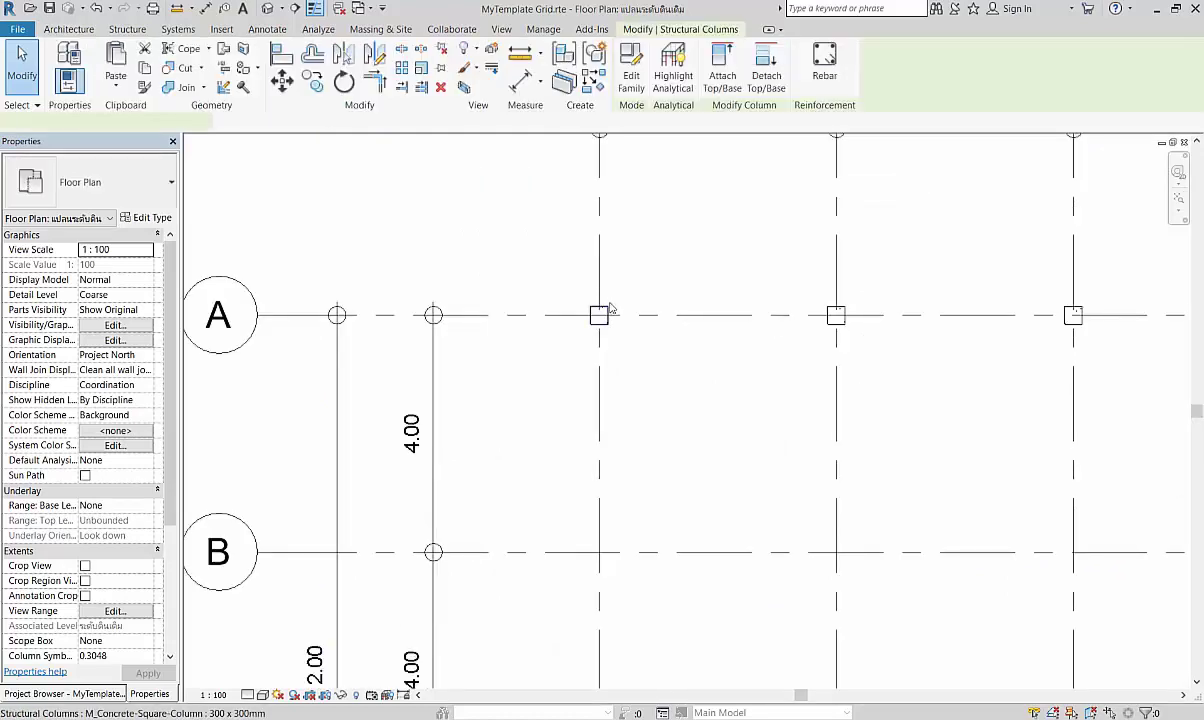
right_click(600, 318)
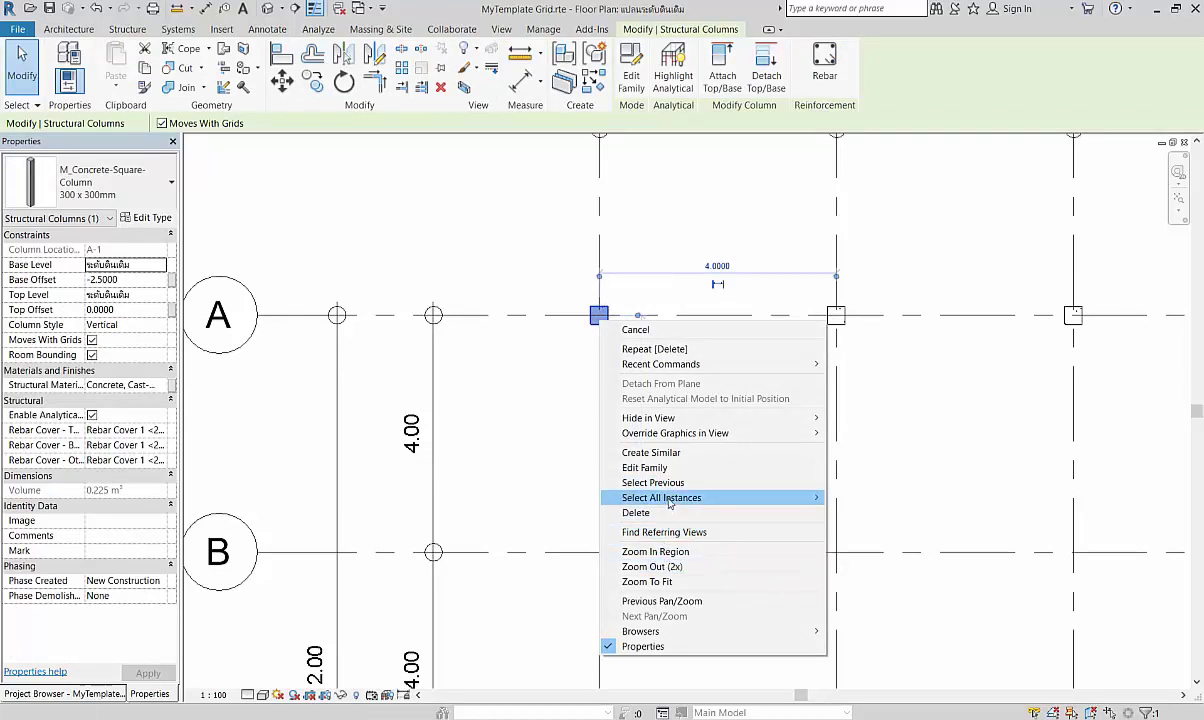
left_click(883, 513)
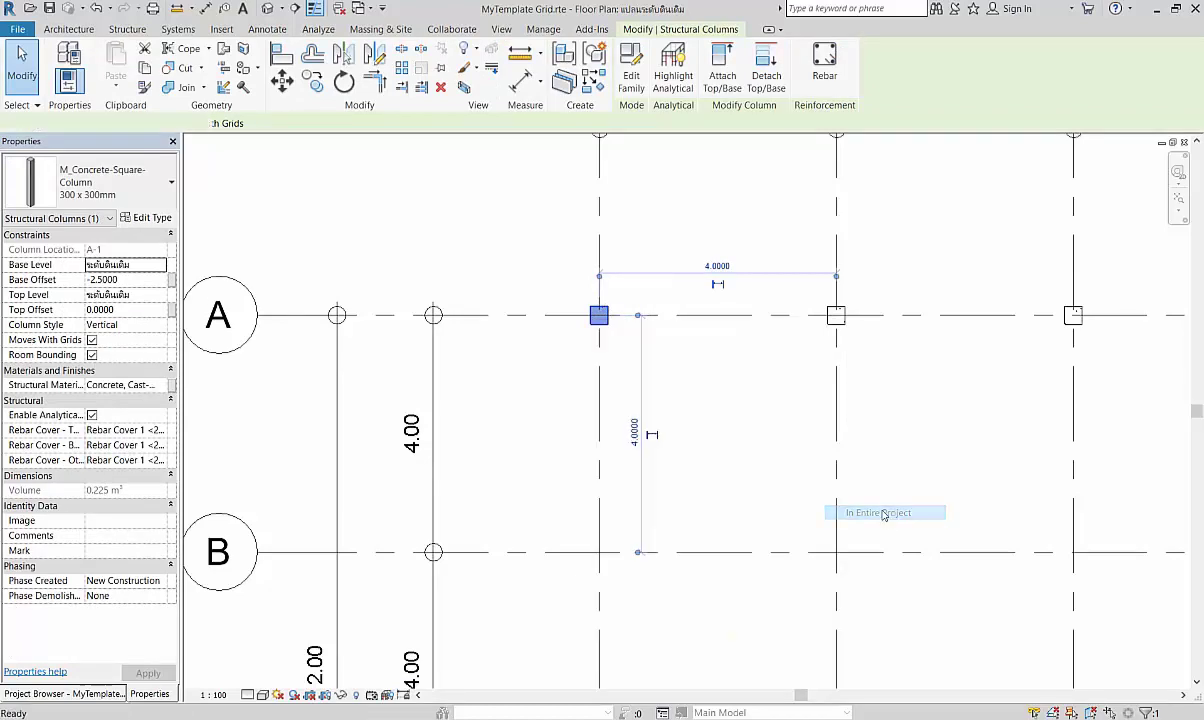
key("Delete")
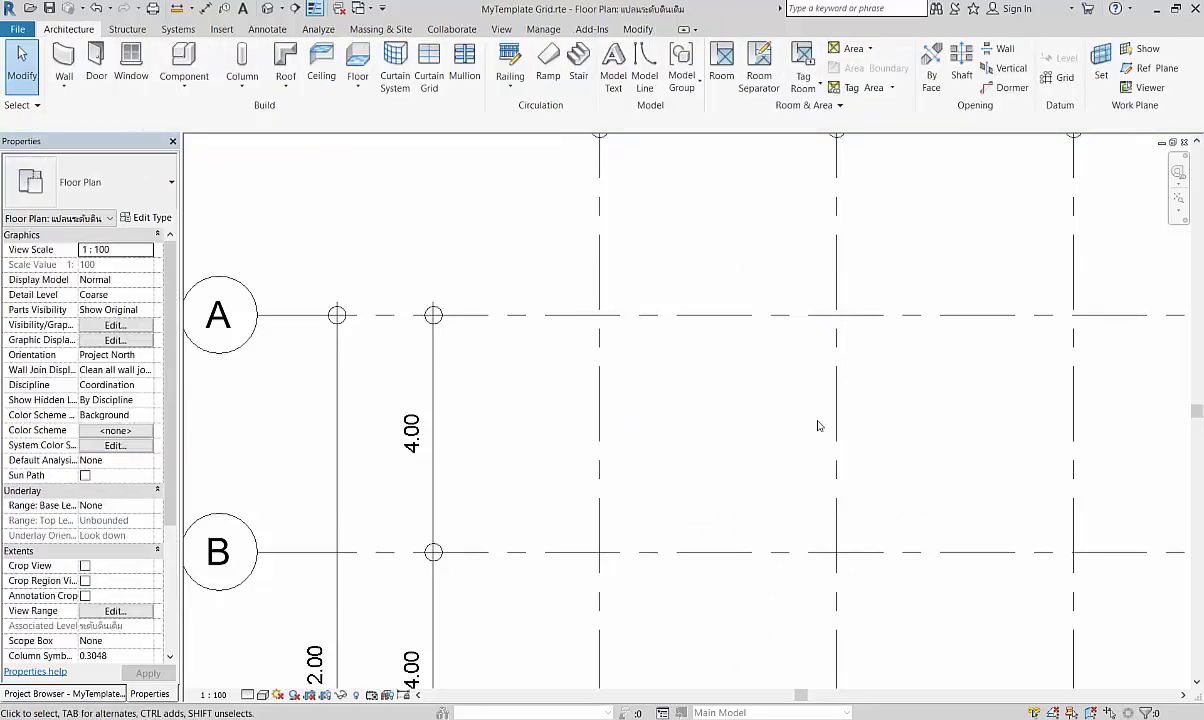
scroll(537, 333, "down", 2)
scroll(535, 330, "down", 2)
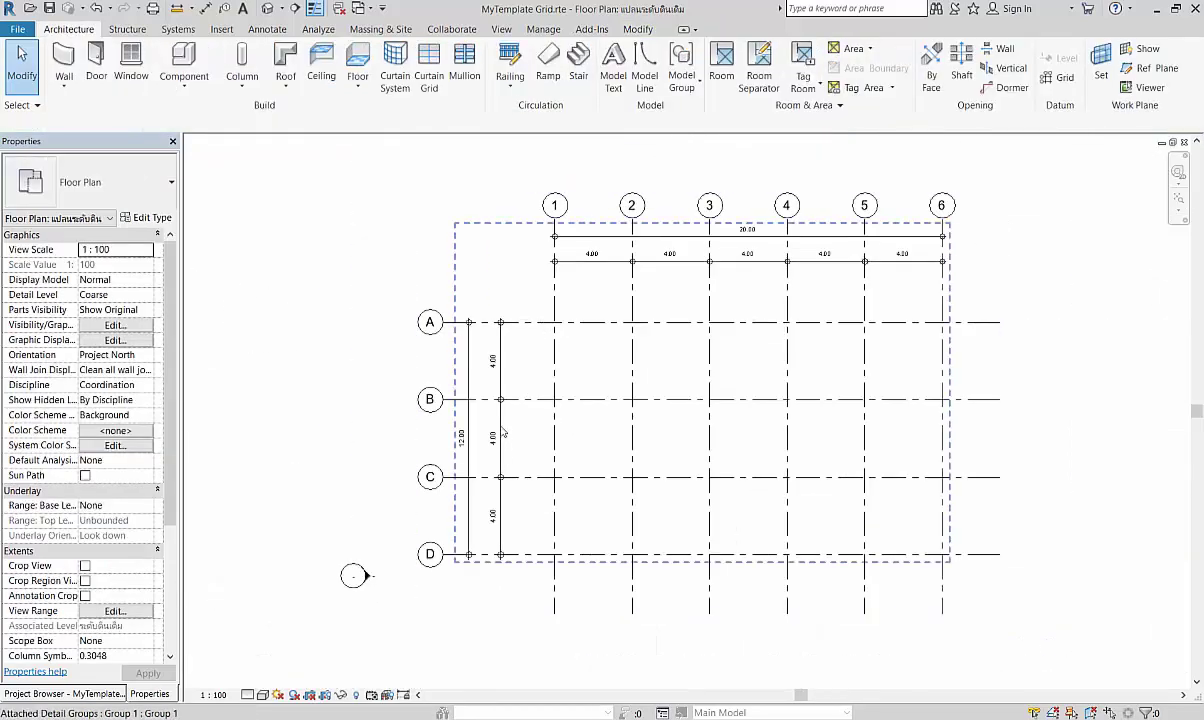
left_click(242, 58)
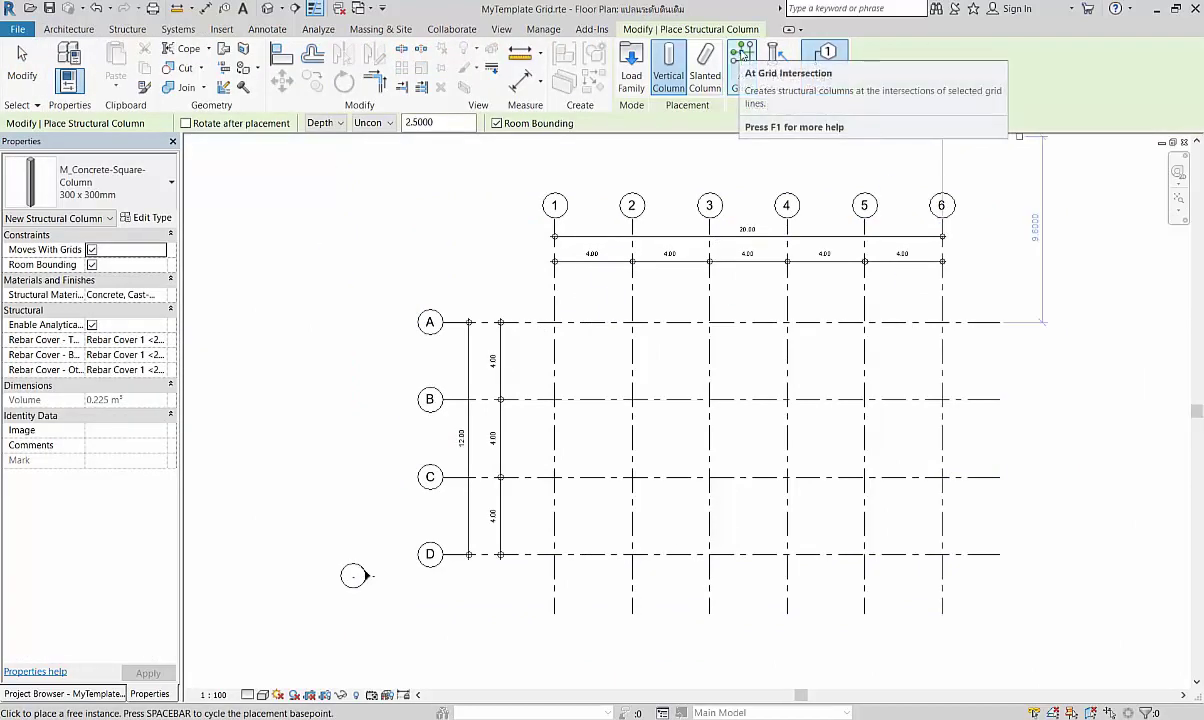
left_click(742, 70)
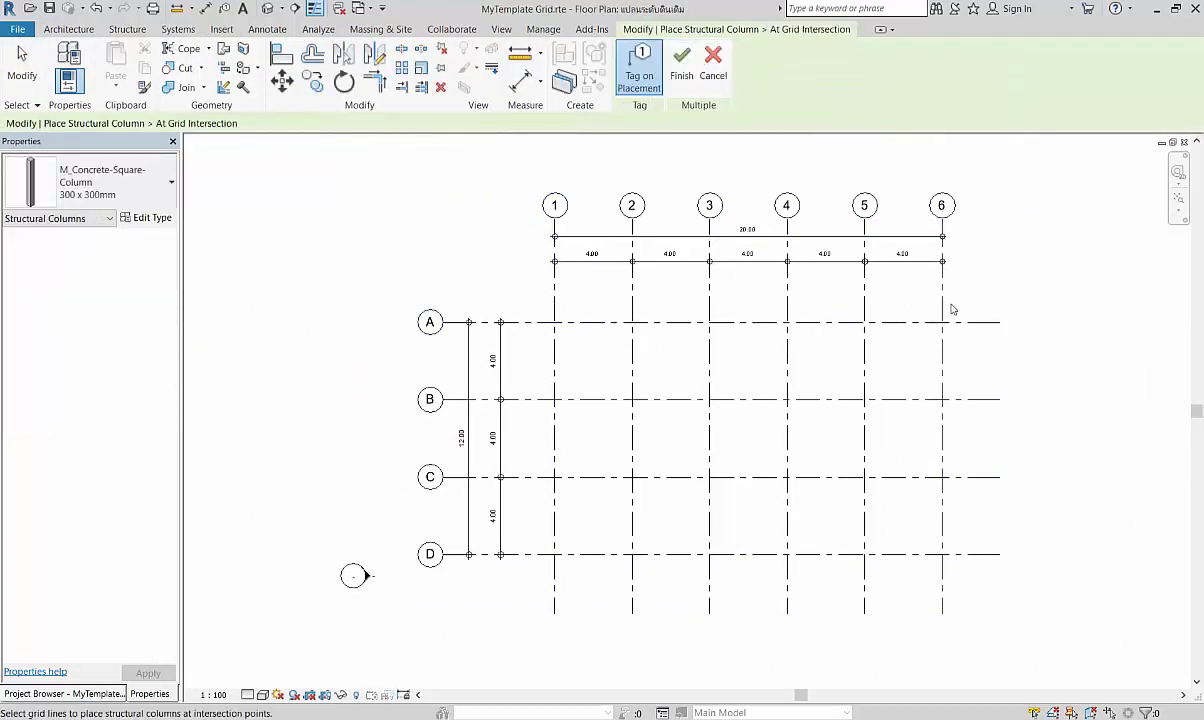
left_click_drag(956, 311, 525, 587)
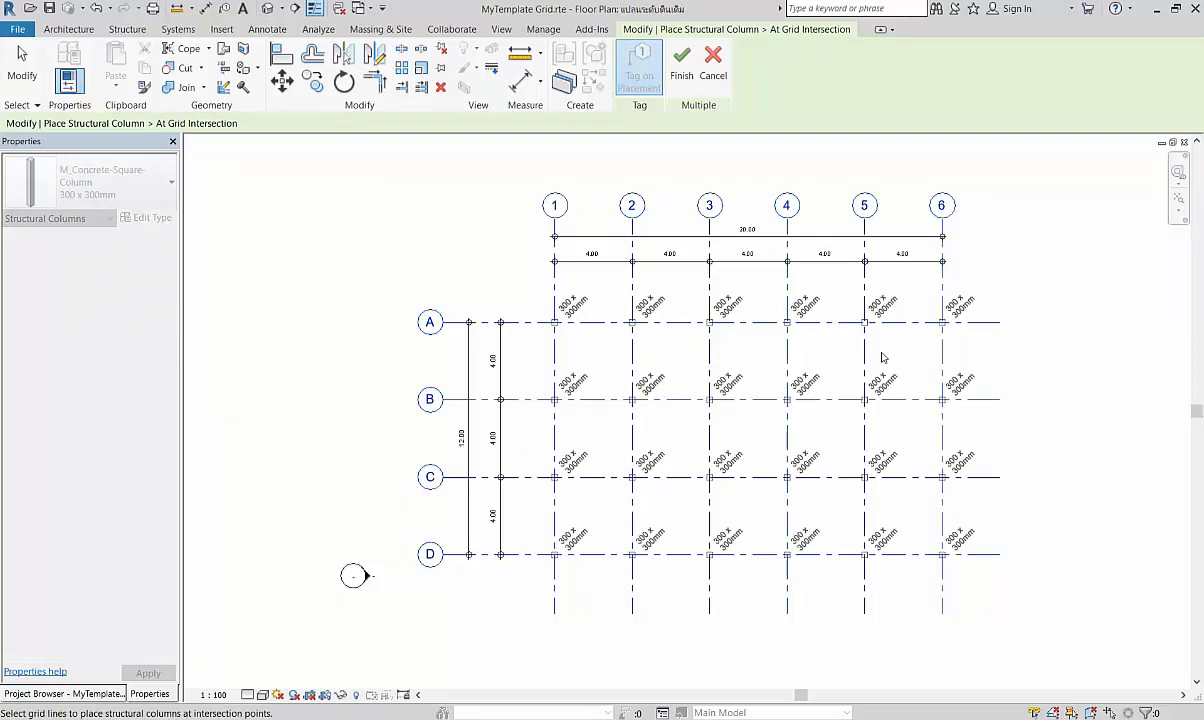
left_click(93, 9)
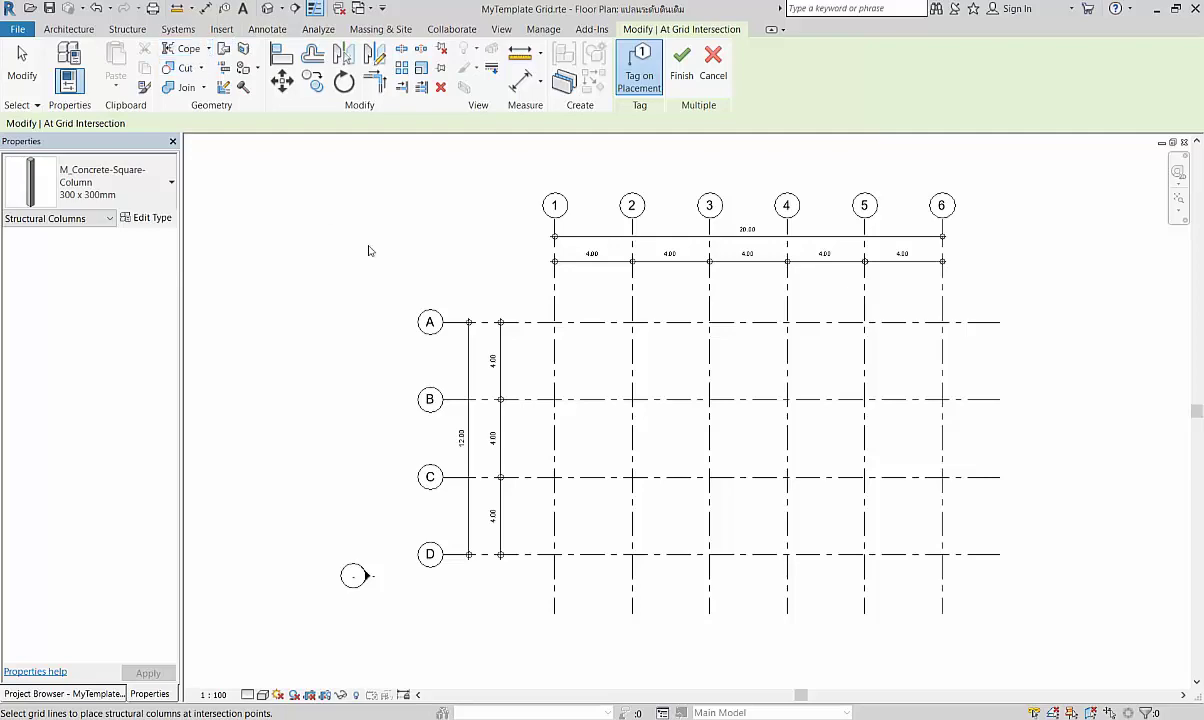
key("Escape")
key("Escape")
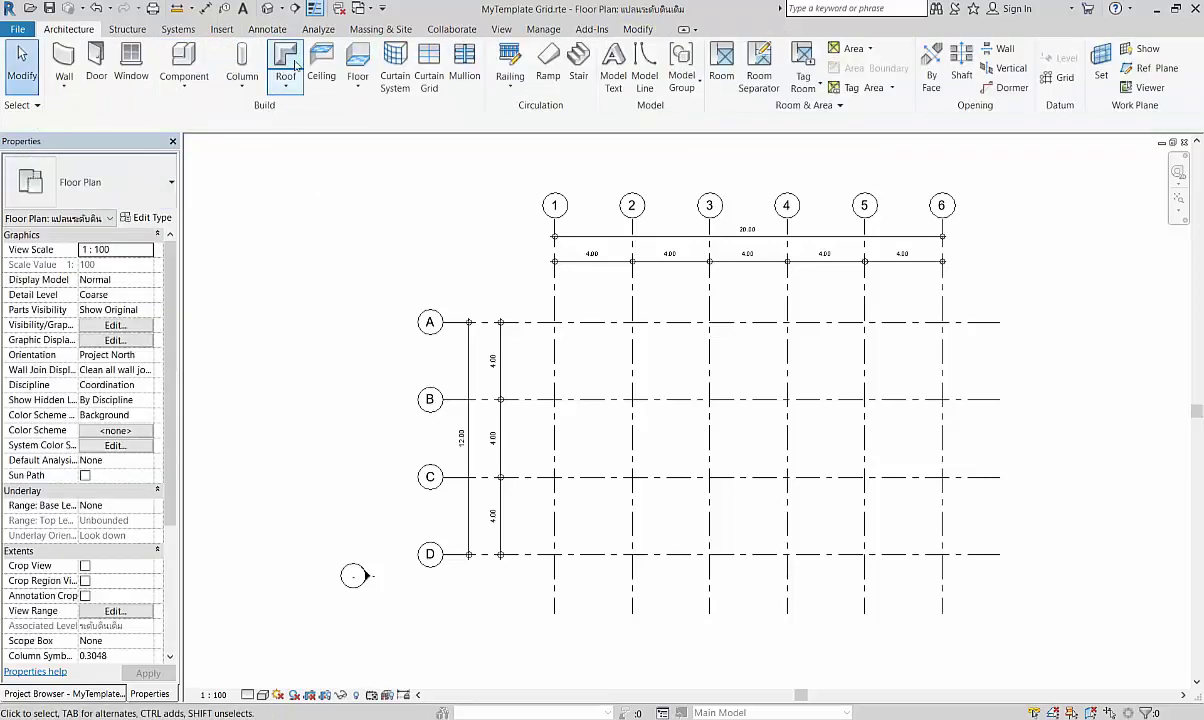
left_click(242, 84)
left_click(285, 112)
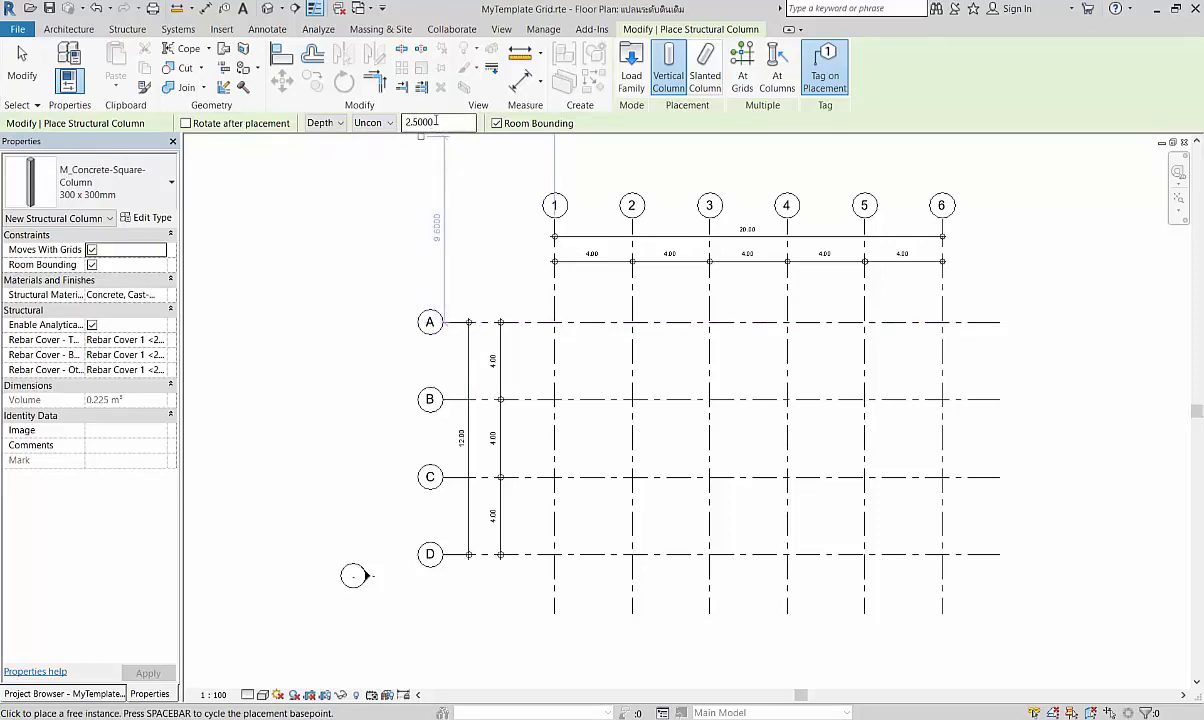
double_click(436, 121)
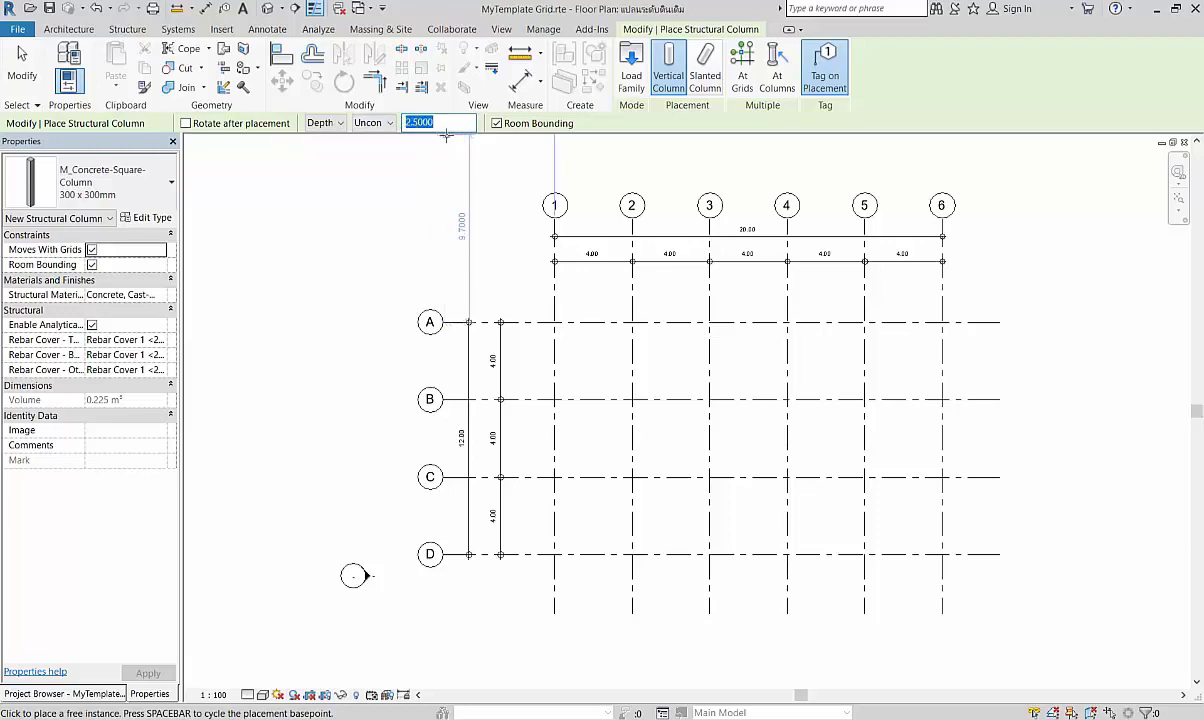
type("3")
key("Return")
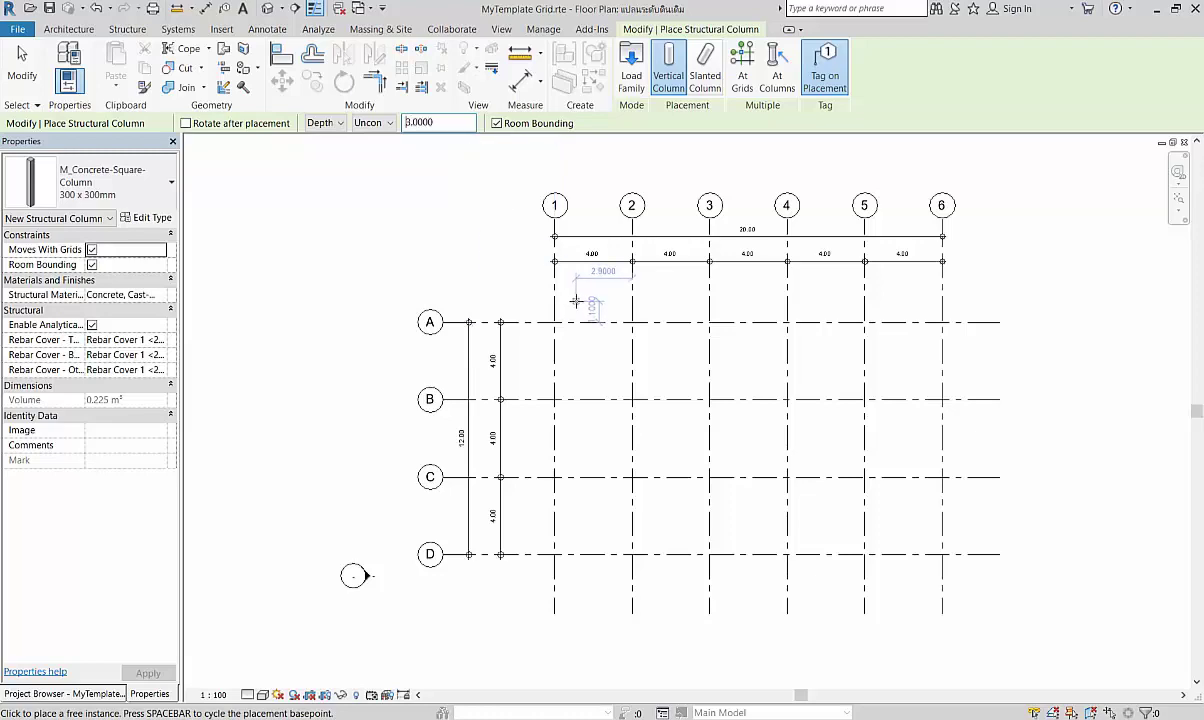
left_click(743, 65)
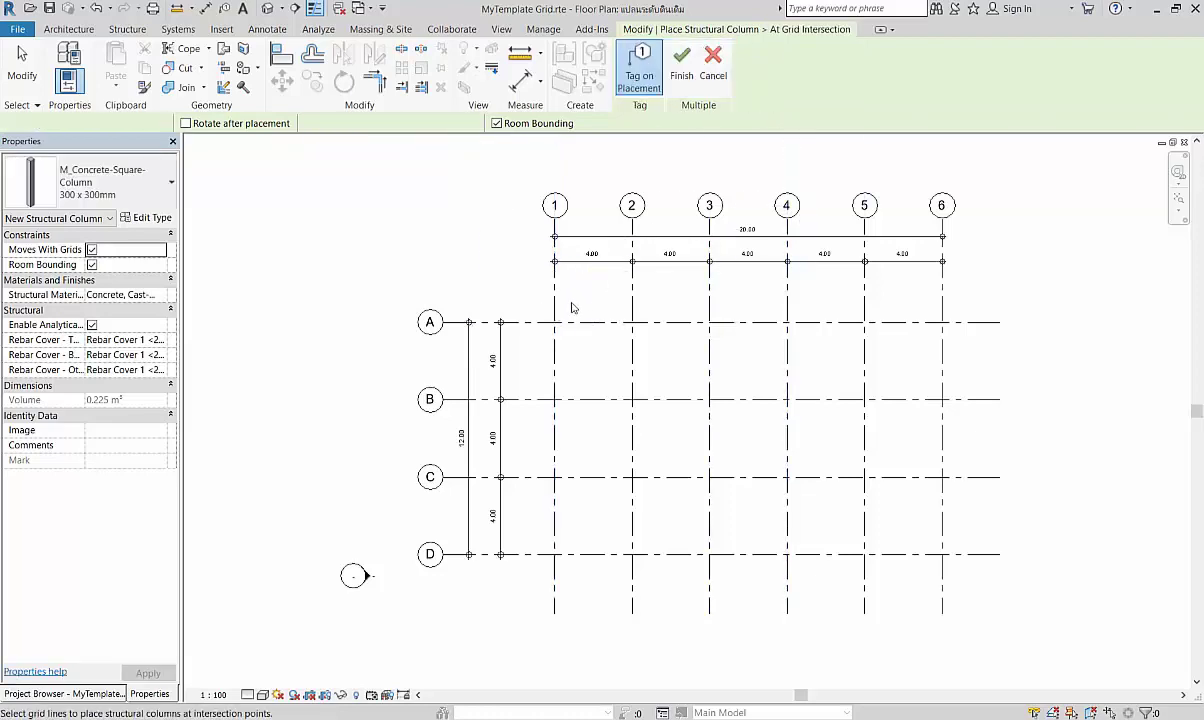
left_click_drag(539, 299, 607, 325)
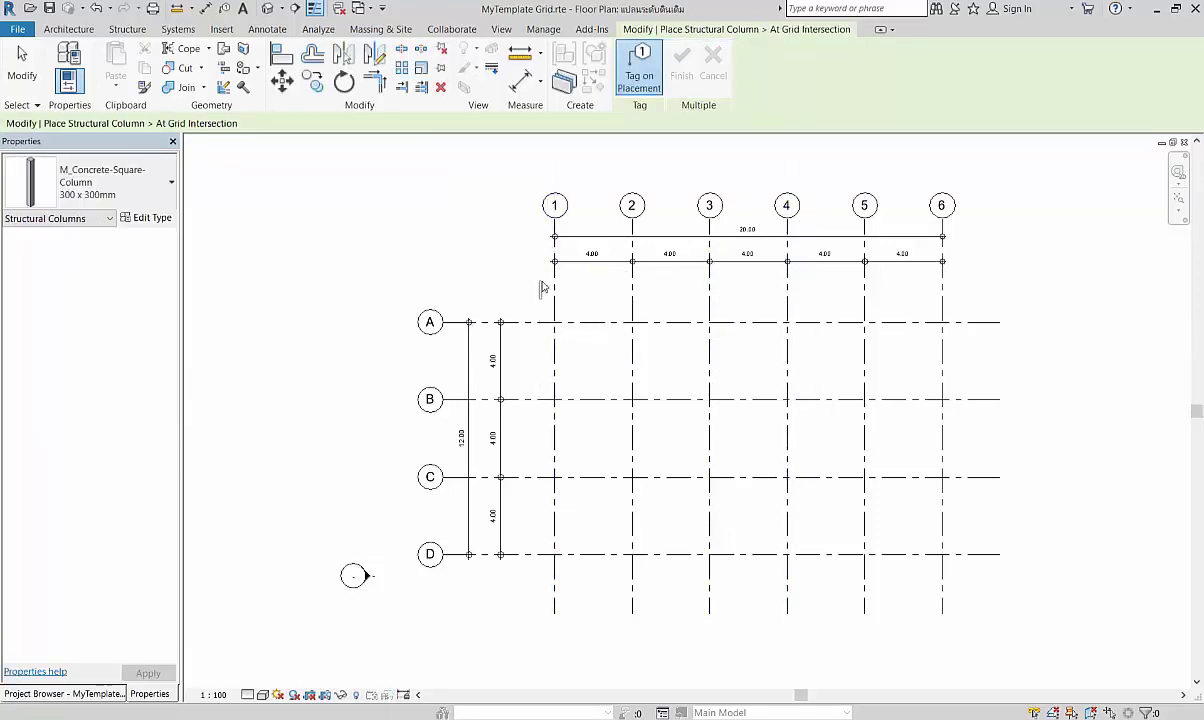
left_click_drag(962, 296, 530, 597)
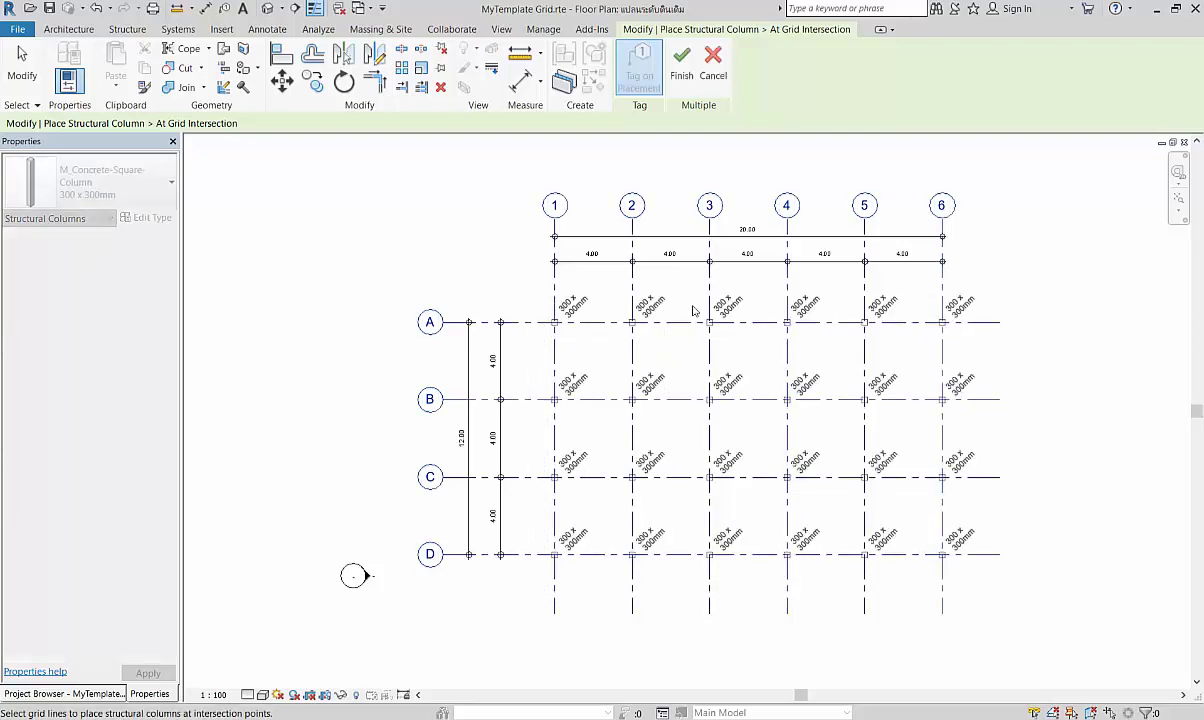
key("Escape")
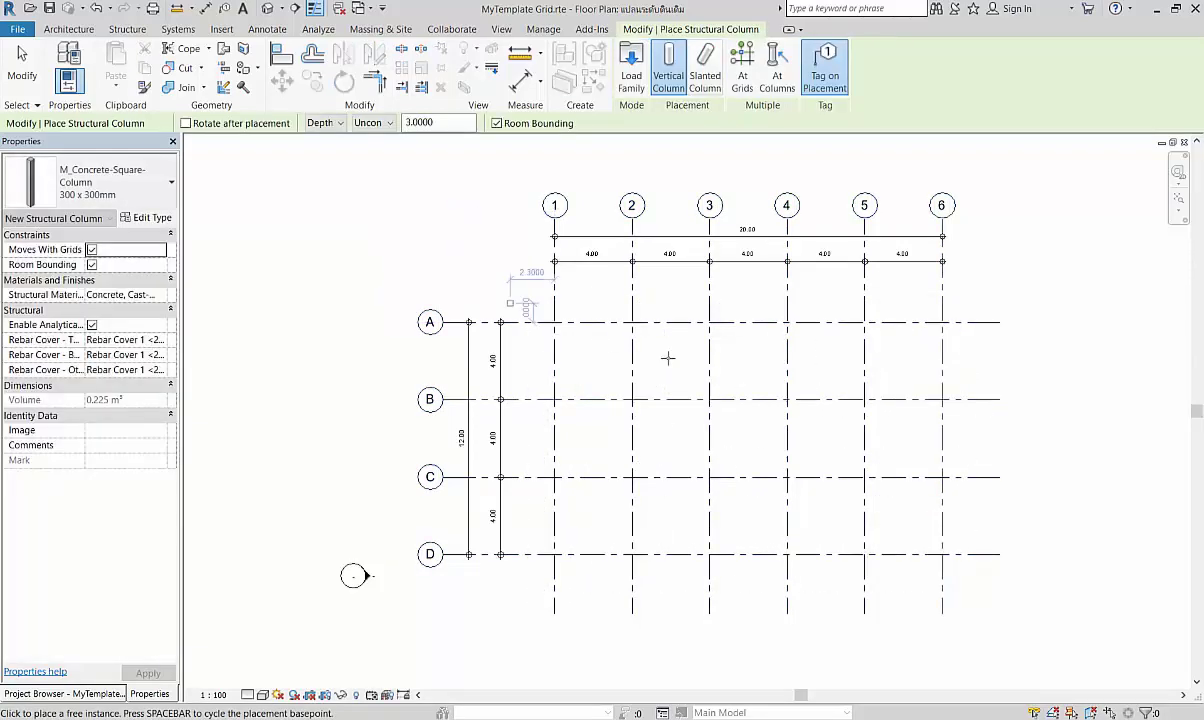
key("Escape")
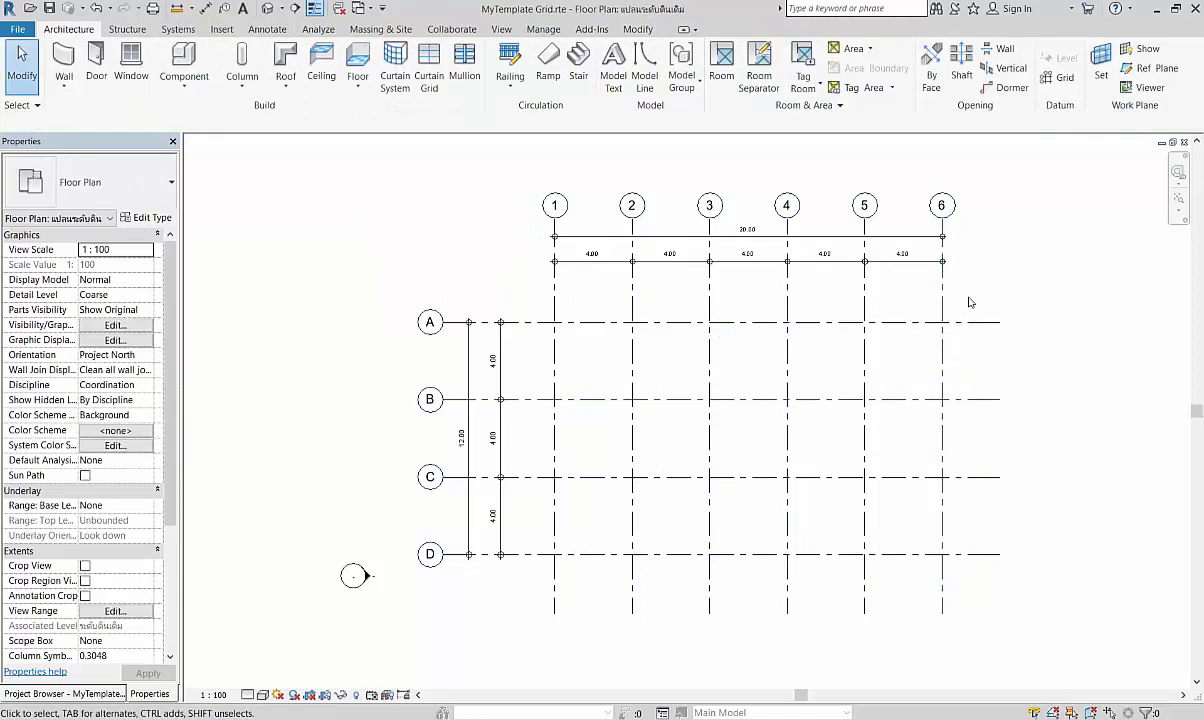
left_click(241, 55)
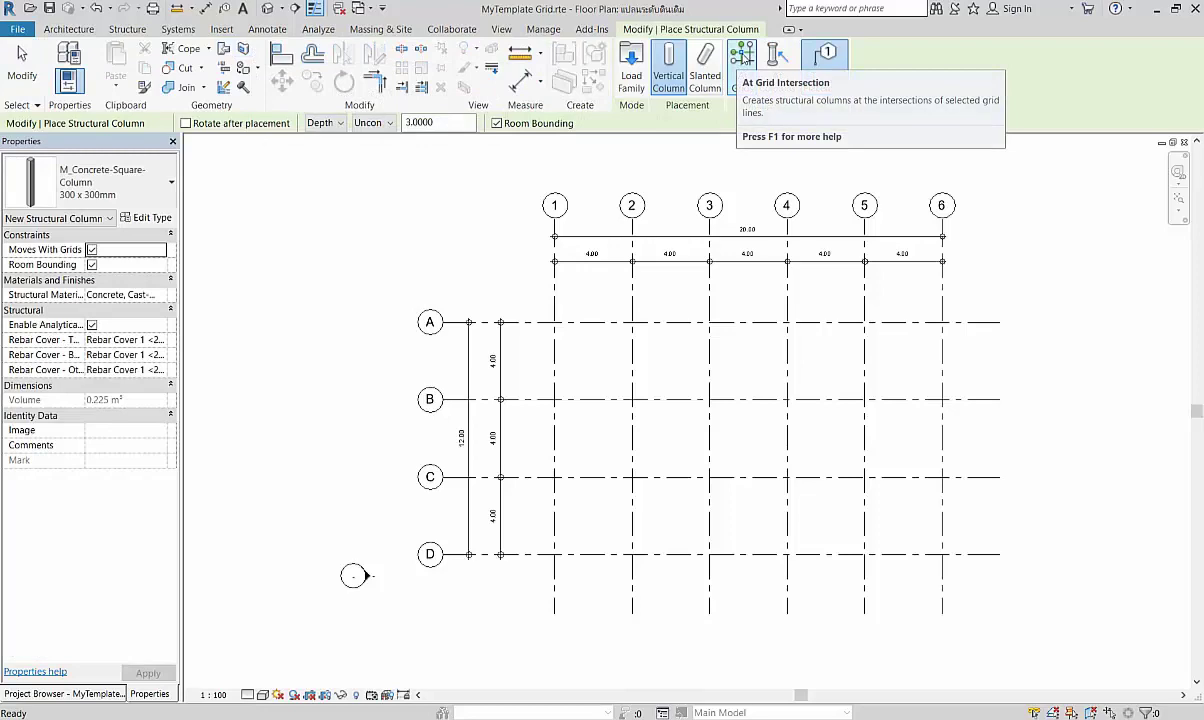
left_click(741, 57)
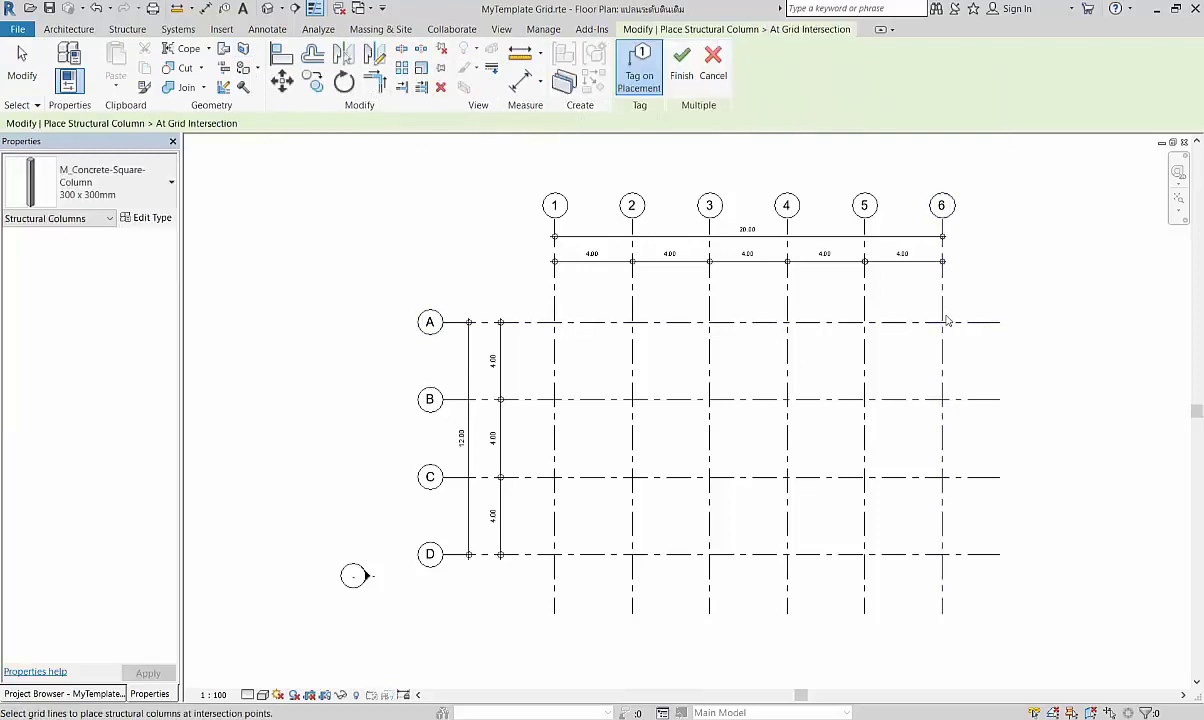
left_click_drag(958, 290, 565, 602)
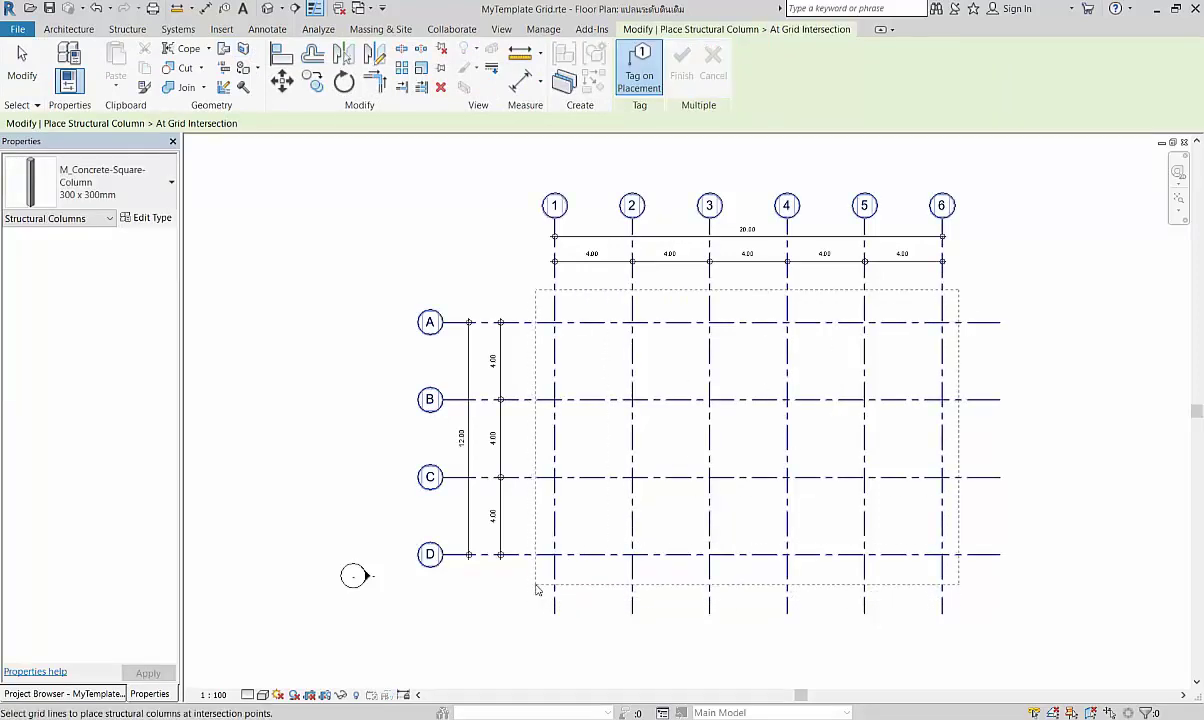
left_click(512, 296)
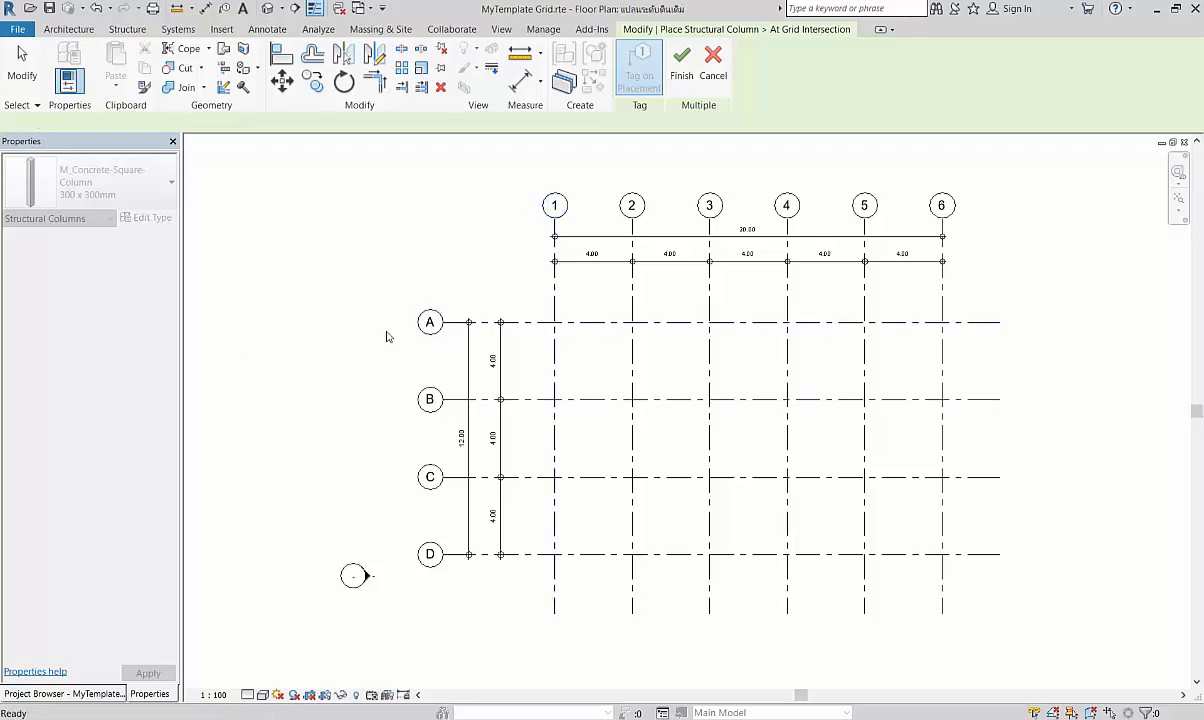
key("Escape")
key("Escape")
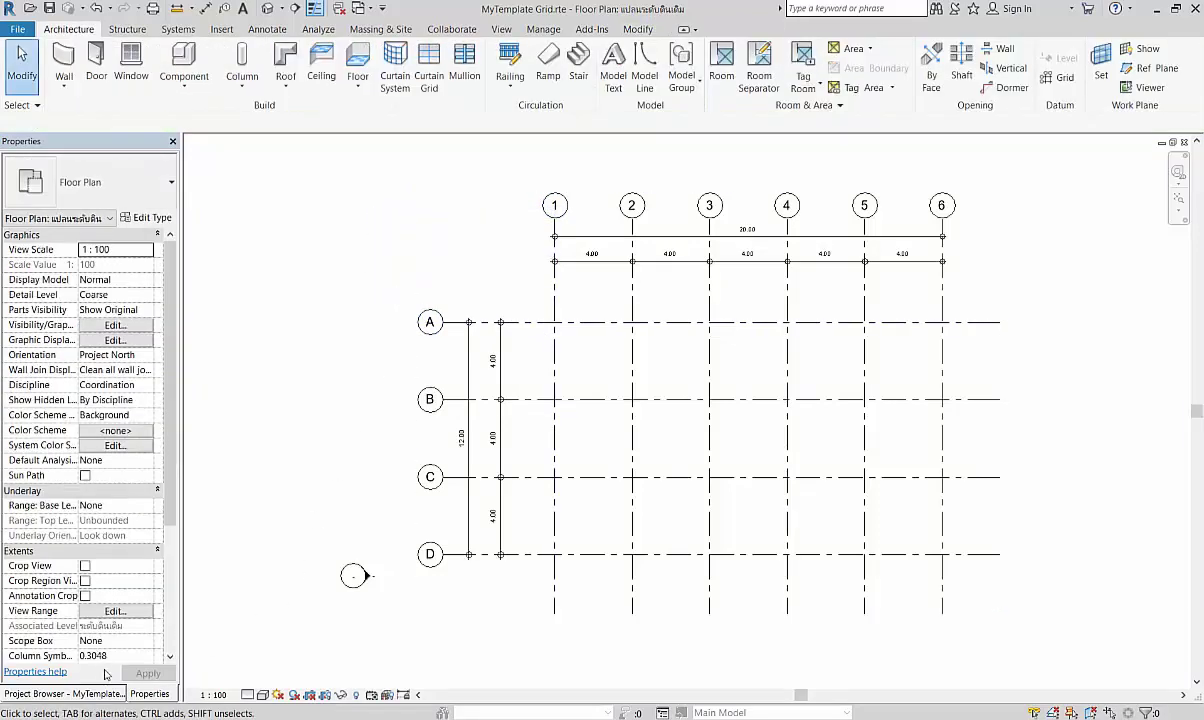
- Leave View Range depth at Unlimited, then switch to the default 3D view of the roof
left_click(108, 611)
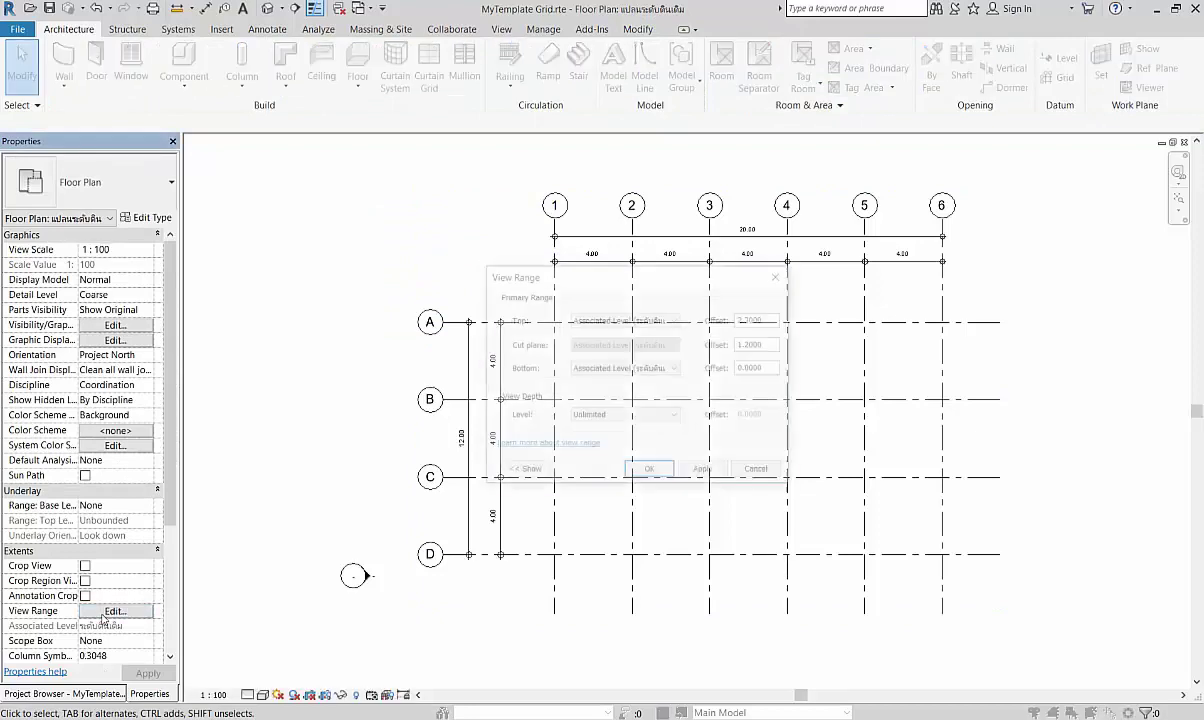
left_click(636, 419)
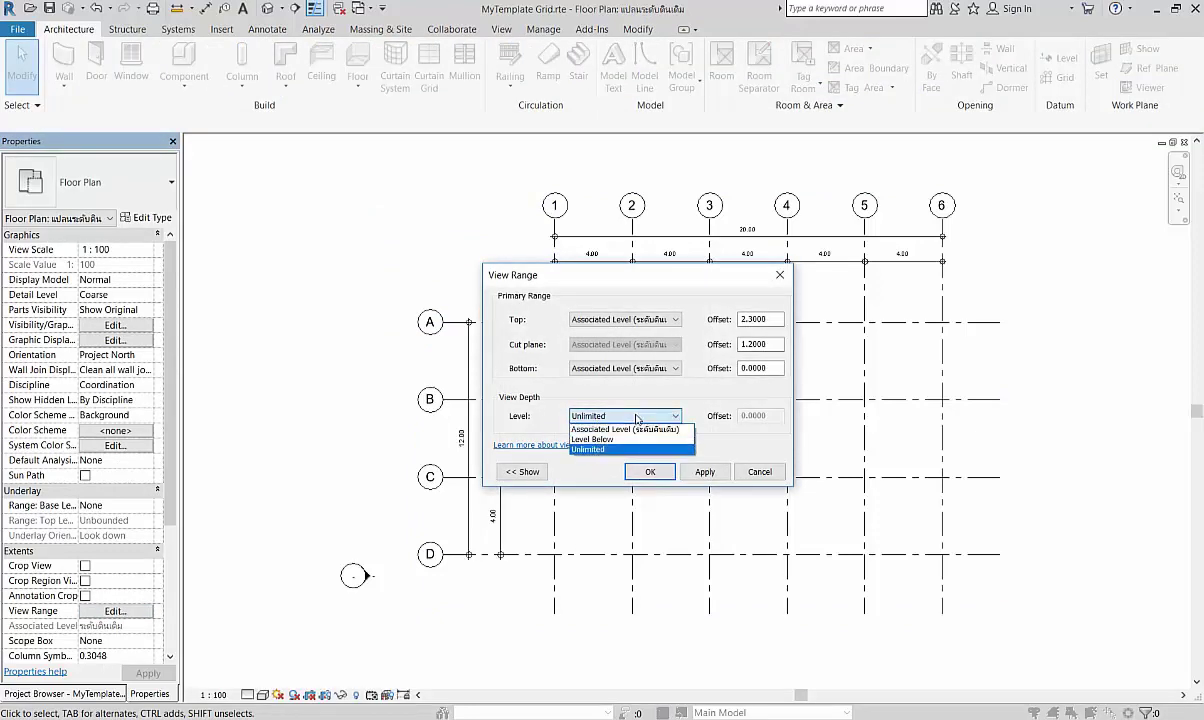
left_click(637, 419)
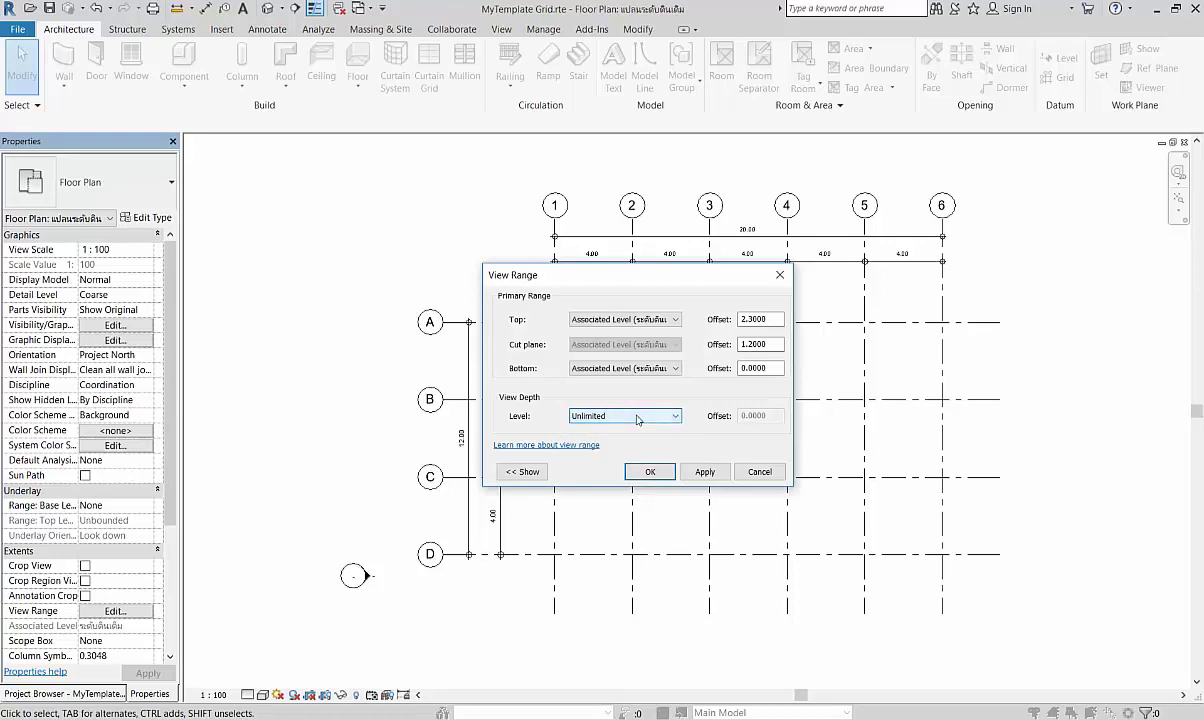
left_click(780, 274)
left_click(266, 8)
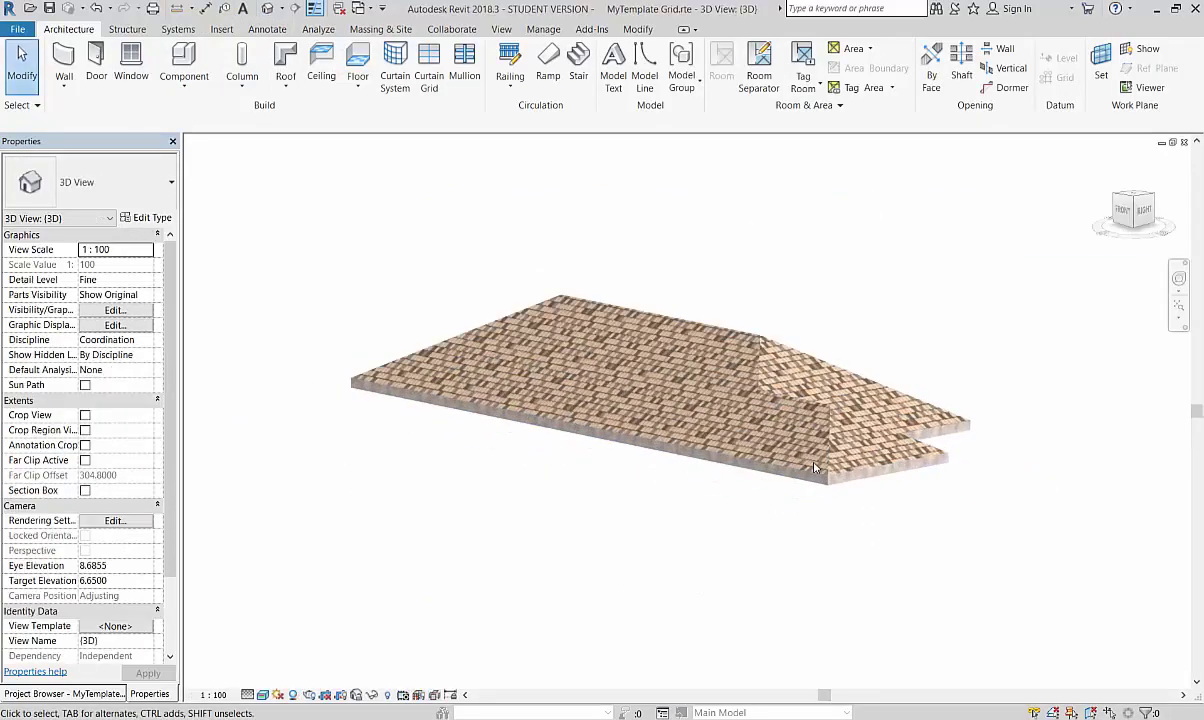
- Zoom out, window-select the shingle roof in the 3D view and delete it
scroll(722, 363, "down", 3)
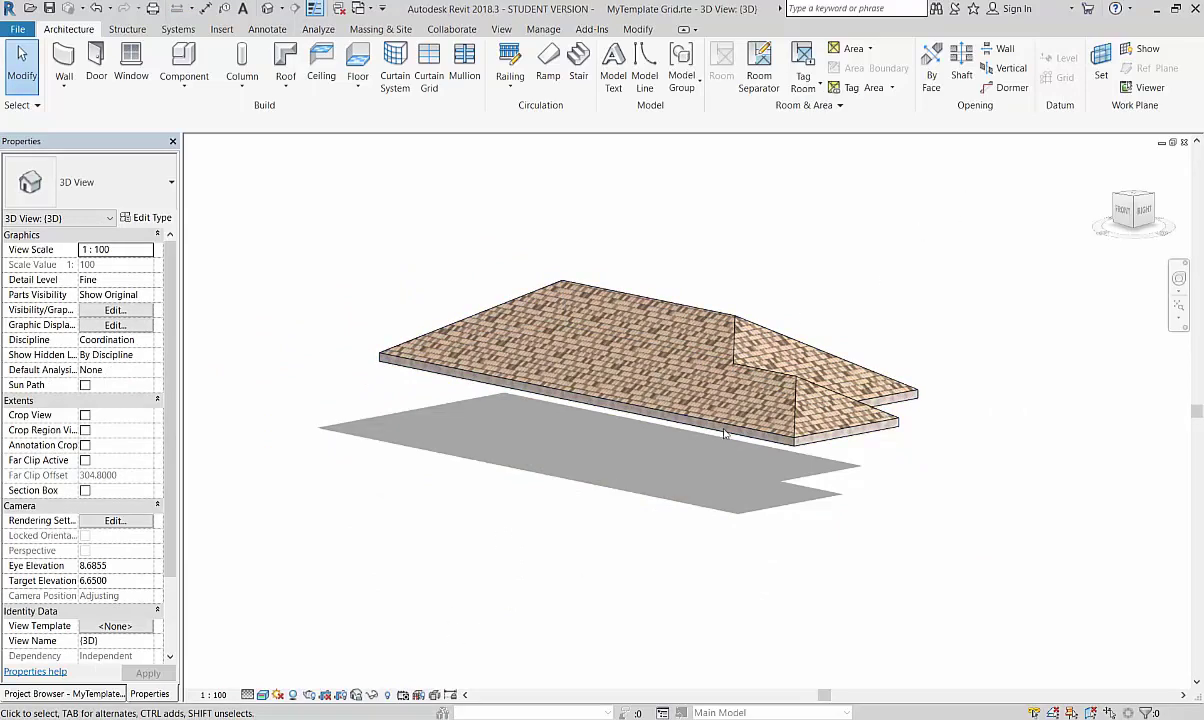
left_click_drag(953, 252, 255, 618)
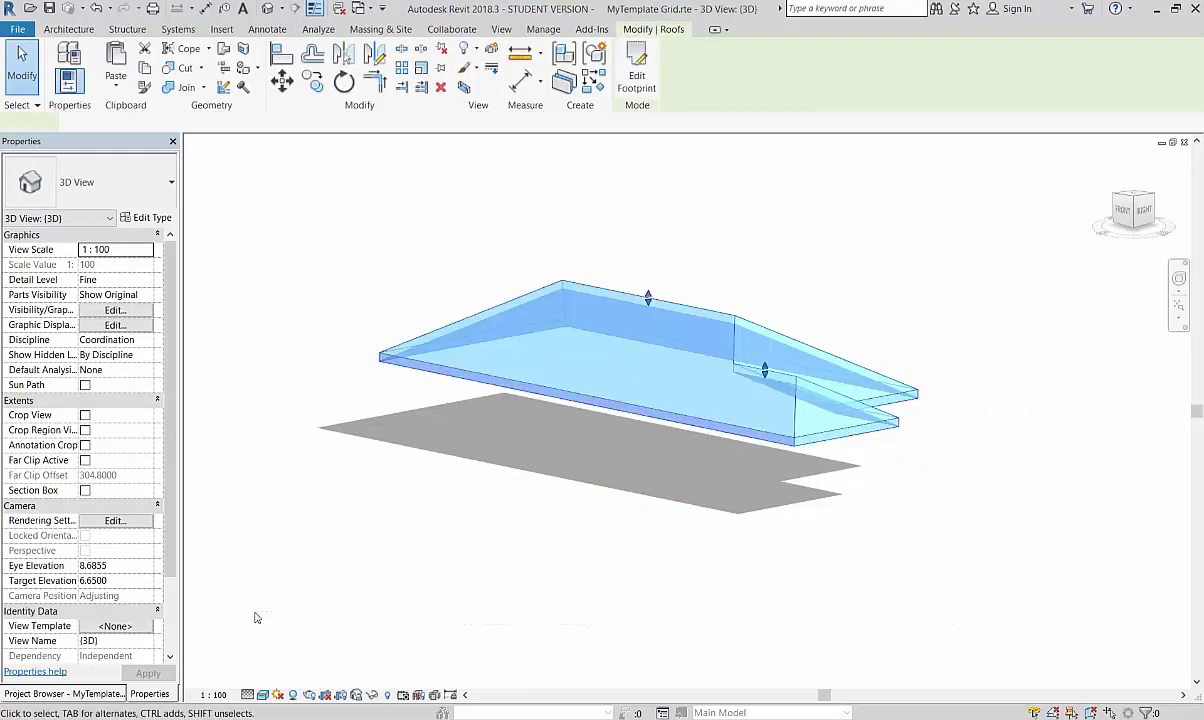
key("Delete")
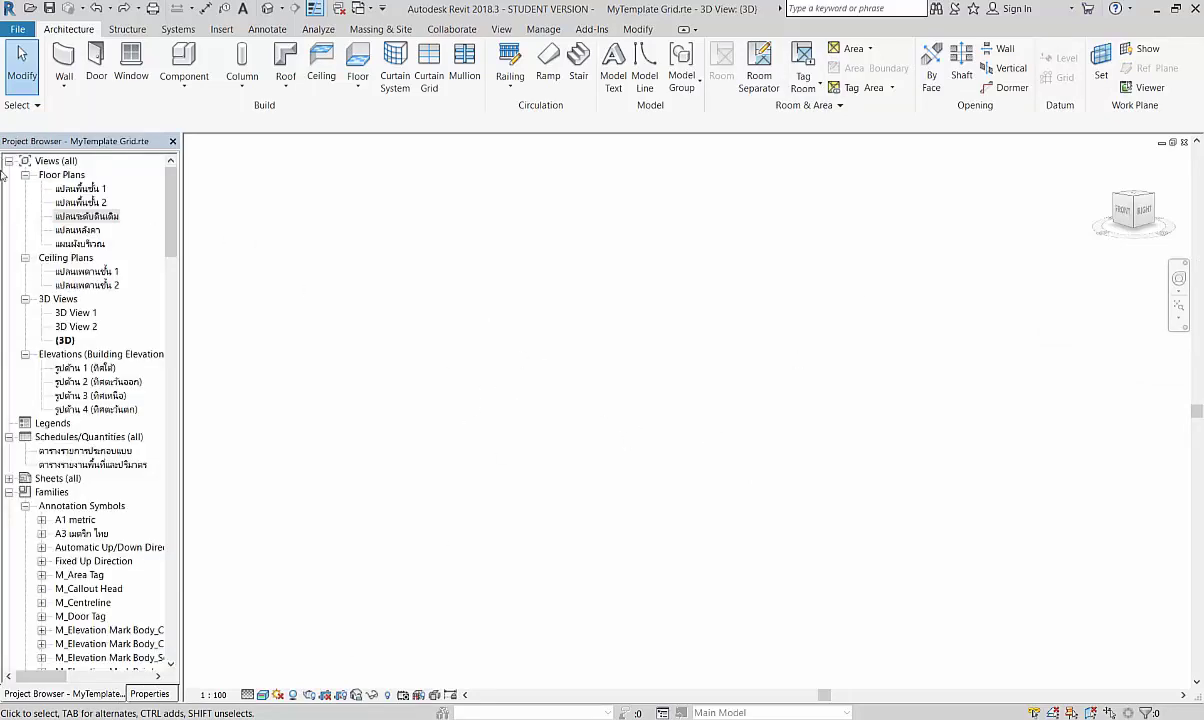
- Open the grid floor plan and start placing structural columns at grid intersections
double_click(85, 217)
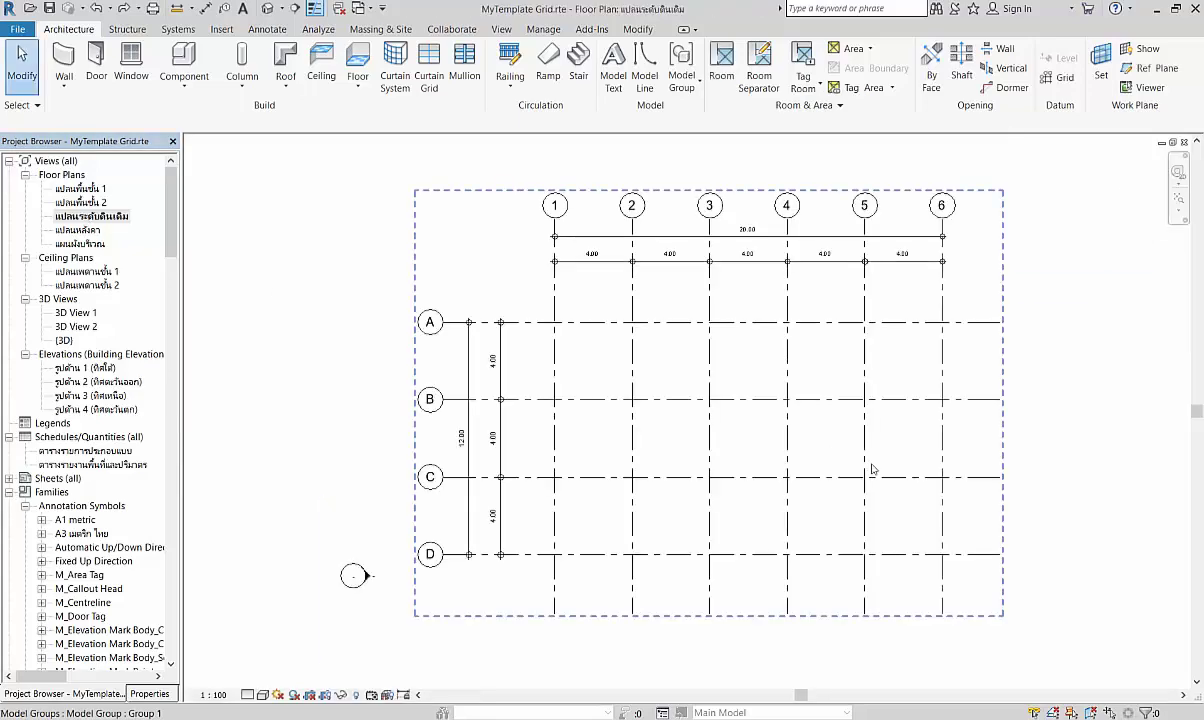
mouse_move(974, 292)
left_mouse_down()
mouse_move(522, 607)
mouse_move(526, 598)
left_mouse_up()
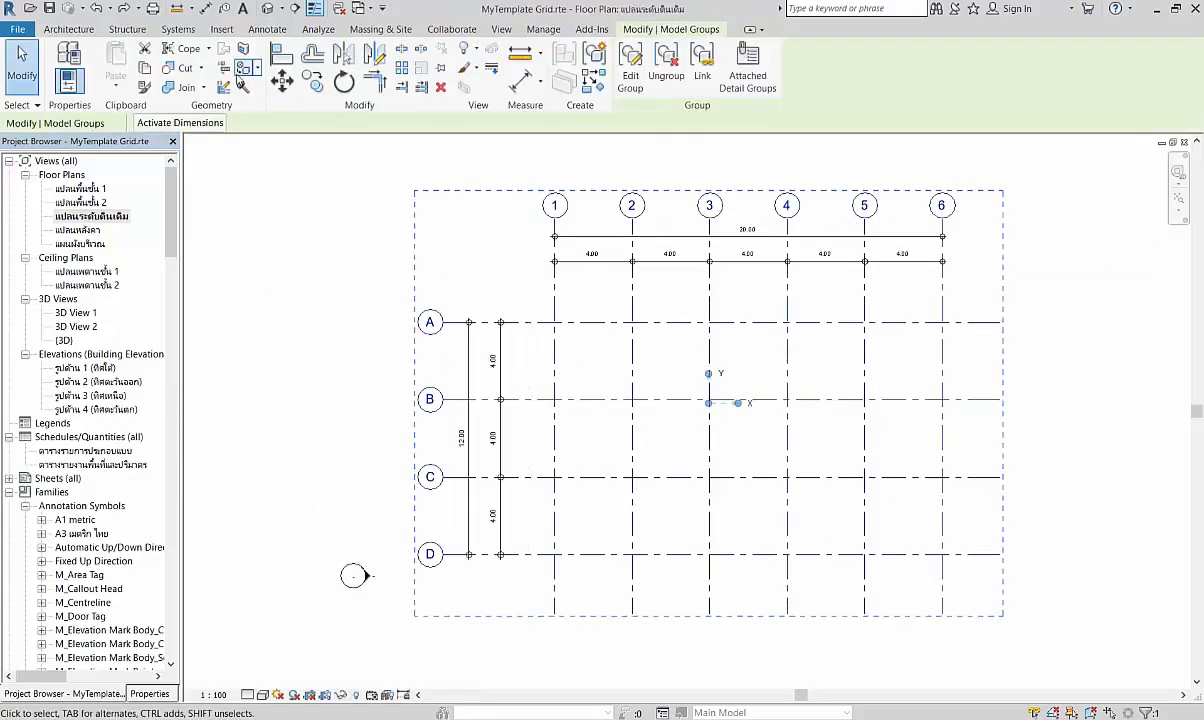
left_click(84, 34)
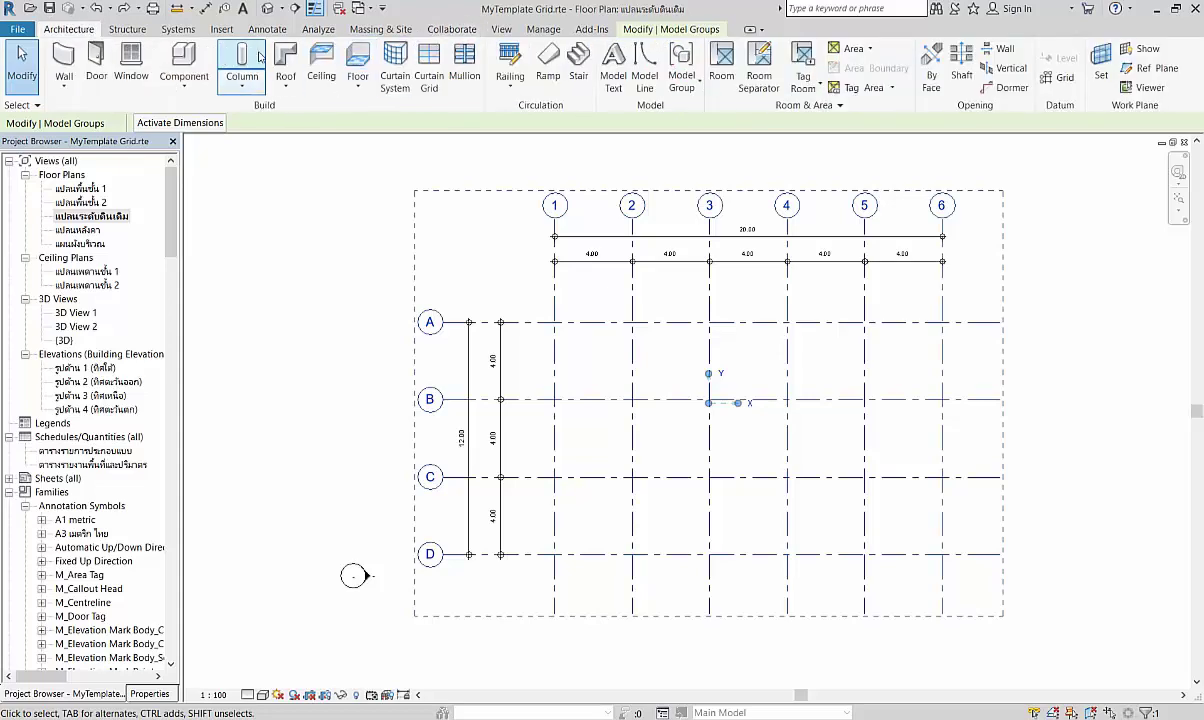
left_click(242, 85)
left_click(300, 102)
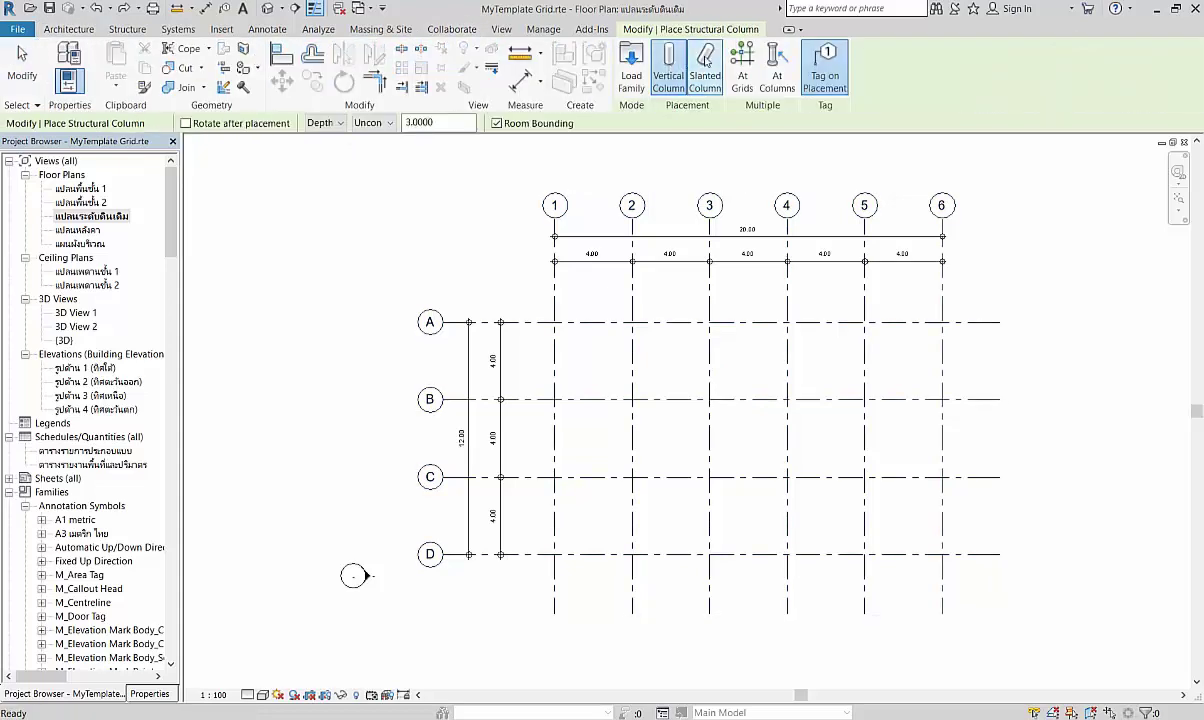
left_click(742, 70)
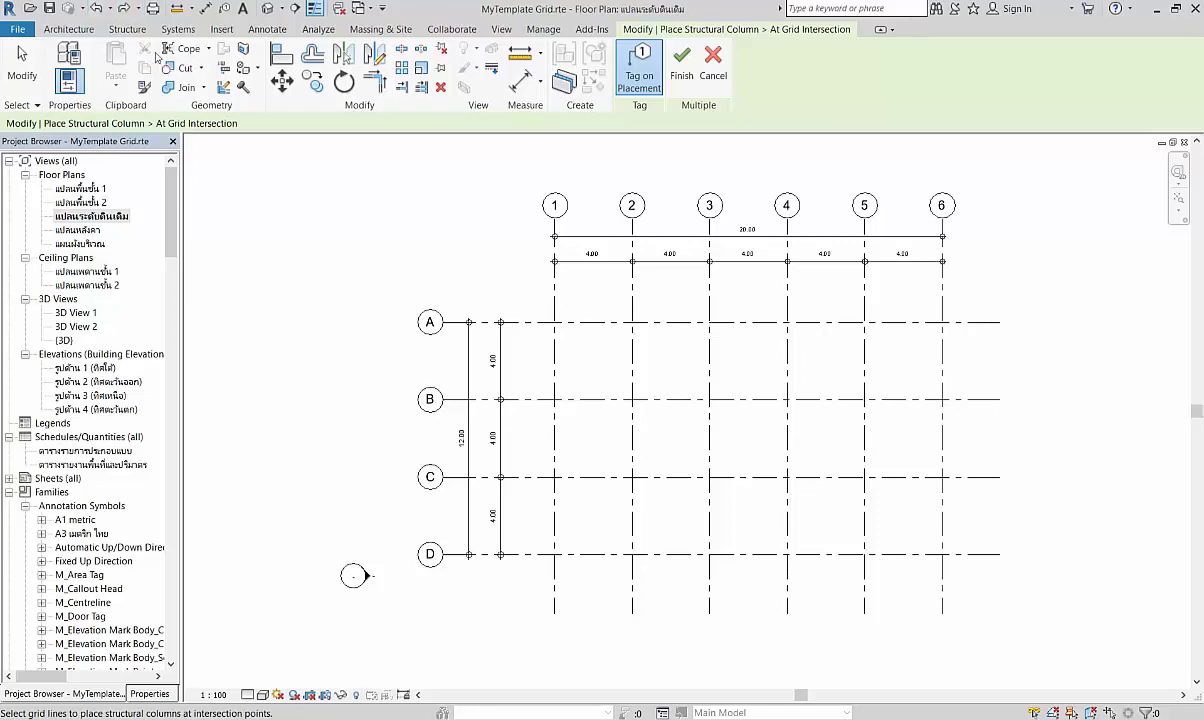
- Place 300 x 300mm structural columns at all 24 A–D / 1–6 grid intersections and view them in 3D
left_click(72, 29)
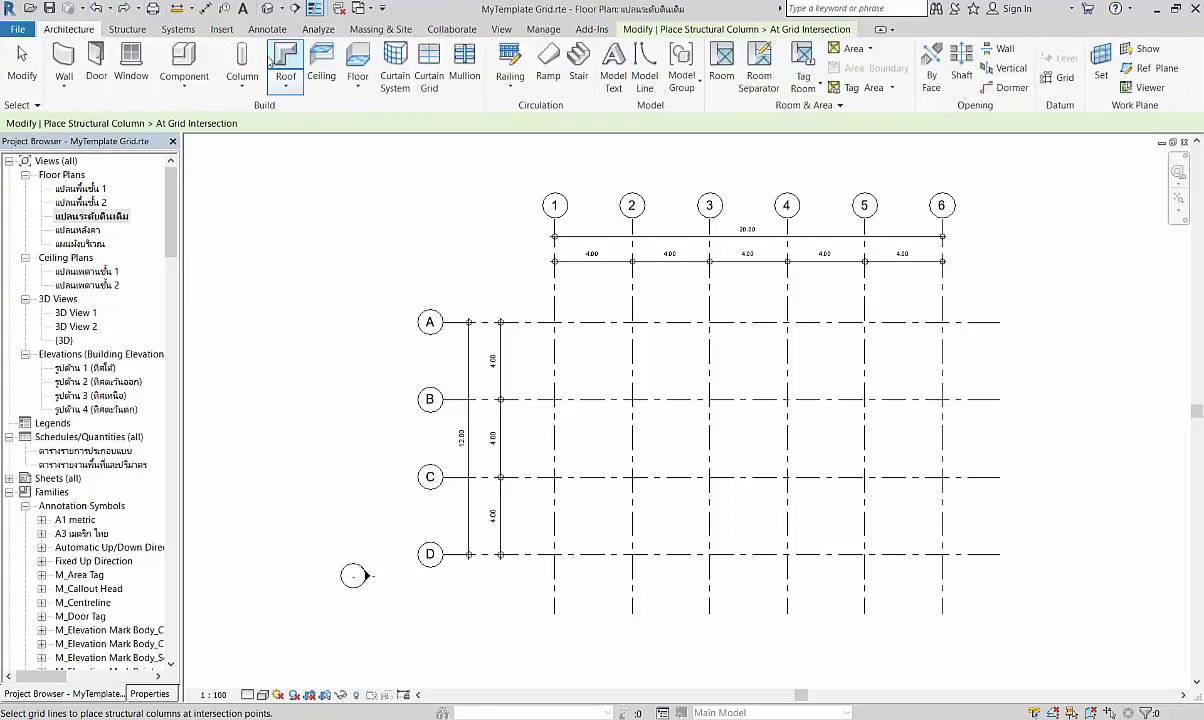
left_click(242, 80)
left_click(258, 111)
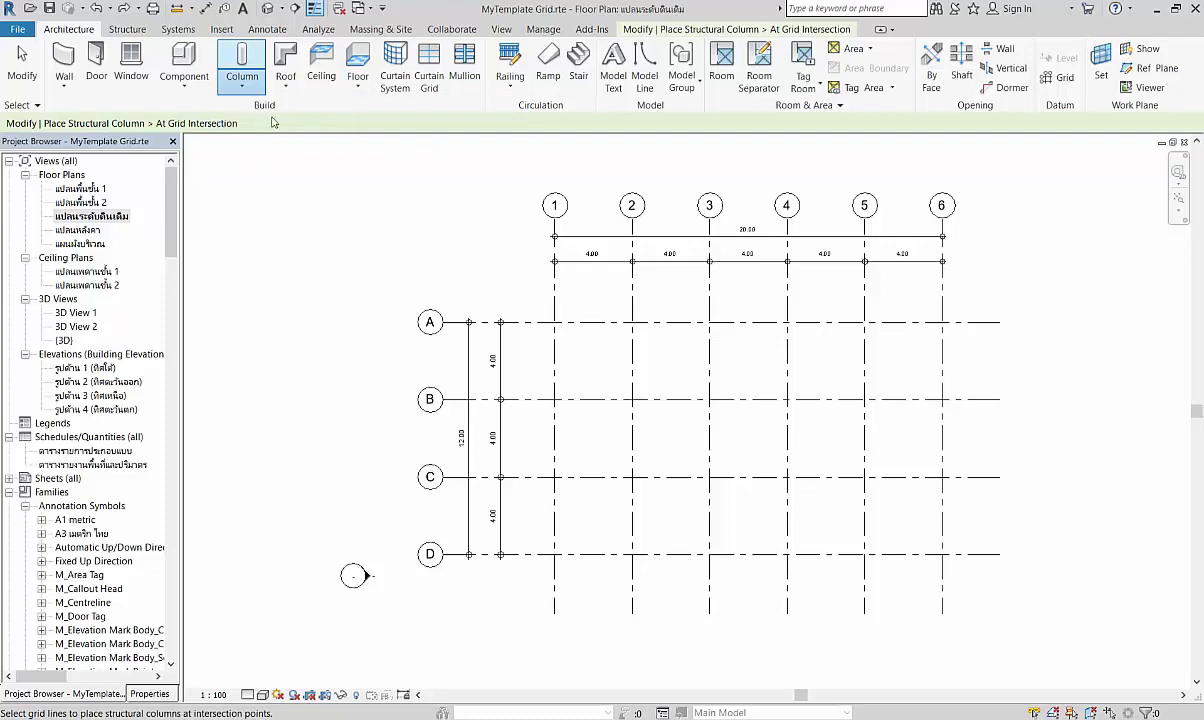
left_click(752, 62)
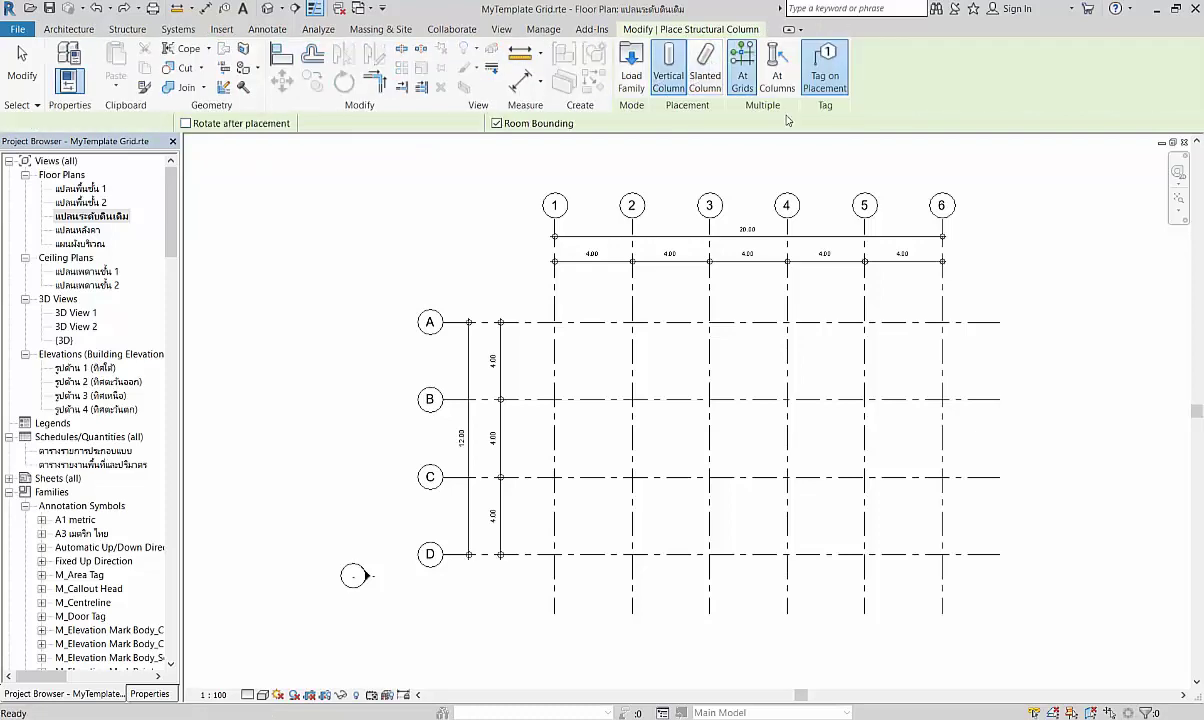
left_click_drag(968, 303, 538, 575)
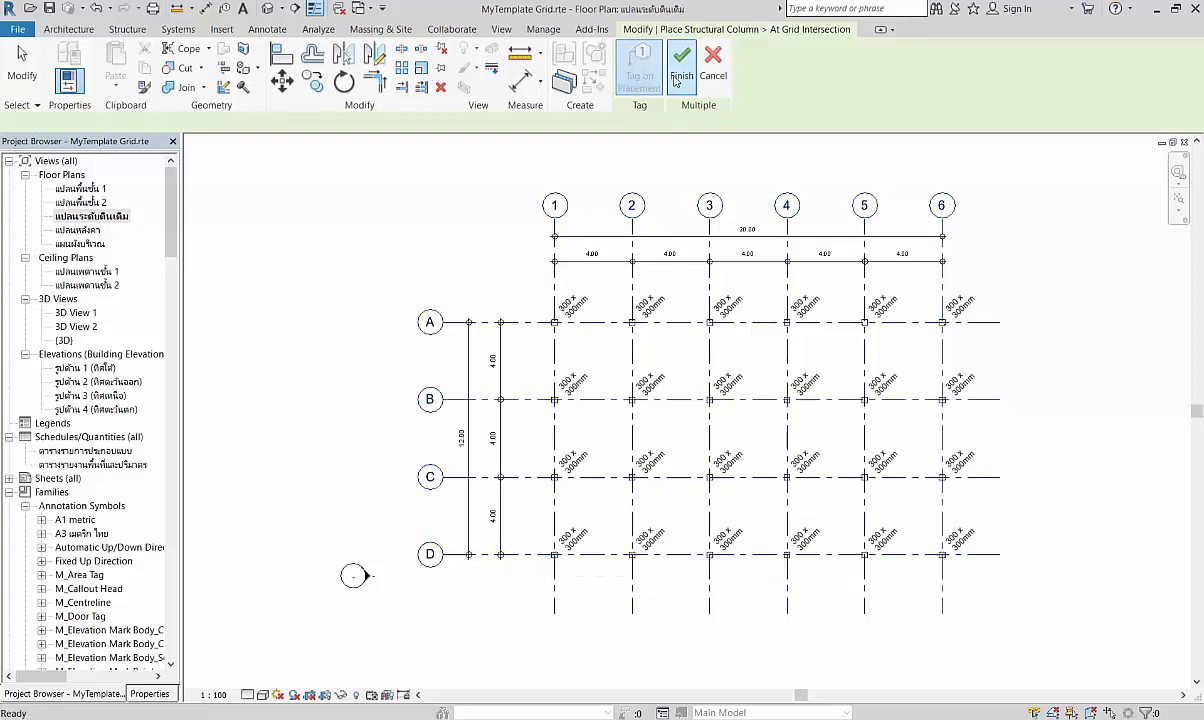
left_click(679, 80)
key("Escape")
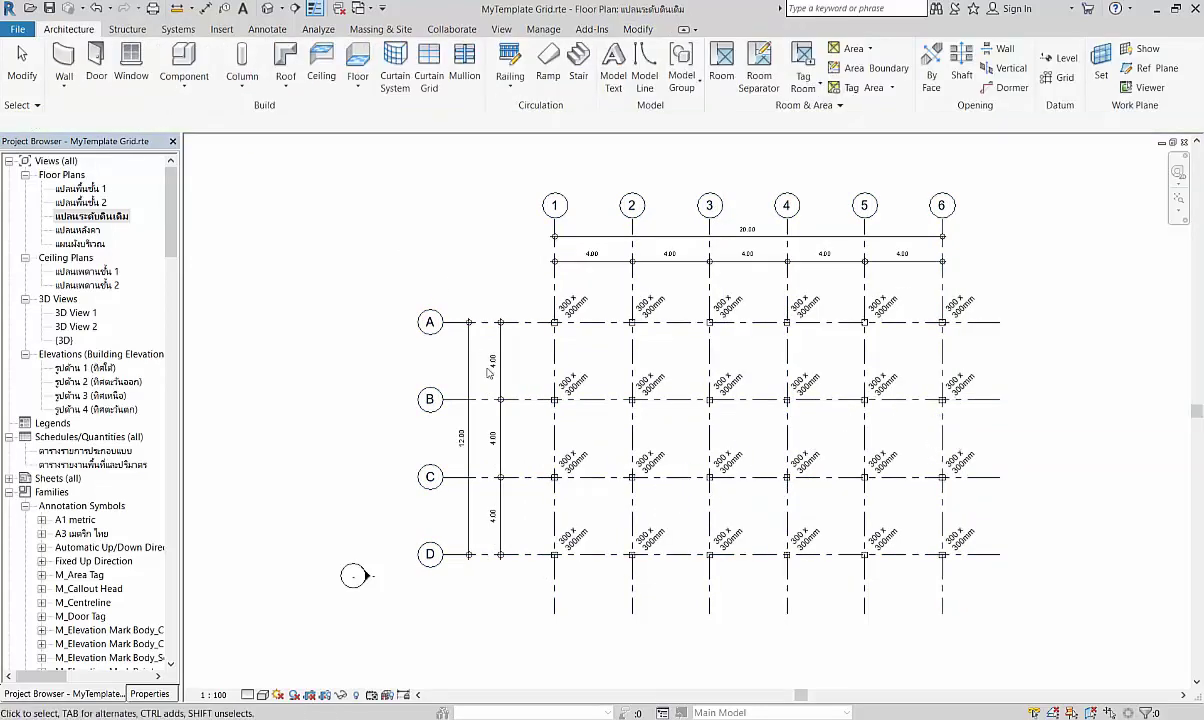
left_click(267, 8)
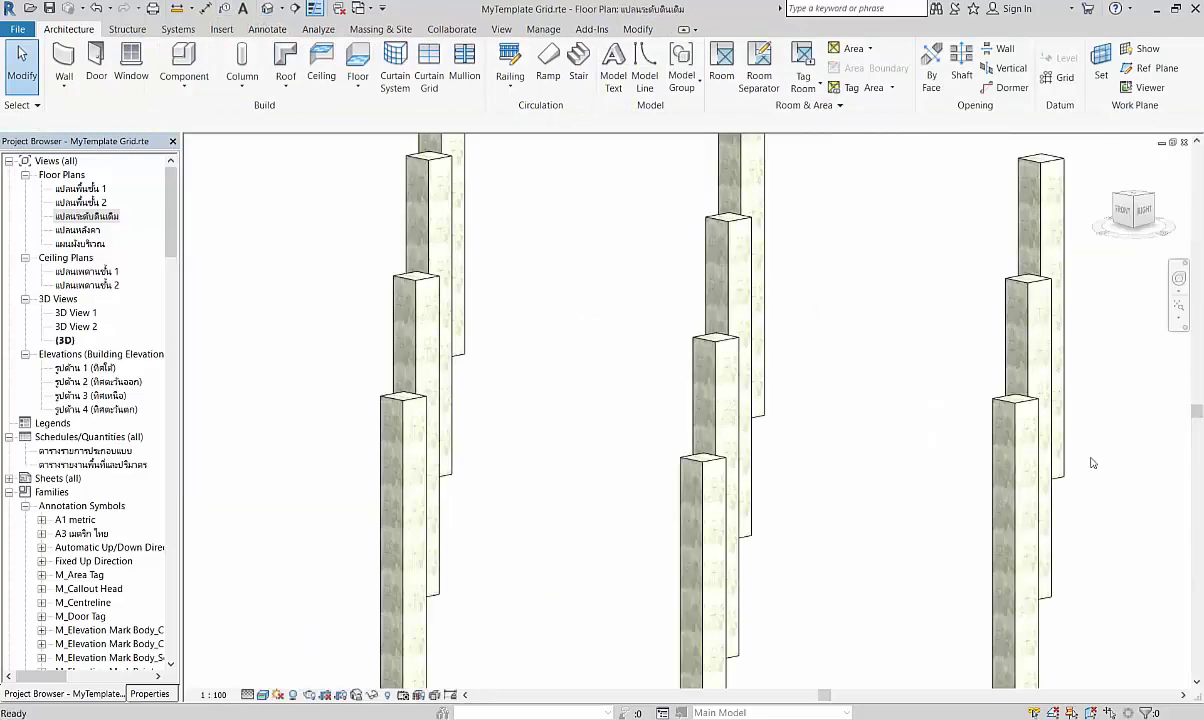
- Zoom out and orbit the 3D view to inspect the 4 x 6 array of columns
scroll(736, 426, "down", 3)
scroll(722, 400, "down", 2)
scroll(720, 385, "down", 2)
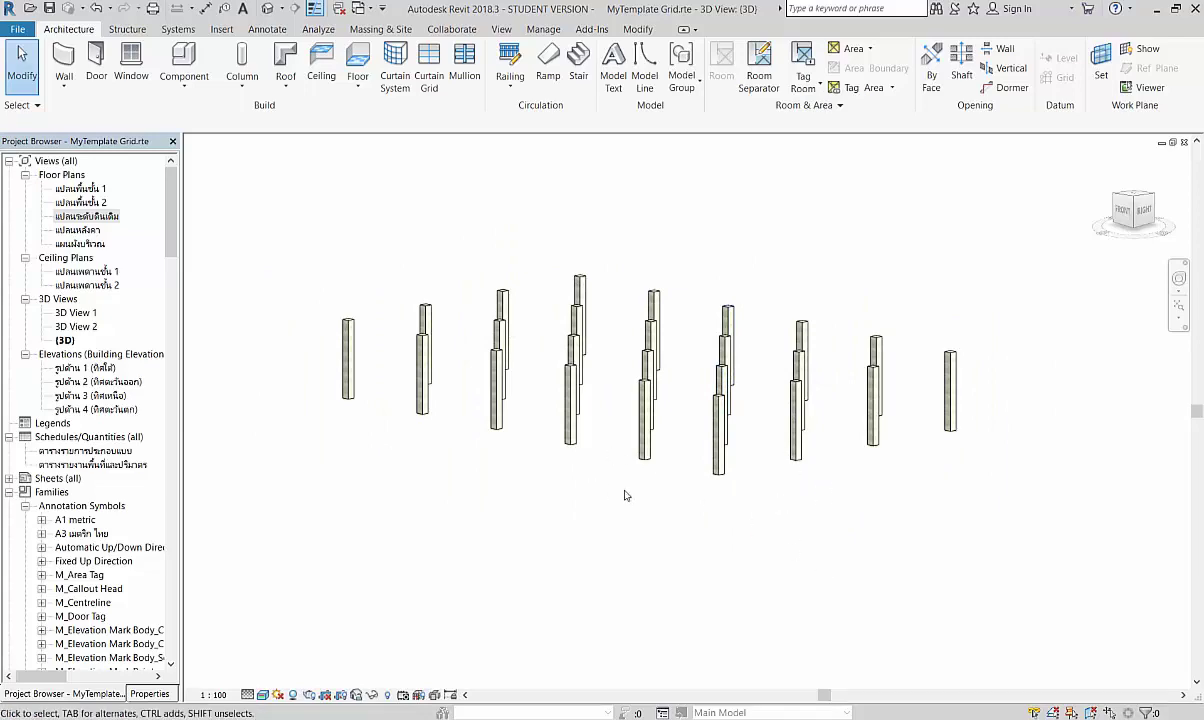
mouse_move(665, 536)
middle_mouse_down("shift")
mouse_move(669, 524)
mouse_move(693, 562)
middle_mouse_up("shift")
mouse_move(881, 575)
middle_mouse_down("shift")
mouse_move(895, 529)
mouse_move(782, 615)
mouse_move(572, 641)
mouse_move(486, 677)
mouse_move(400, 293)
mouse_move(382, 314)
mouse_move(621, 336)
middle_mouse_up("shift")
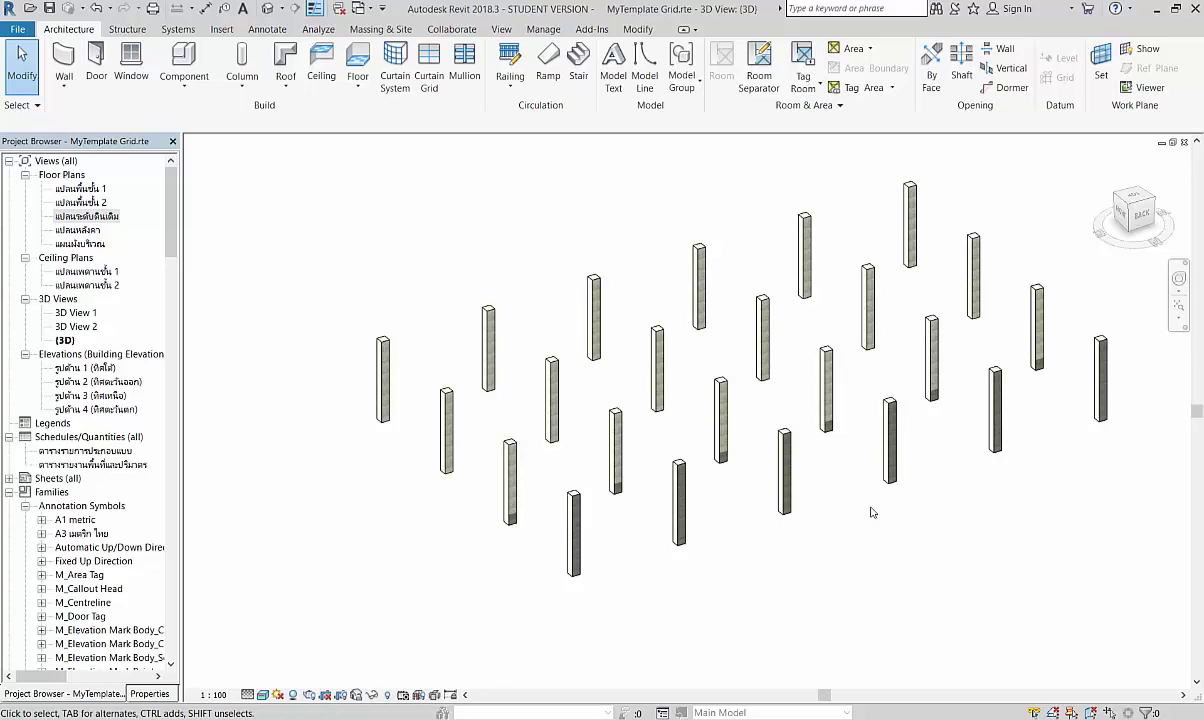
- In the floor plan, hide column tags by category via the A-3 tag, then zoom in
double_click(99, 218)
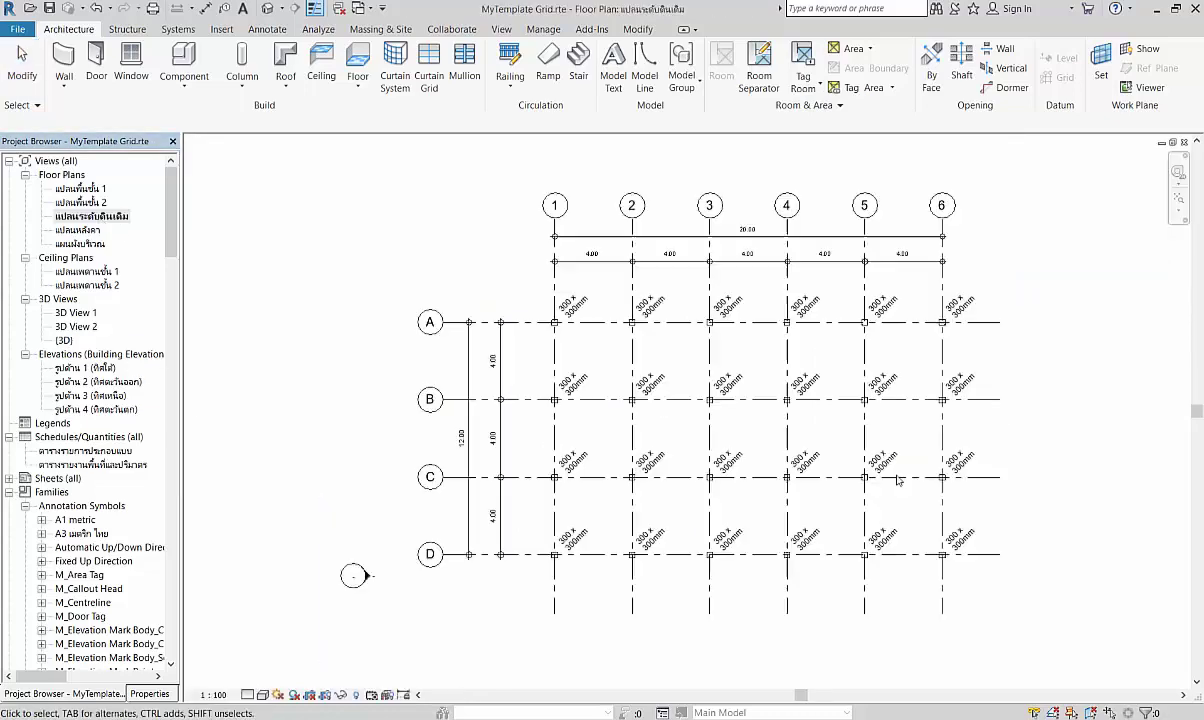
right_click(733, 301)
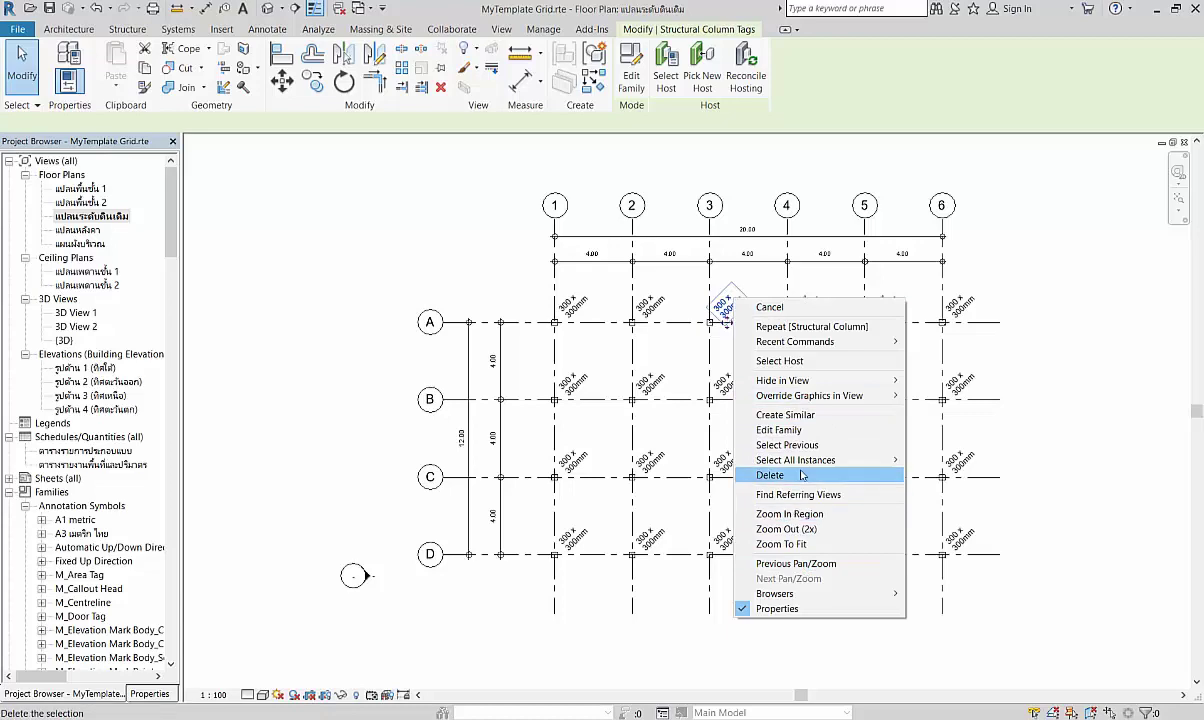
mouse_move(782, 380)
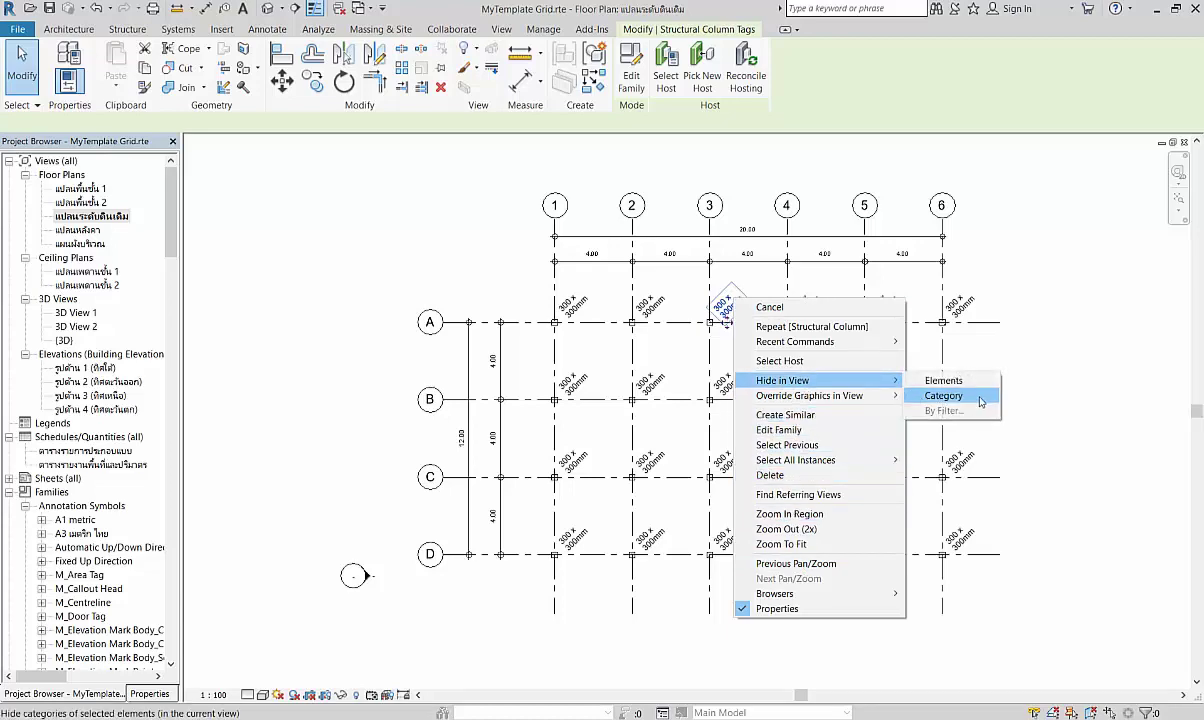
left_click(980, 401)
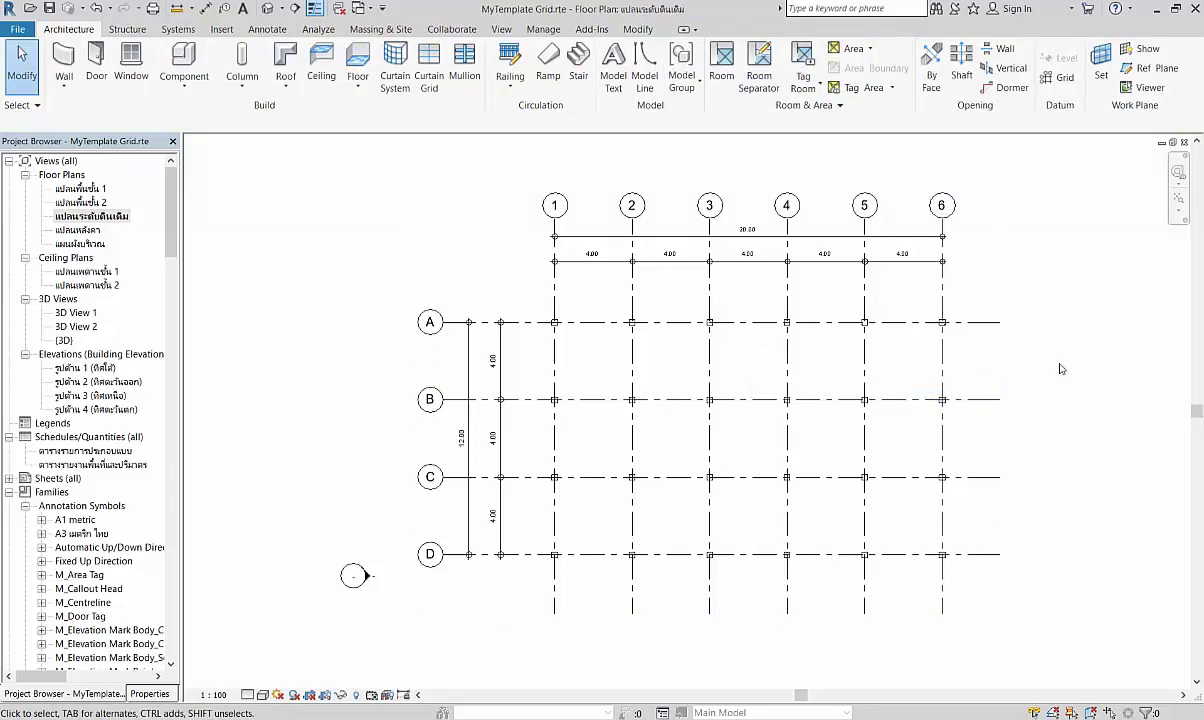
scroll(1061, 369, "up", 1)
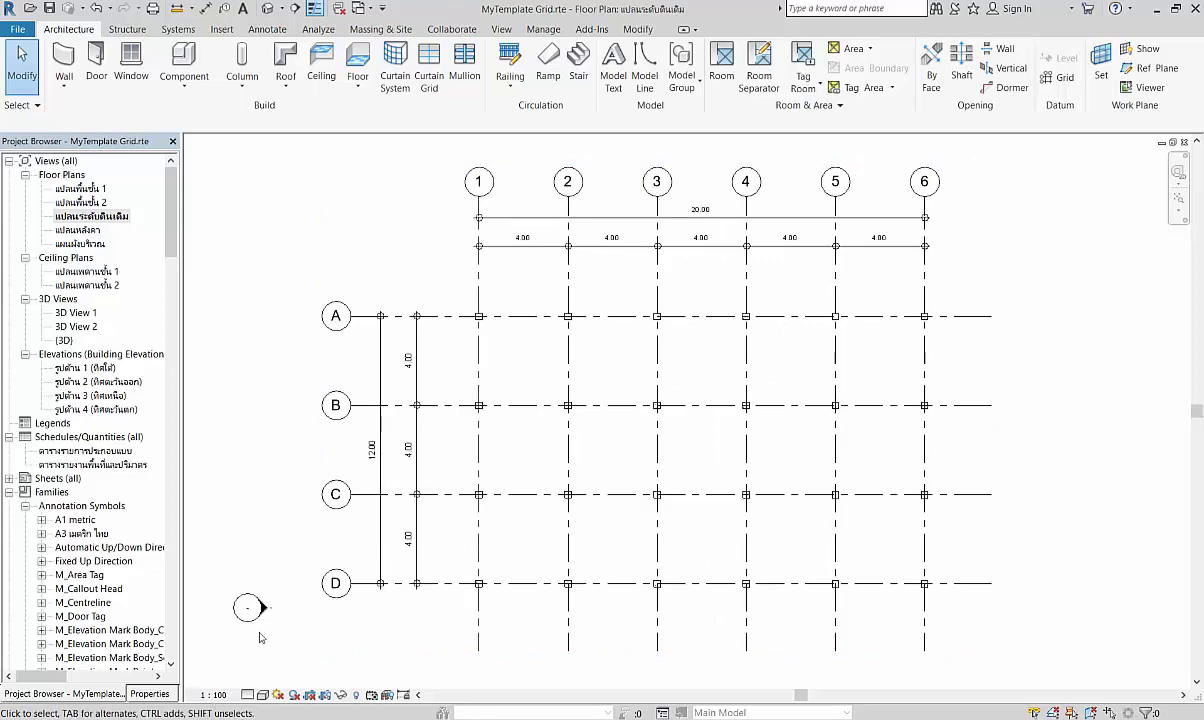
- In the plan's properties, set View Range depth to Associated Level and apply it
left_click(148, 694)
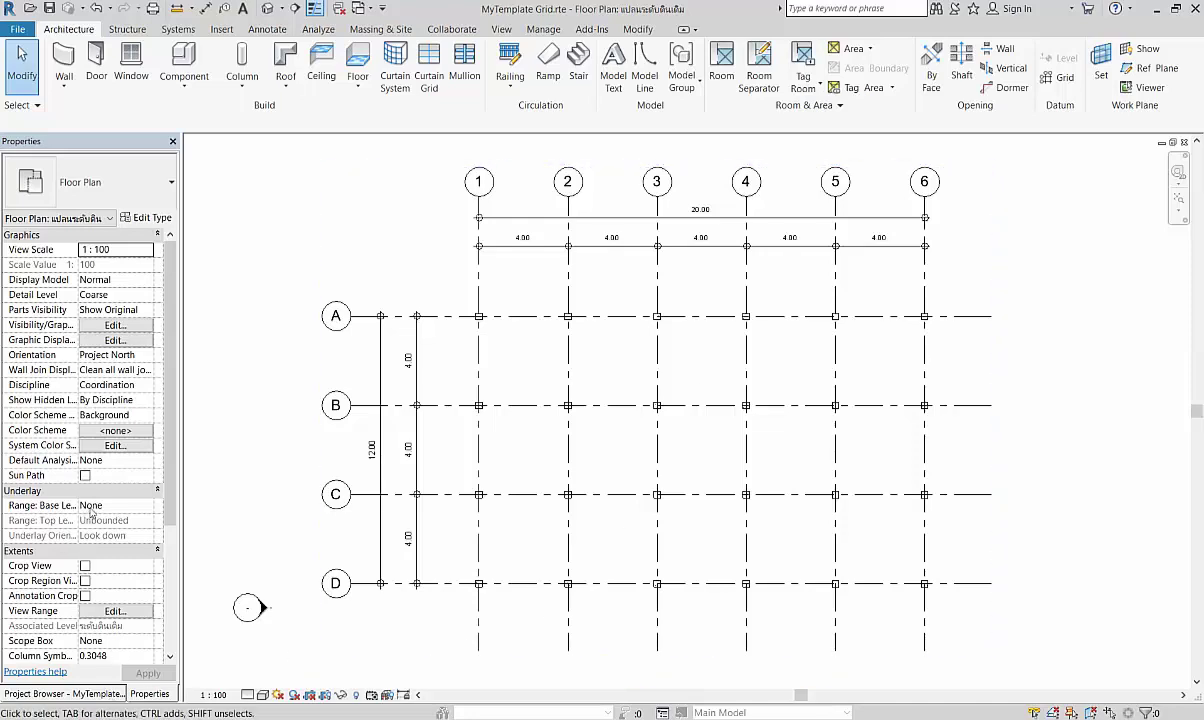
scroll(110, 462, "down", 2)
scroll(110, 545, "down", 1)
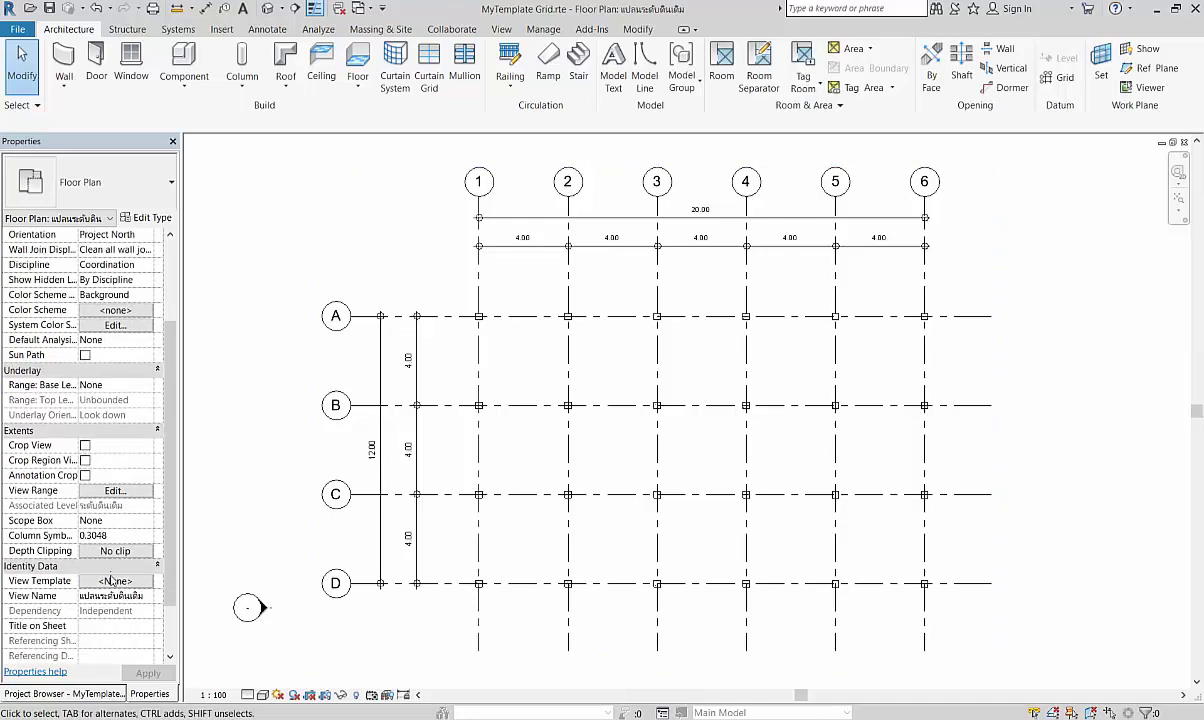
left_click(115, 490)
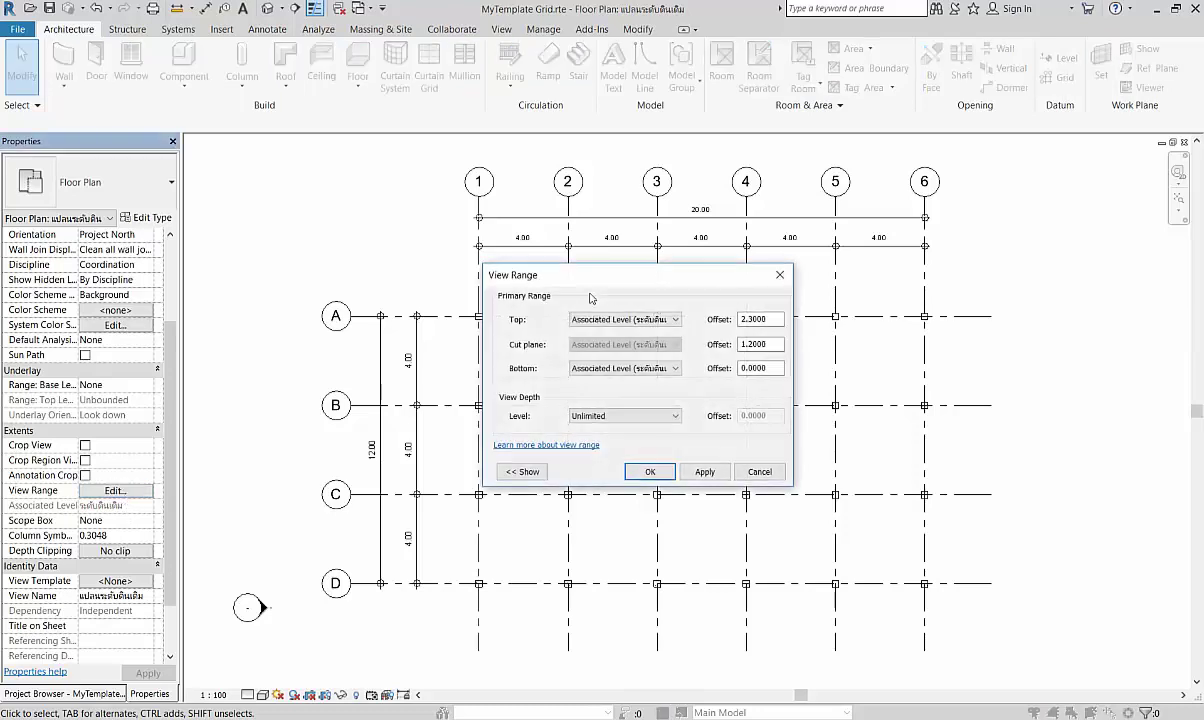
left_click(670, 416)
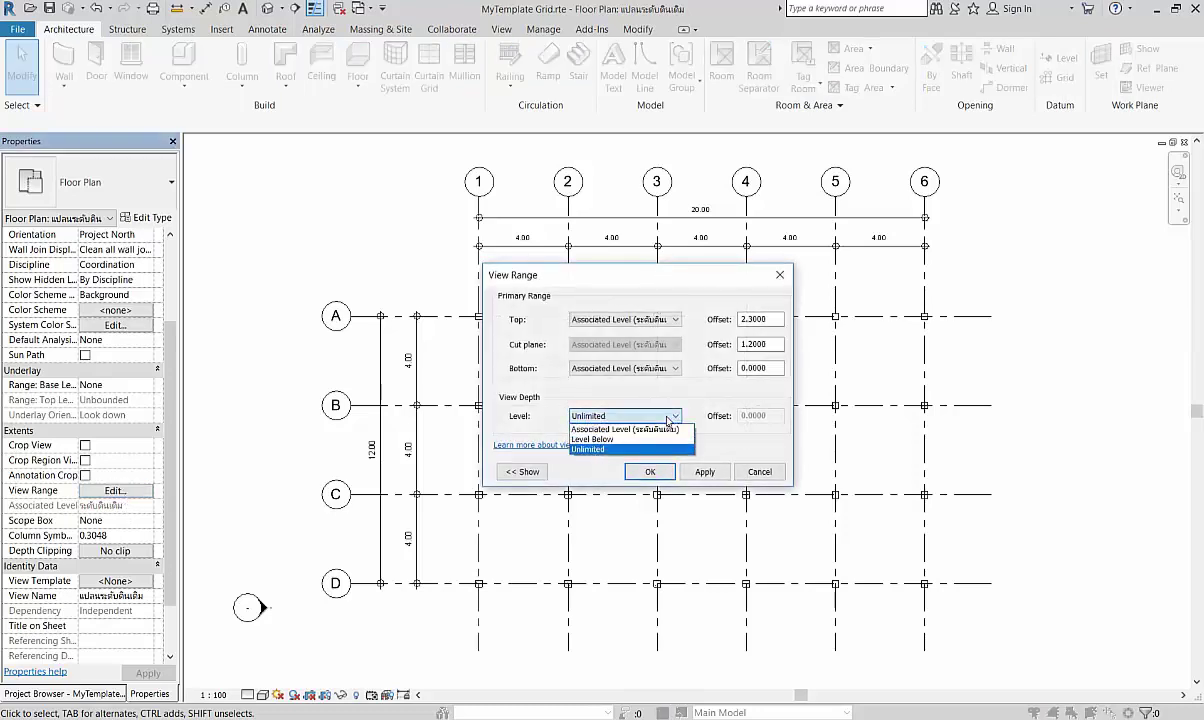
left_click(612, 429)
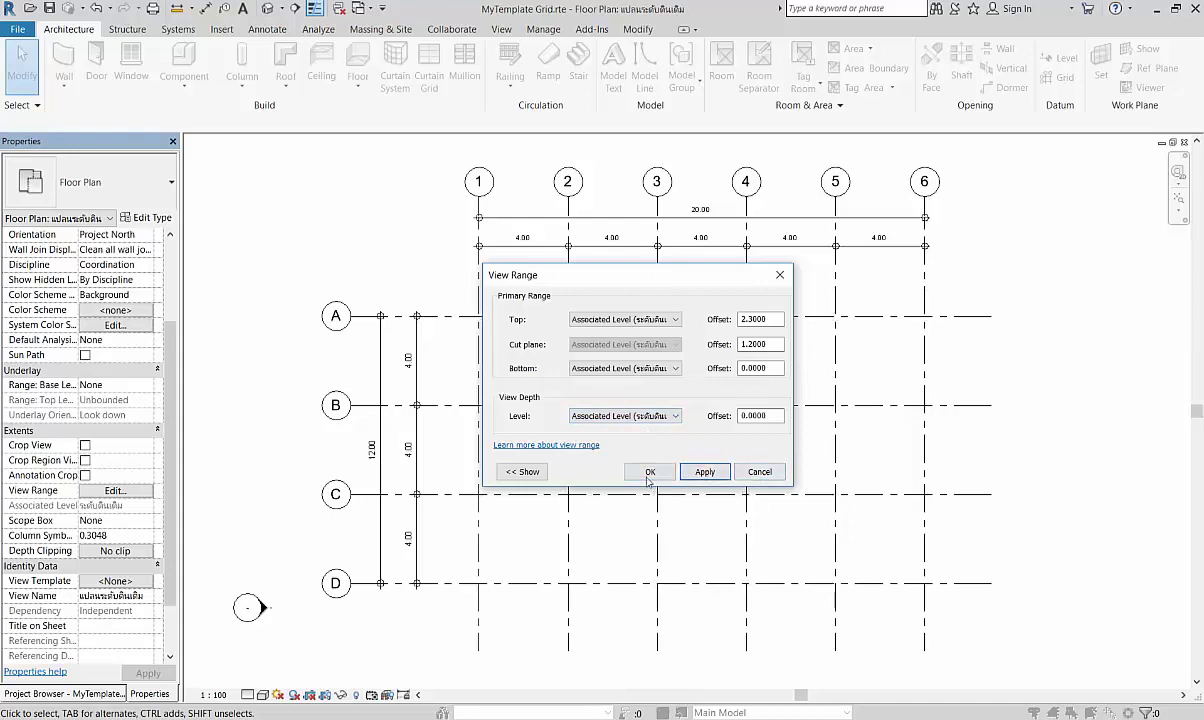
left_click(650, 472)
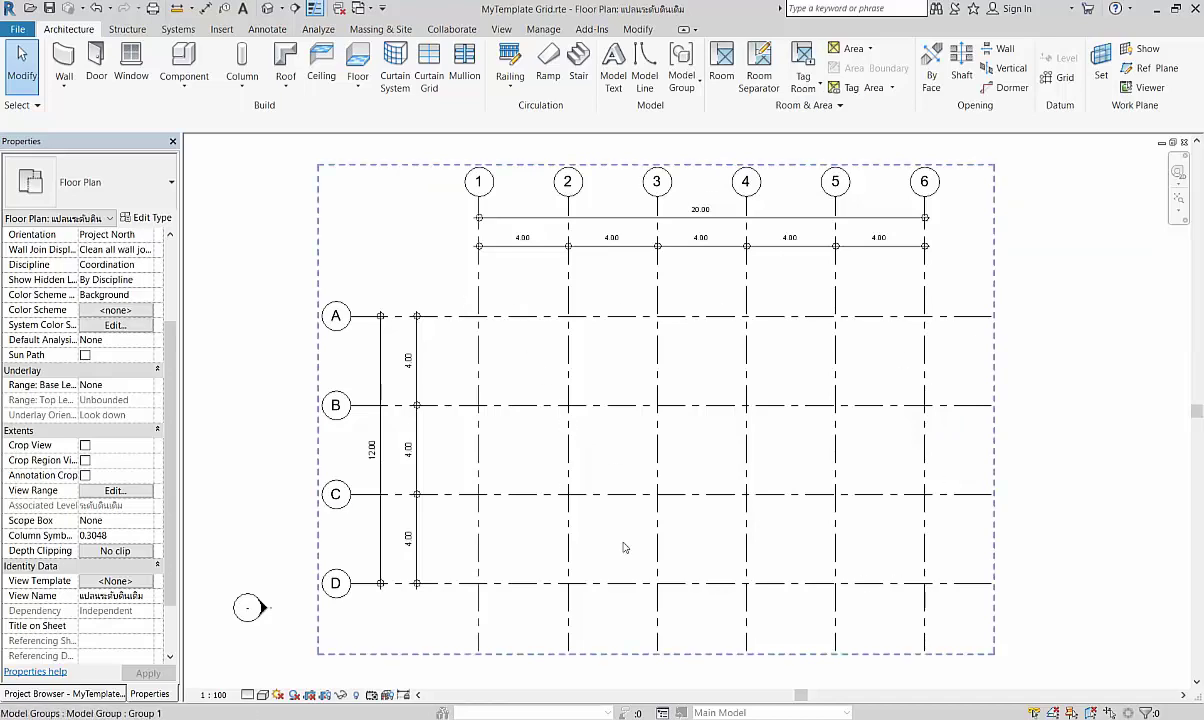
- Reset the View Range depth back to Unlimited, keeping top 2.3, cut 1.2, bottom 0
left_click(115, 490)
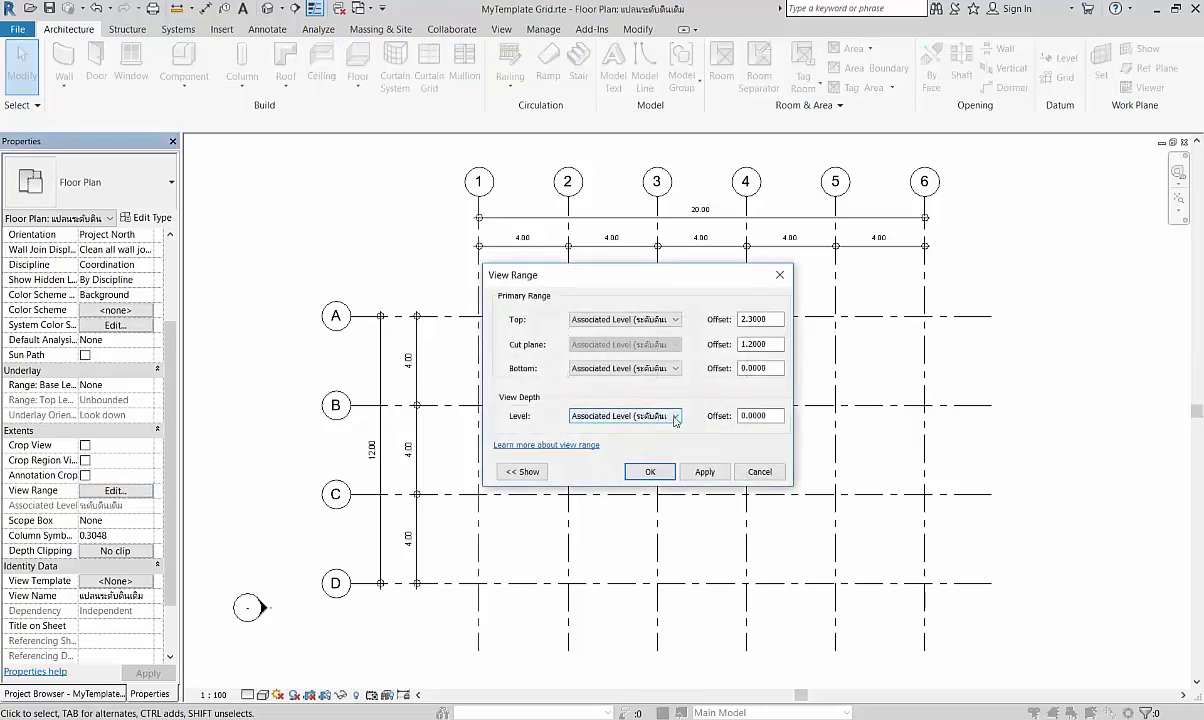
left_click(675, 418)
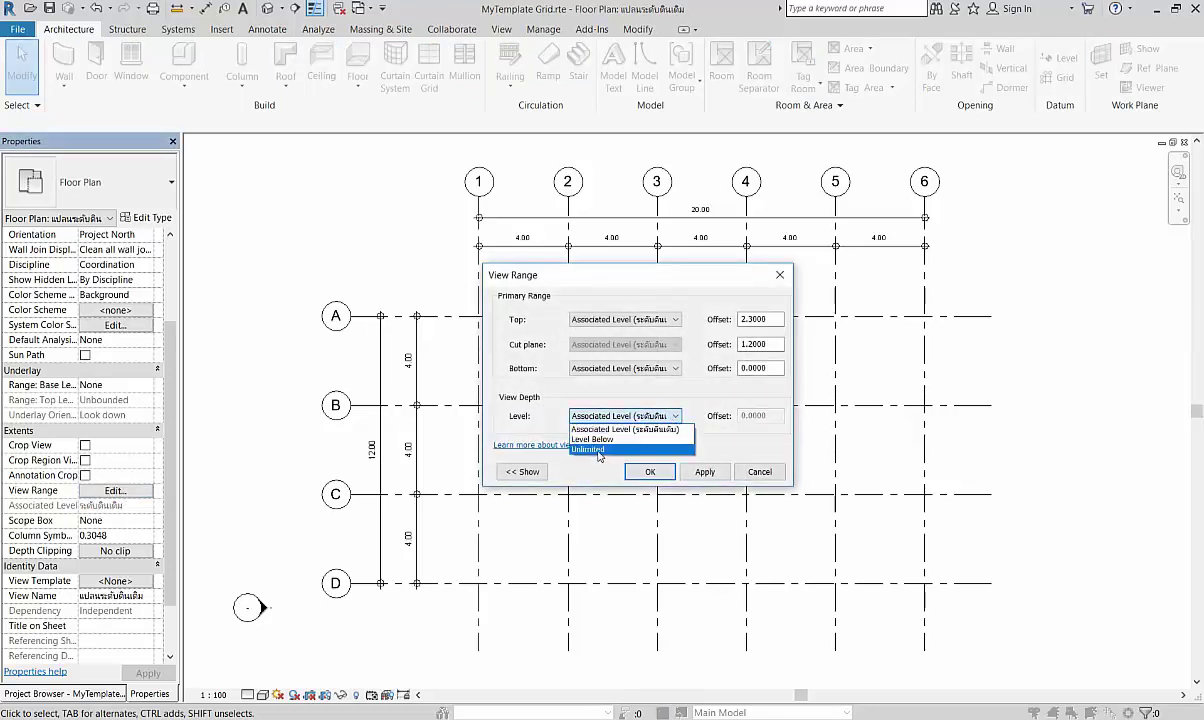
left_click(599, 450)
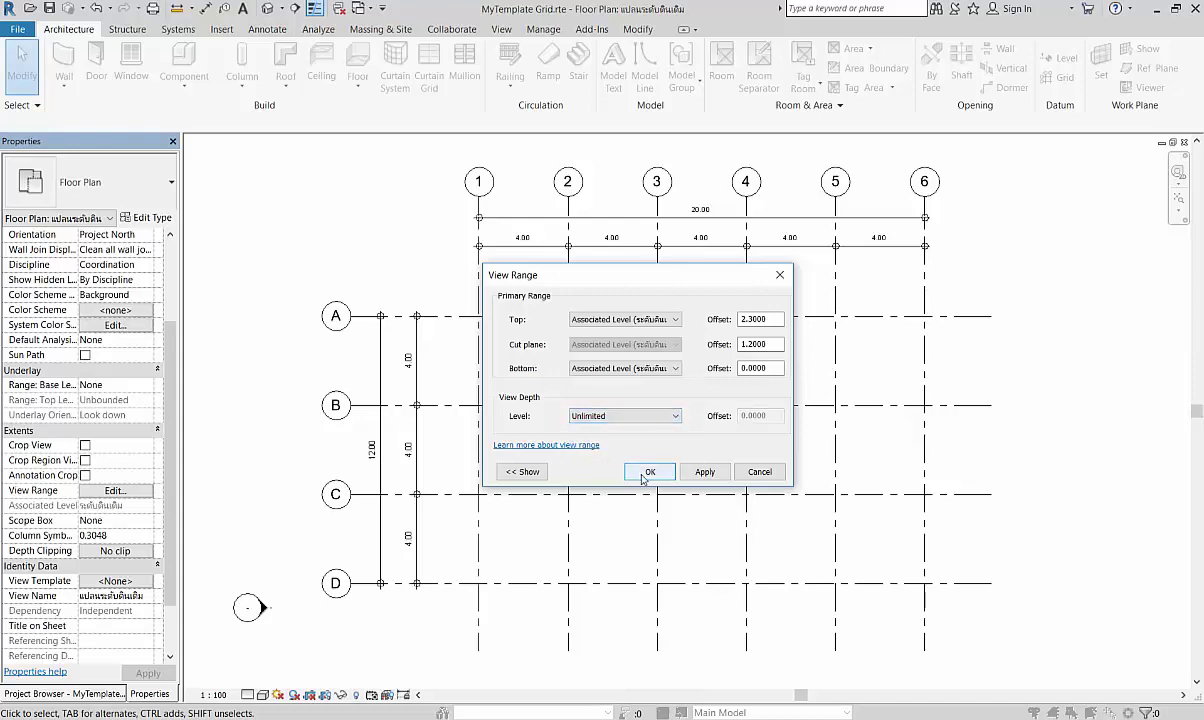
left_click(647, 472)
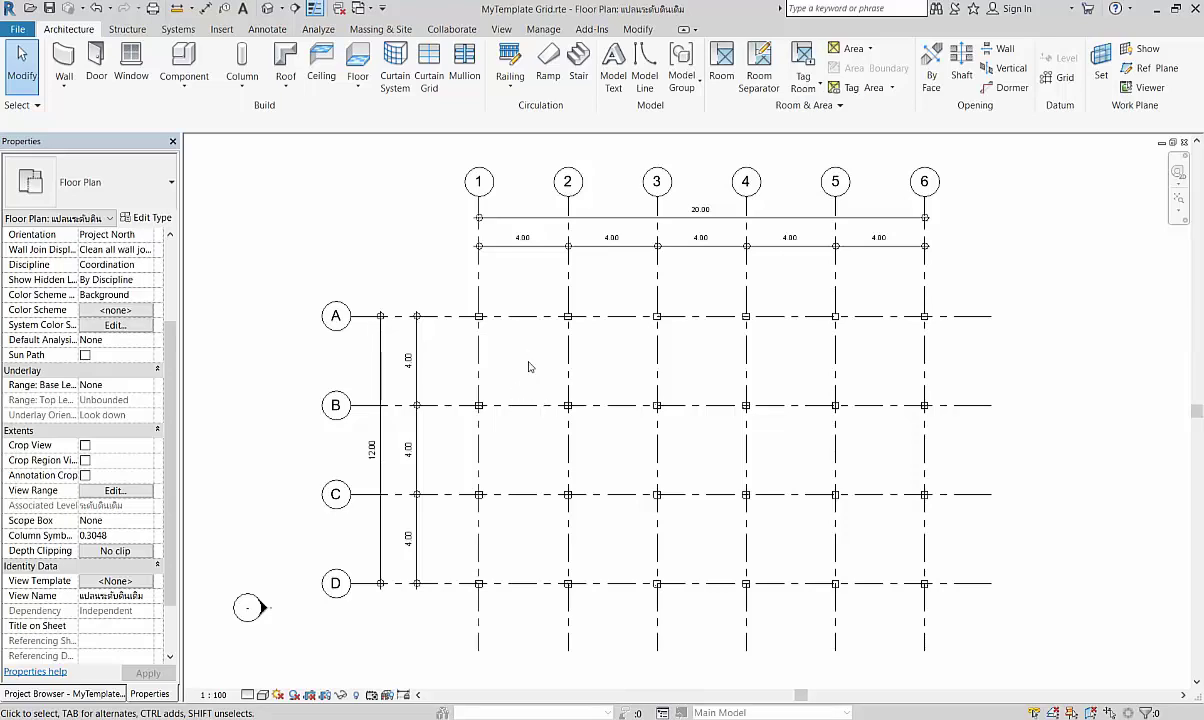
- Set the floor plan's View Depth to Associated Level so the 24 columns disappear
left_click(242, 84)
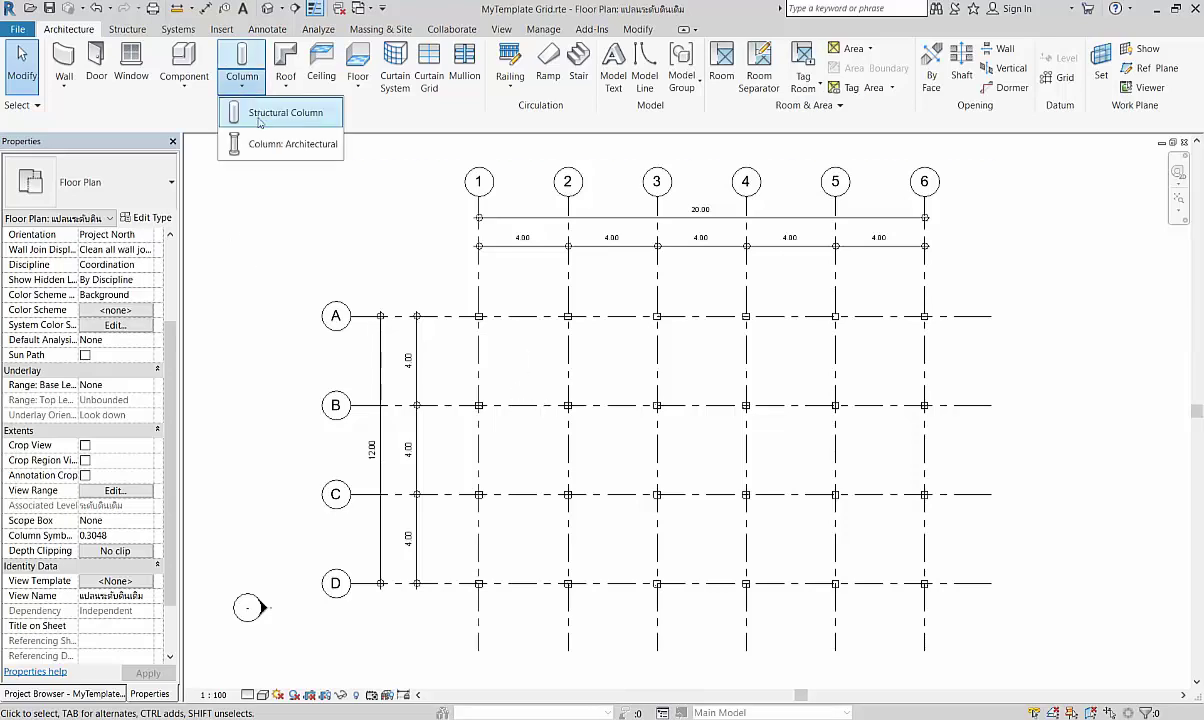
left_click(425, 250)
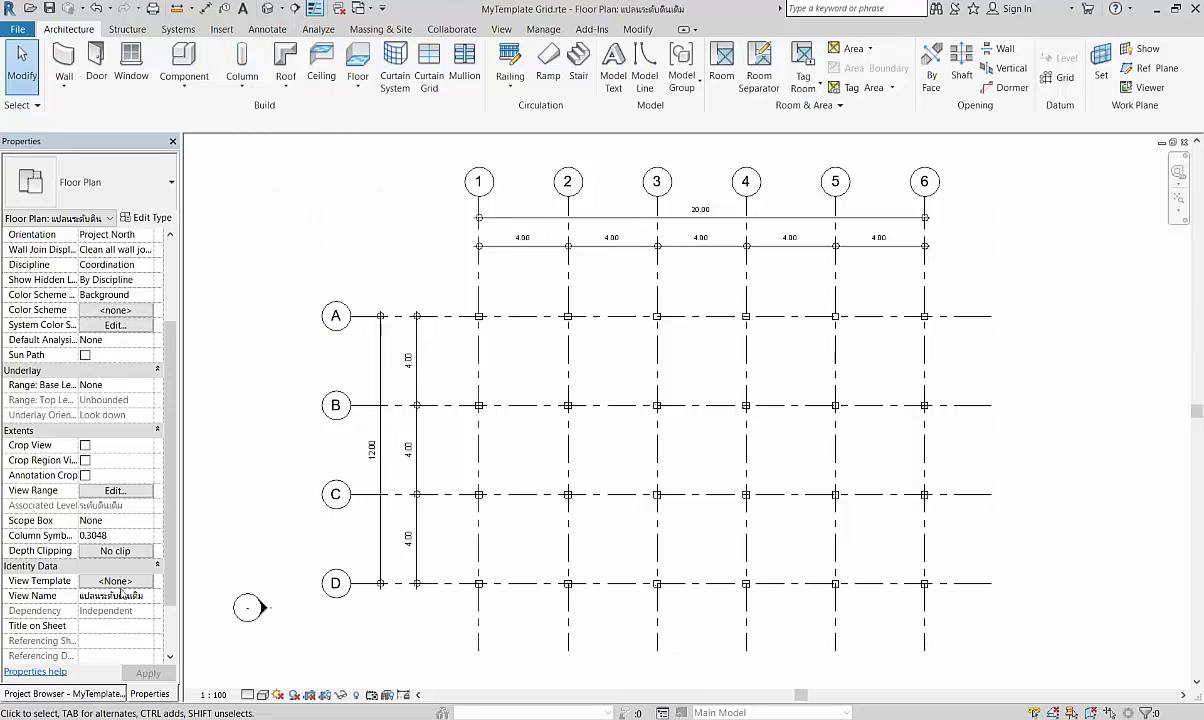
left_click(117, 491)
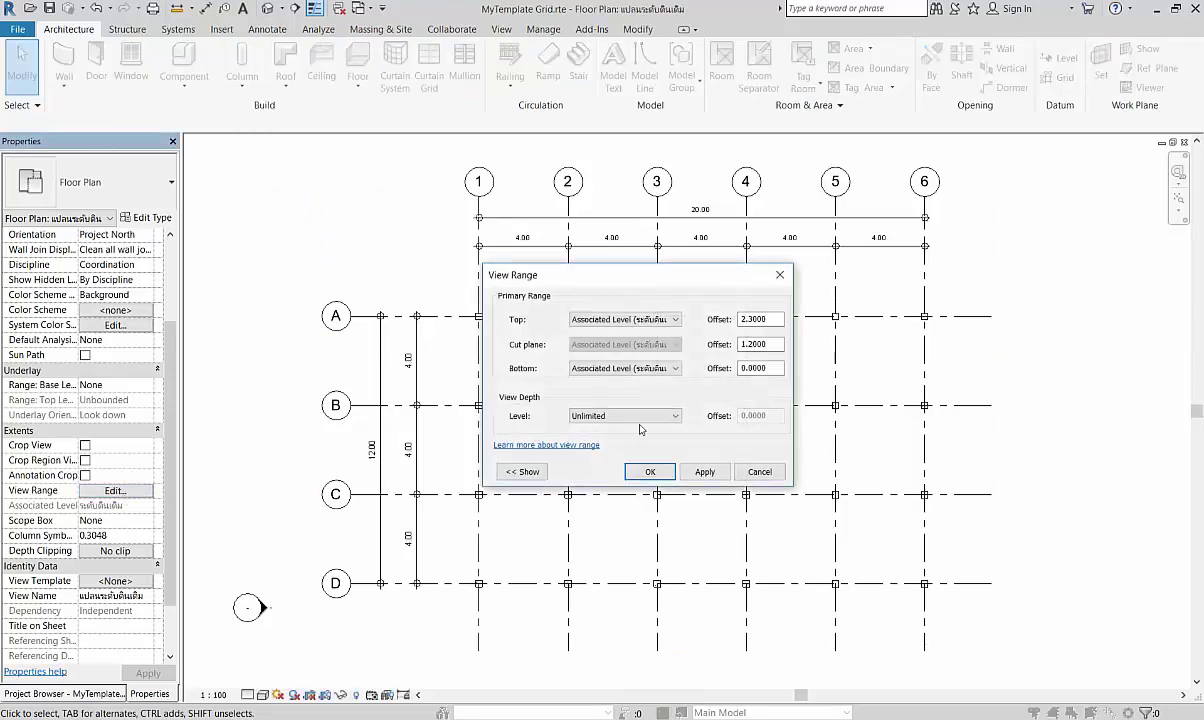
left_click(605, 415)
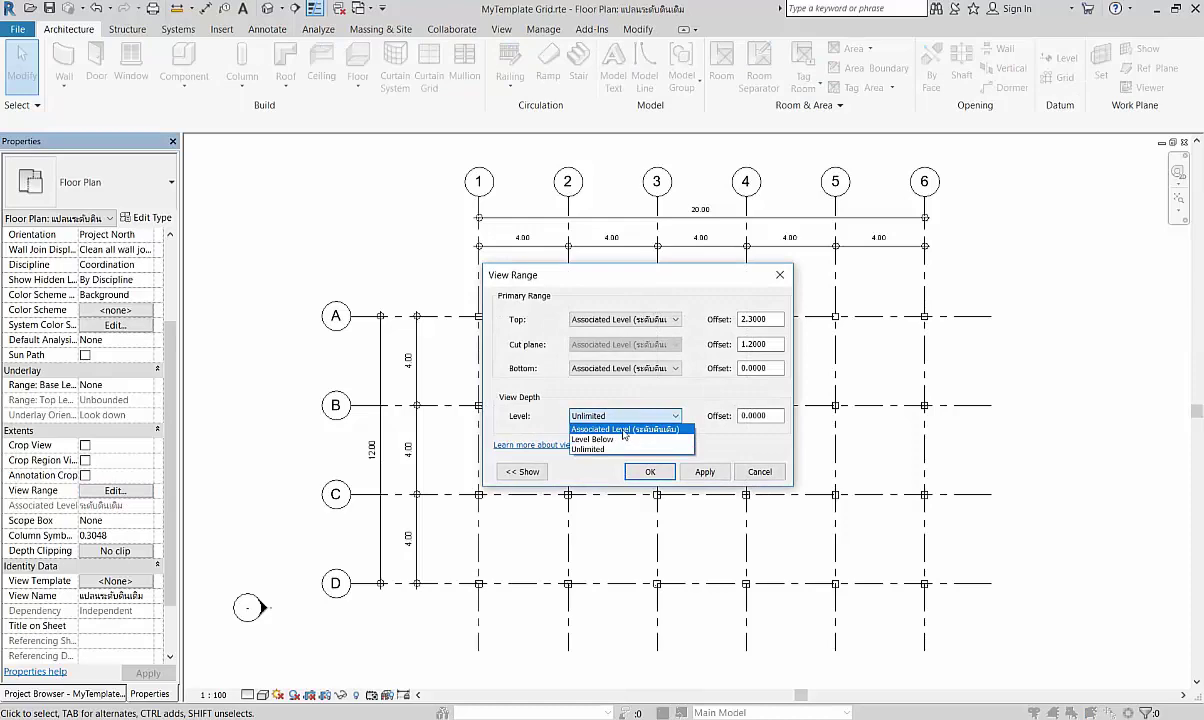
left_click(623, 430)
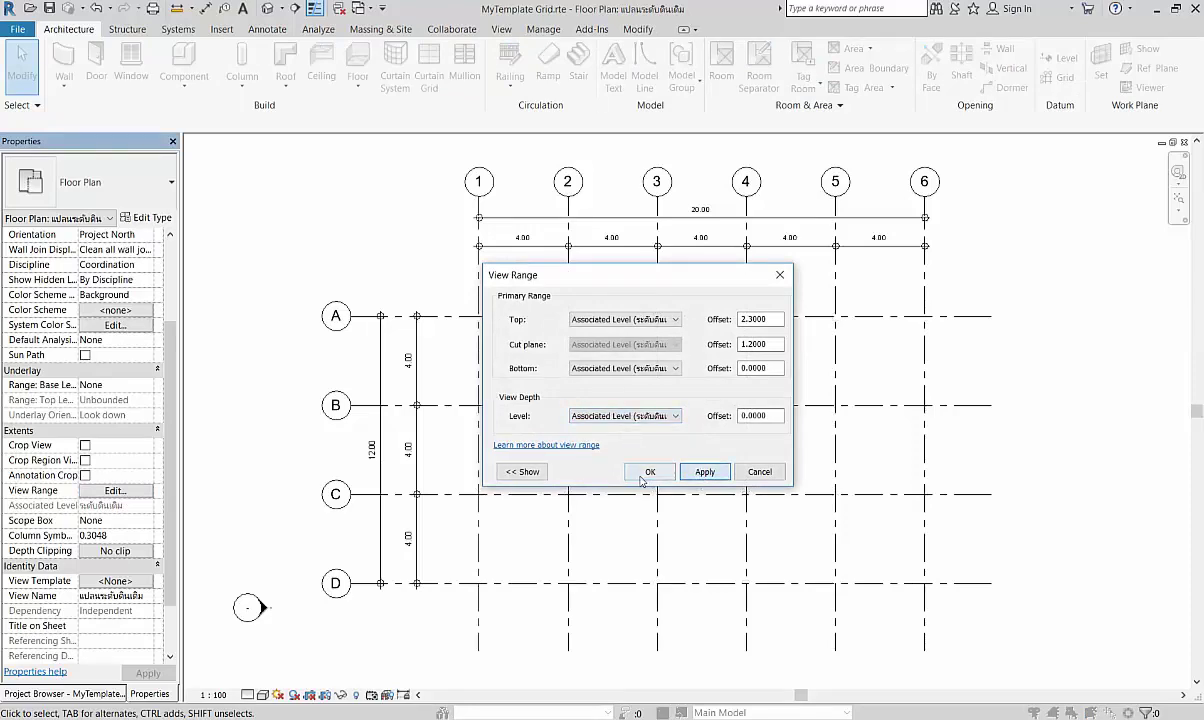
left_click(648, 472)
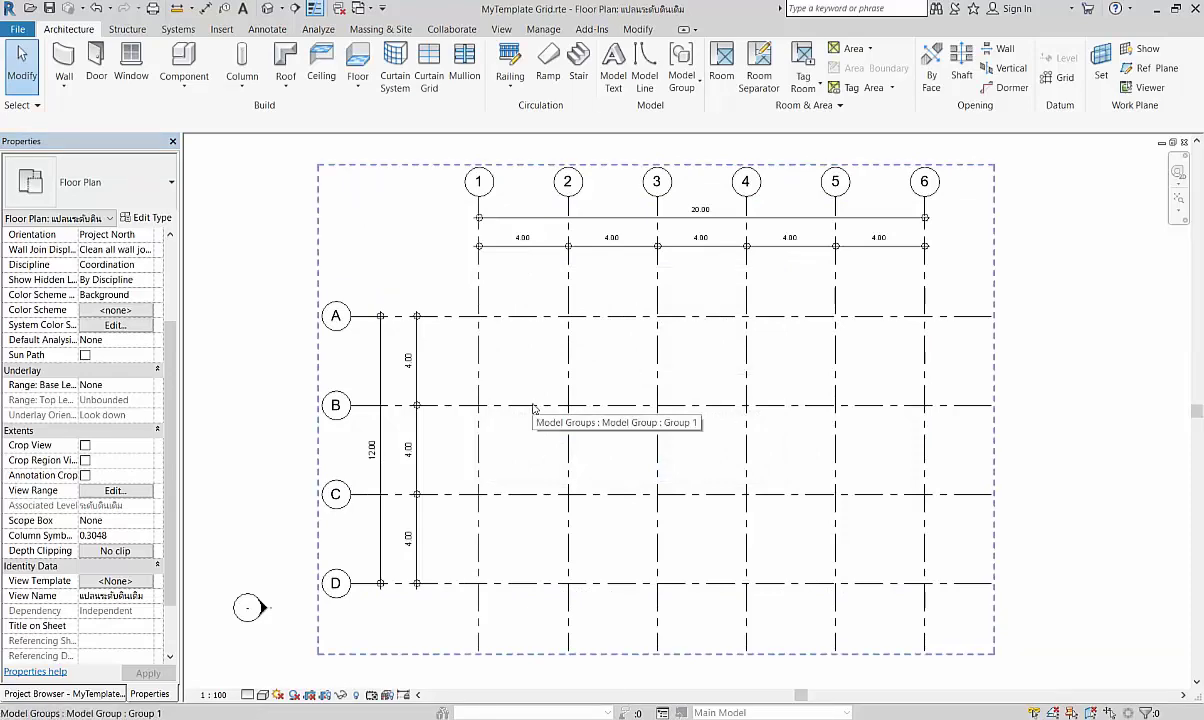
- Start an architectural column, pick the M_Rectangular Column 610 x 610mm type, then cancel placement
left_click(242, 82)
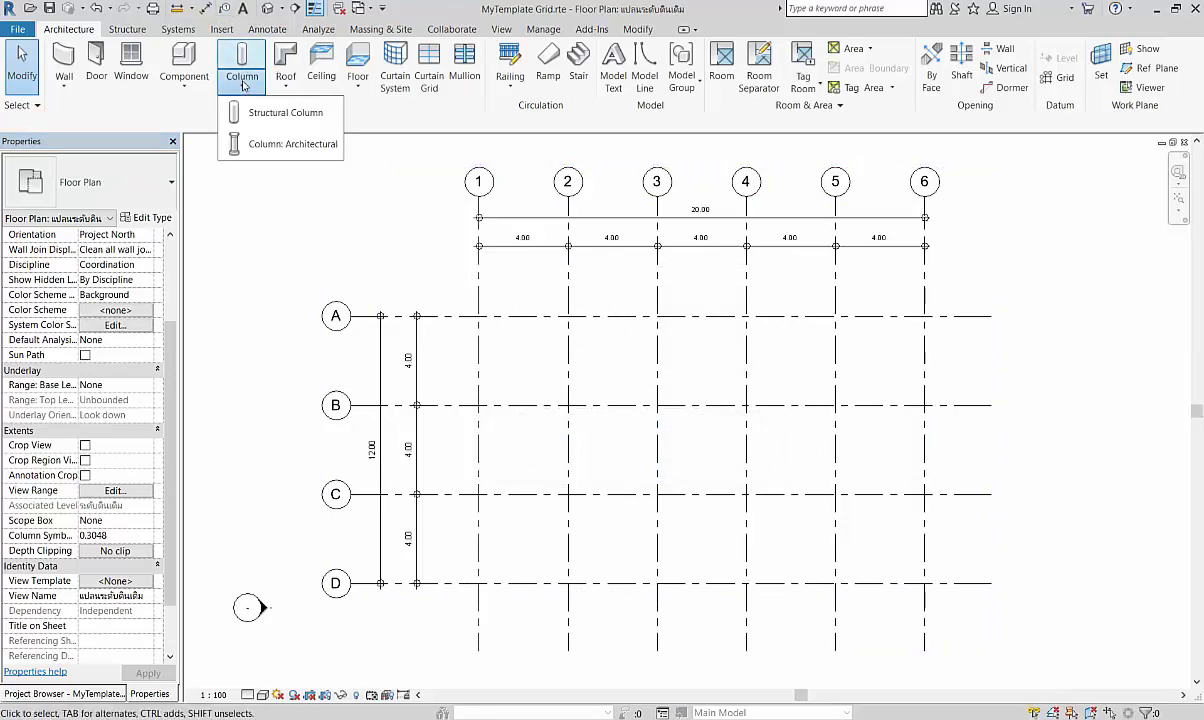
left_click(255, 143)
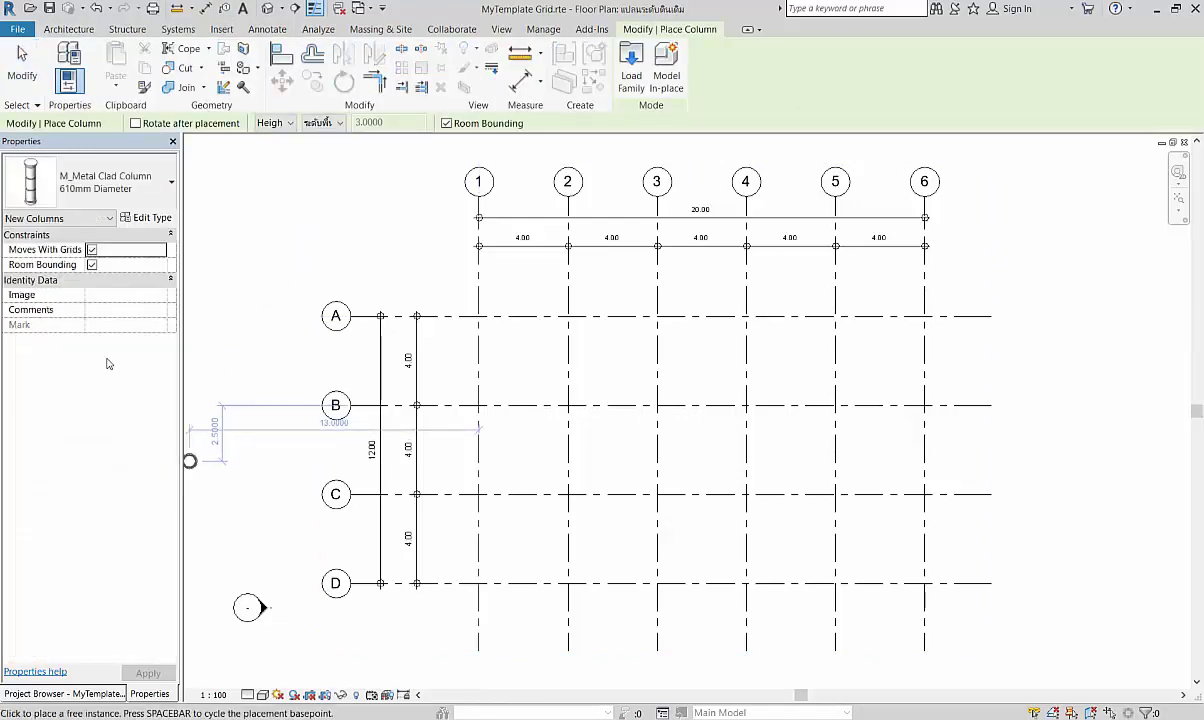
left_click(167, 192)
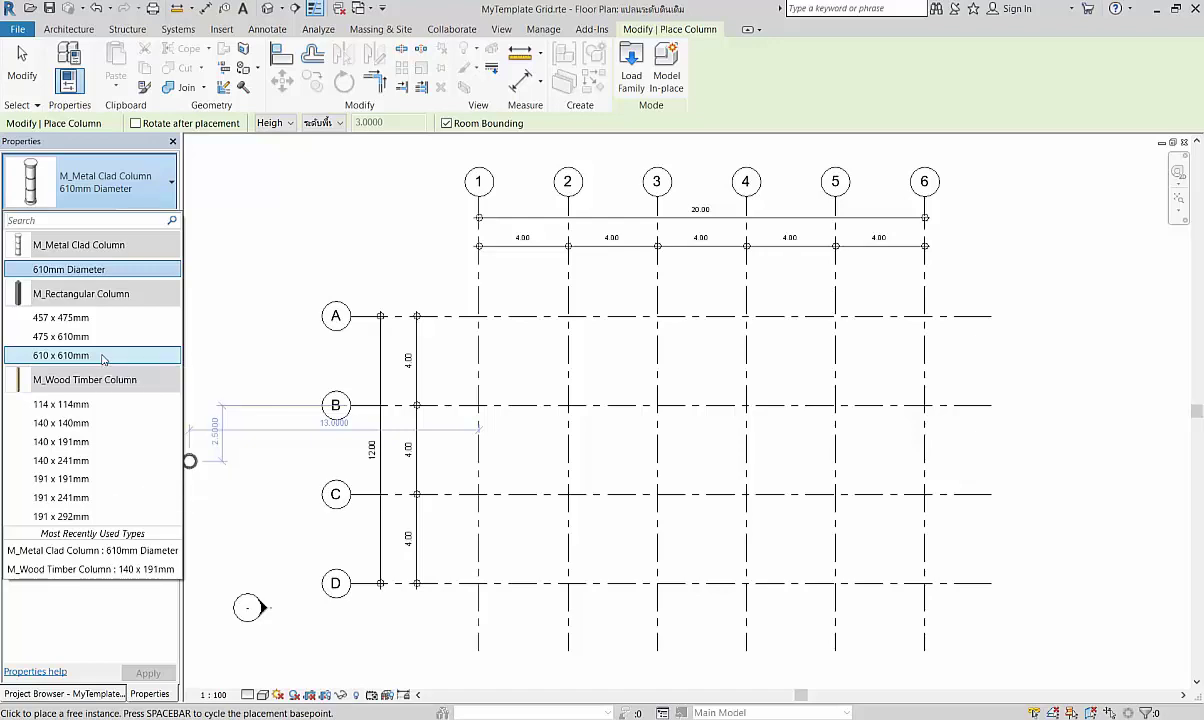
left_click(102, 356)
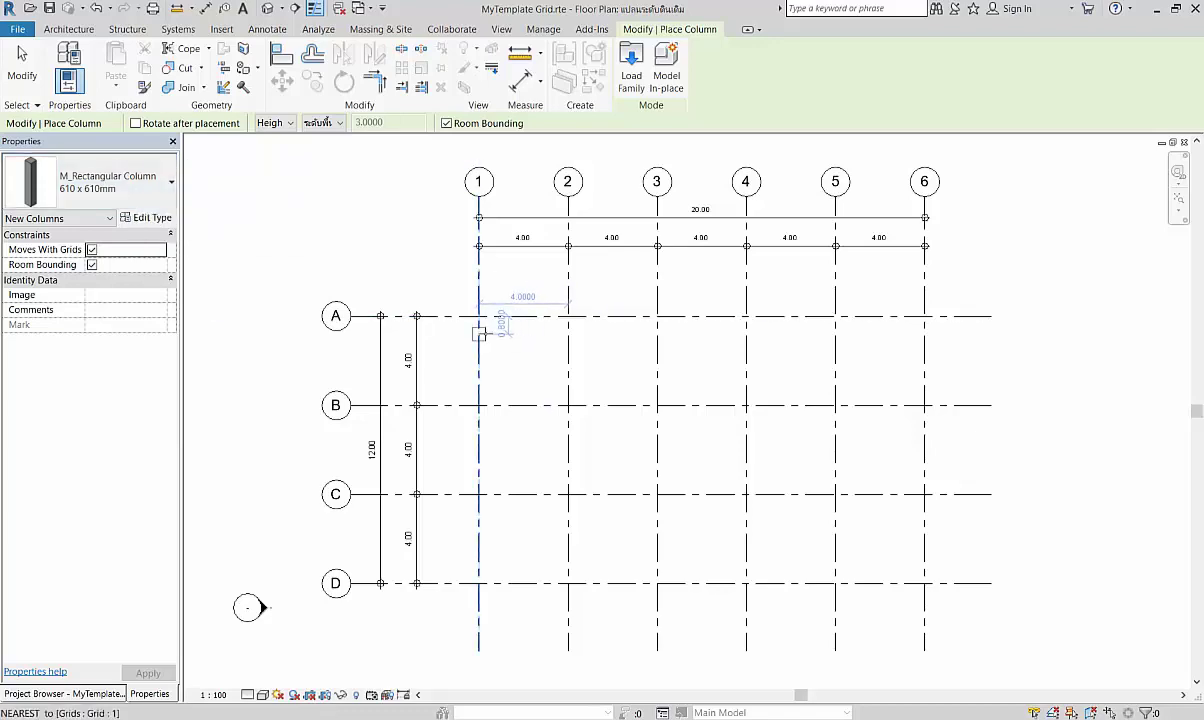
scroll(517, 235, "up", 2)
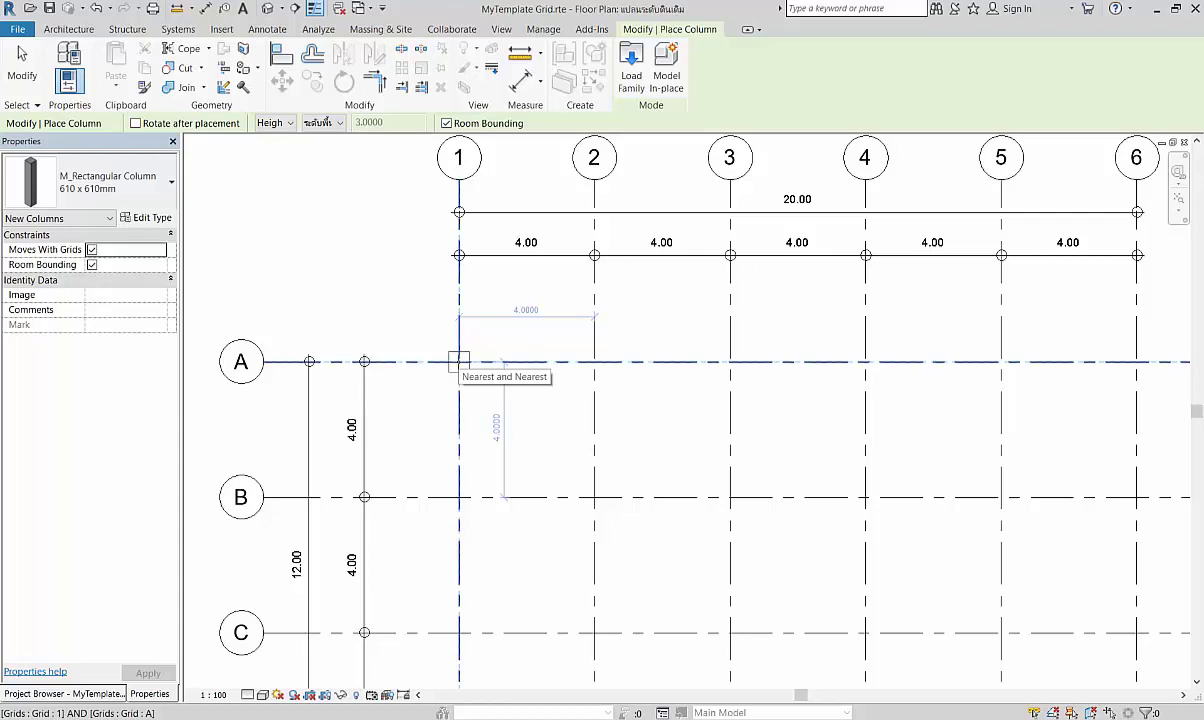
key("Escape")
key("Escape")
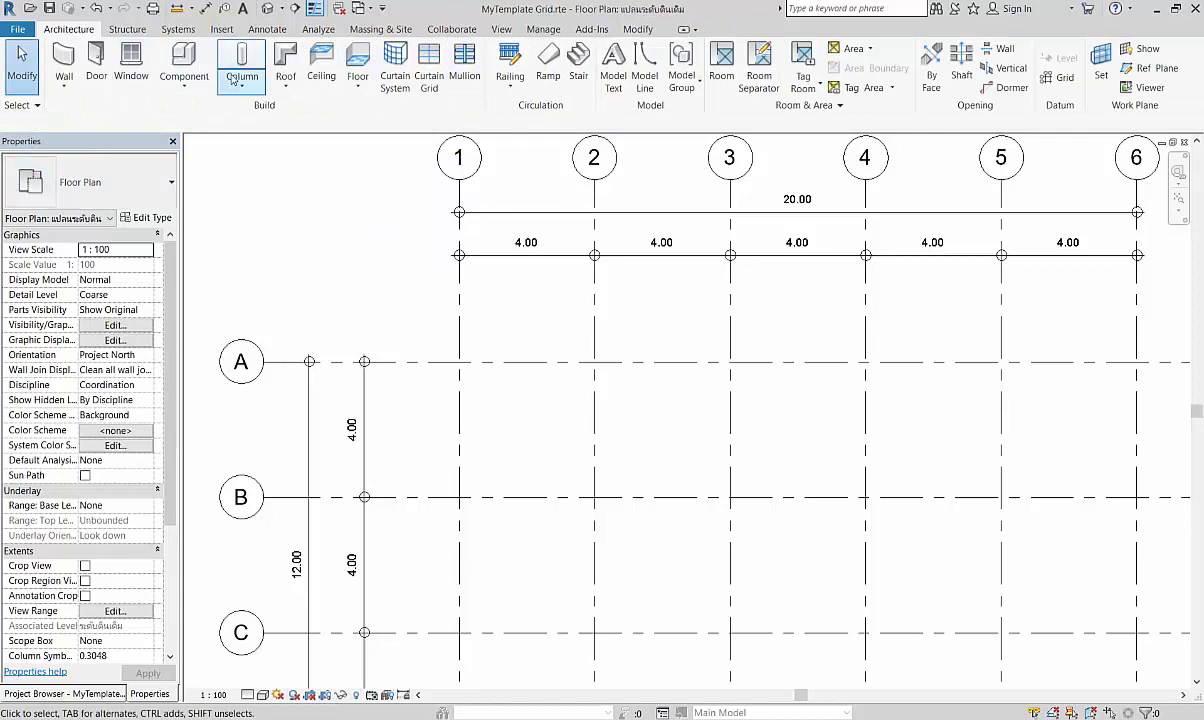
- Set architectural column height to an upper level, untick Room Bounding, and exit without placing
left_click(236, 84)
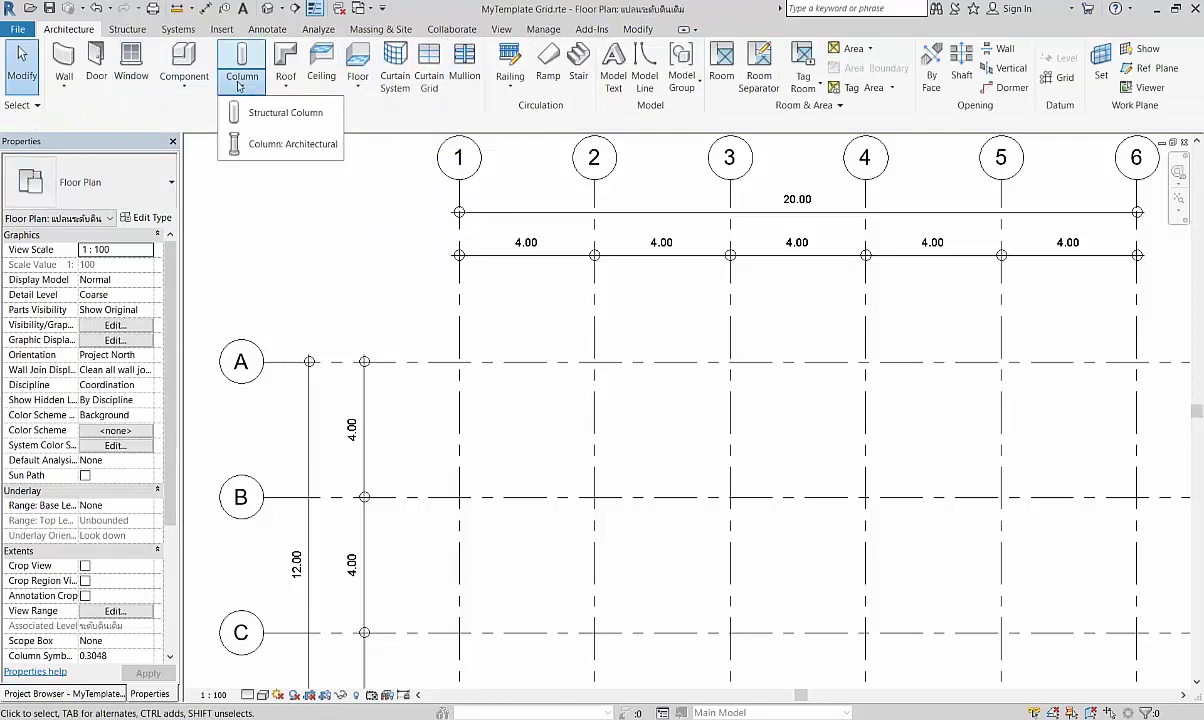
left_click(288, 146)
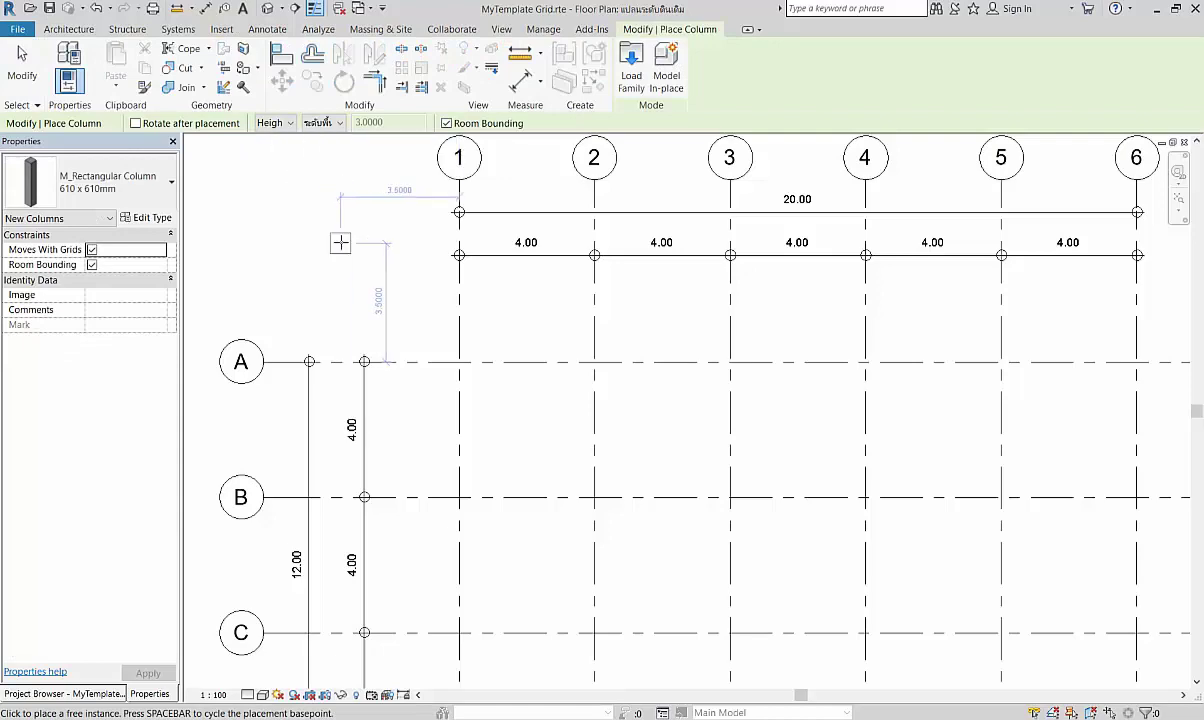
left_click(340, 122)
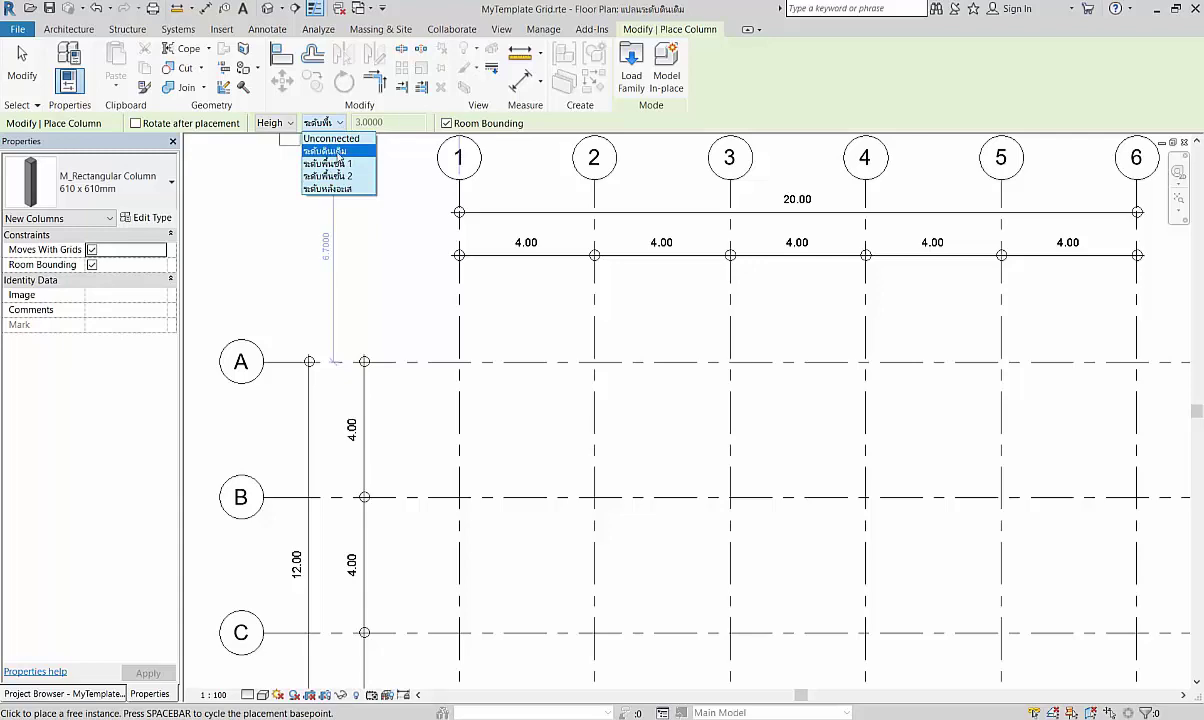
left_click(330, 150)
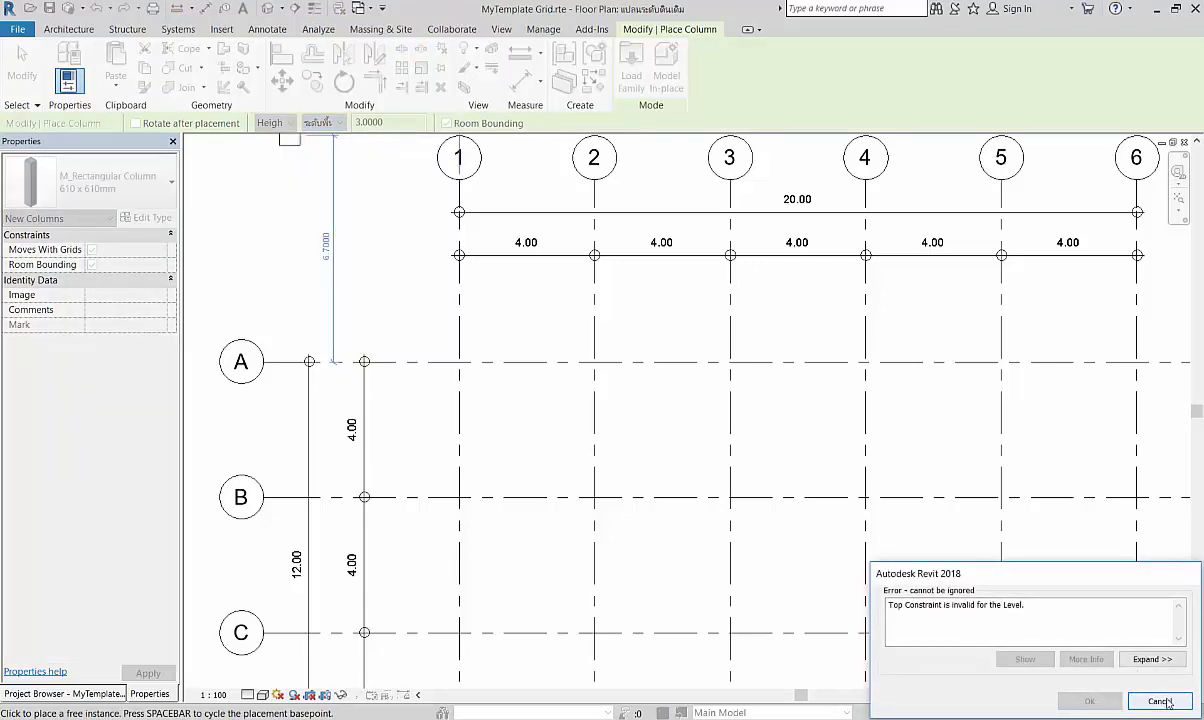
left_click(1160, 701)
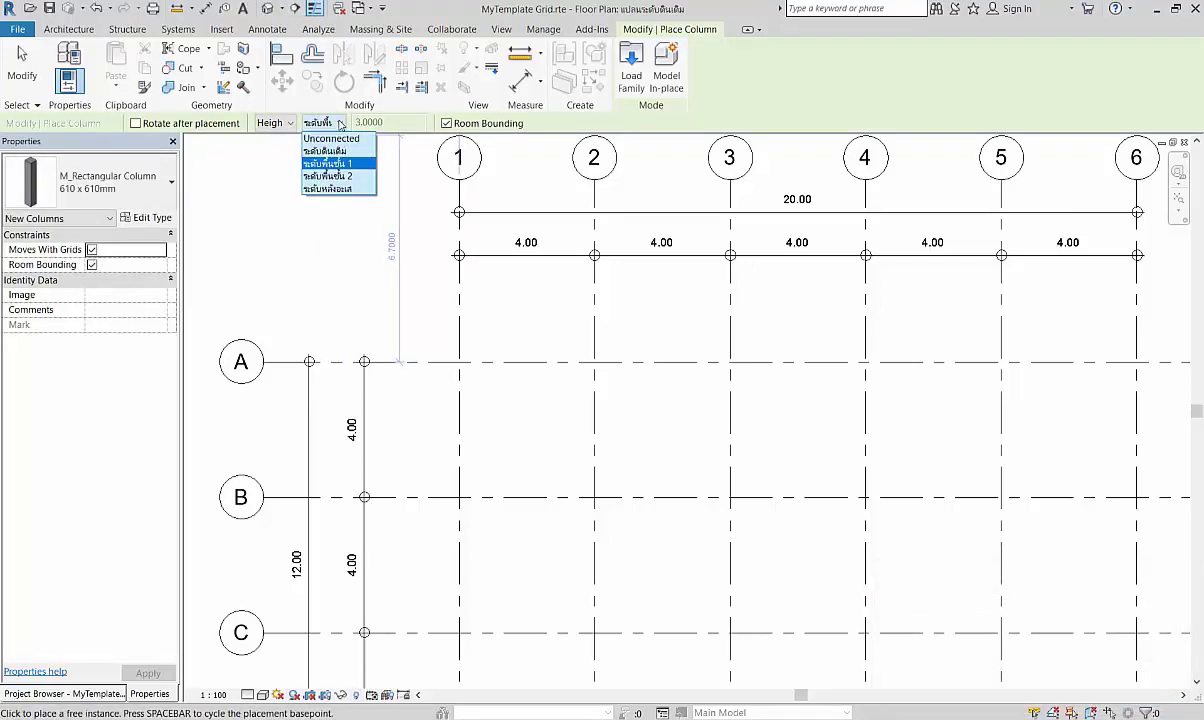
left_click(328, 163)
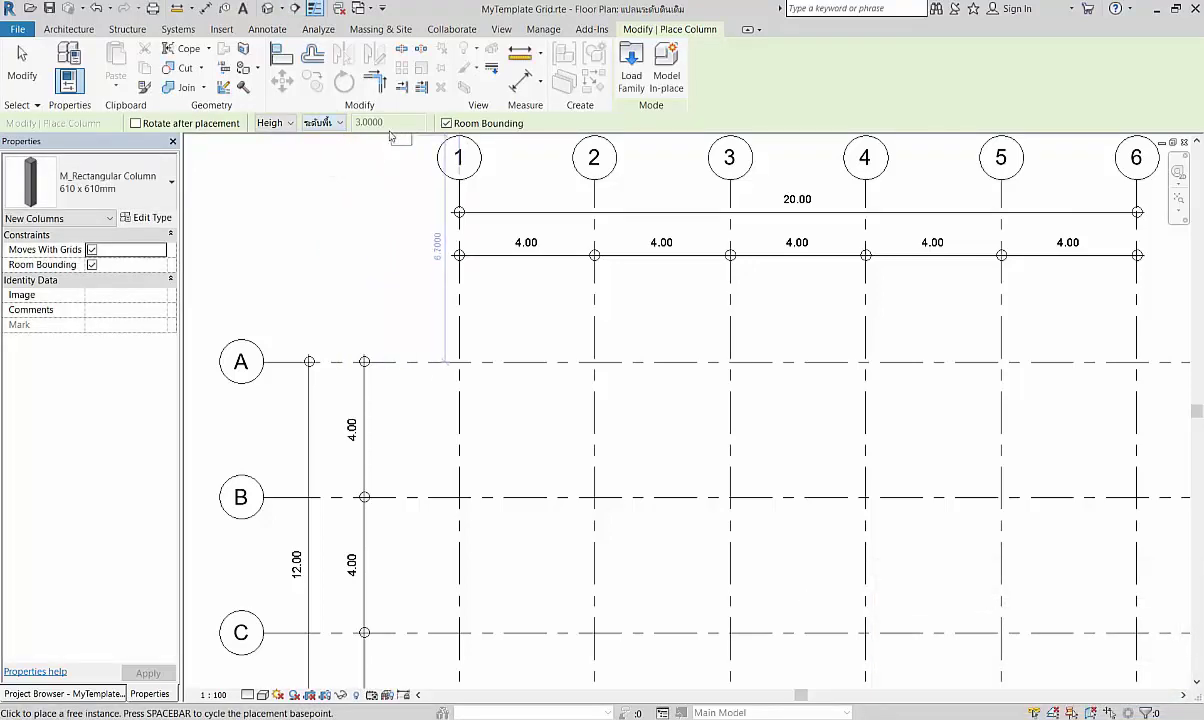
left_click(446, 123)
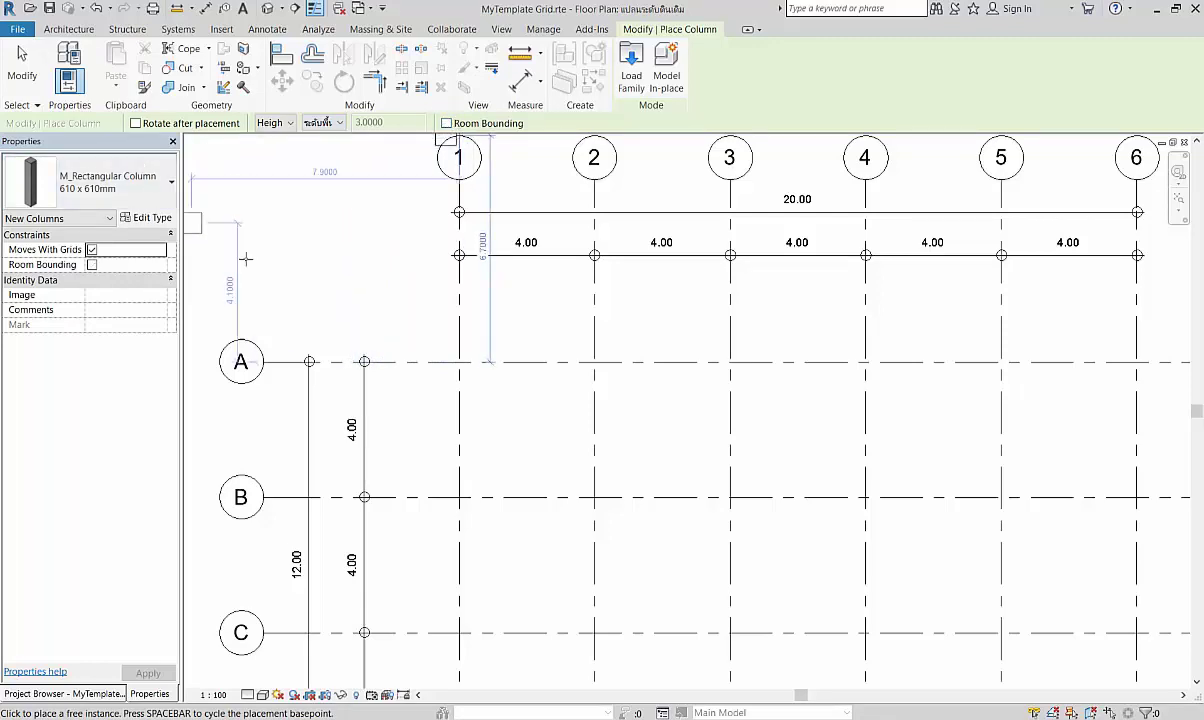
key("Escape")
key("Escape")
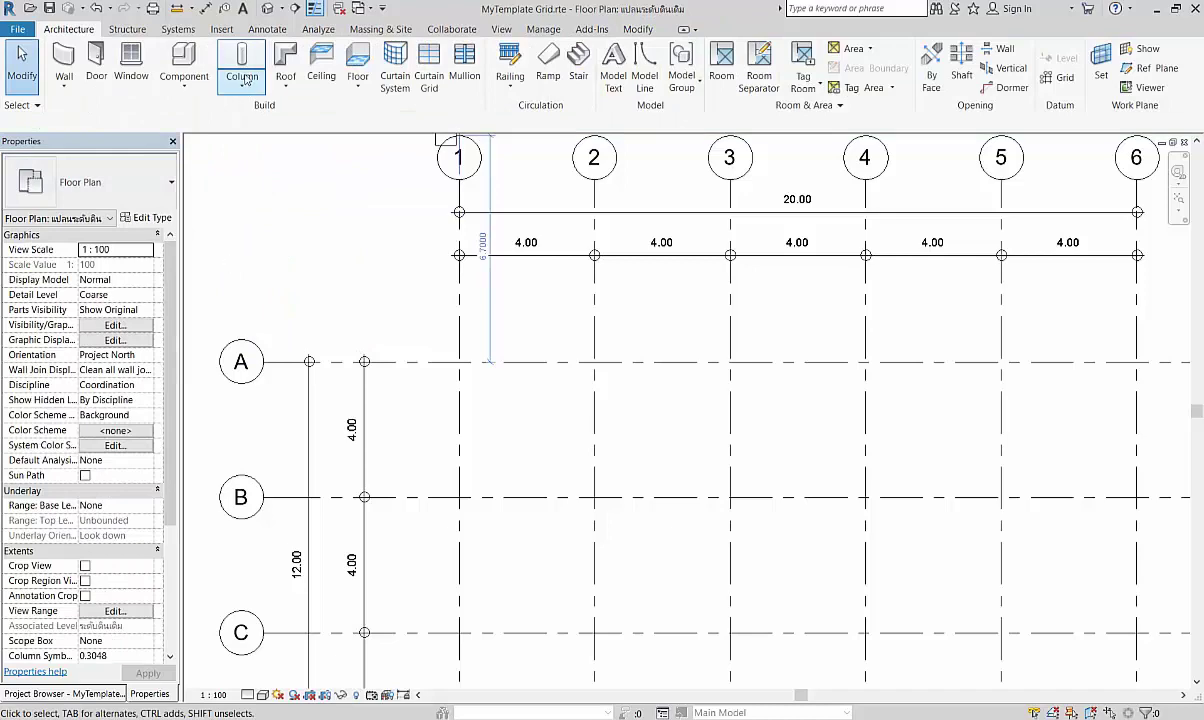
- Open the Project Browser, visit the level 1 plan, then return to the zoomed-out ground plan
scroll(441, 261, "down", 1)
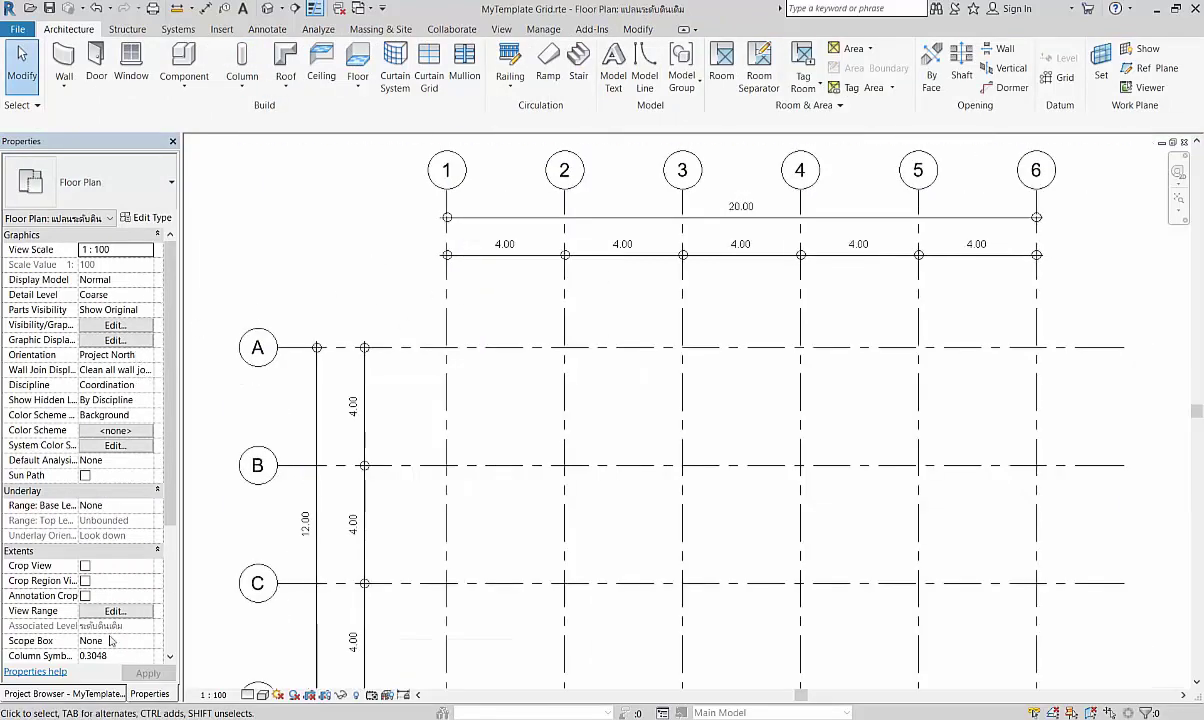
left_click(66, 694)
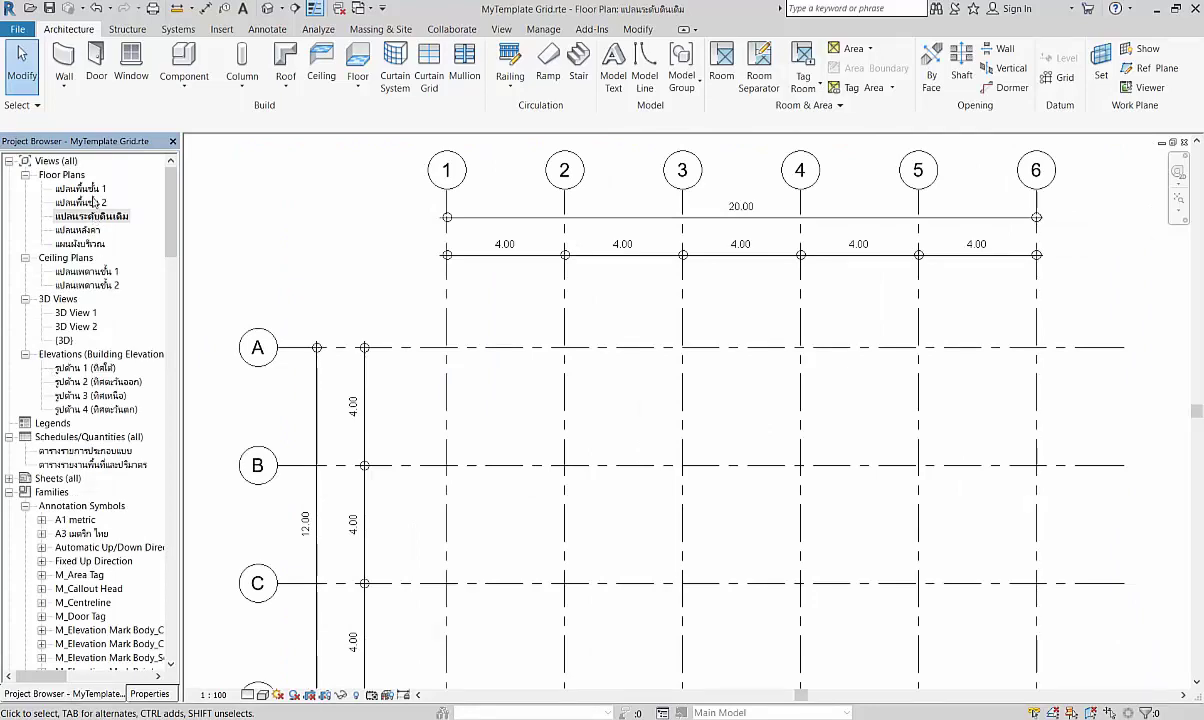
double_click(93, 189)
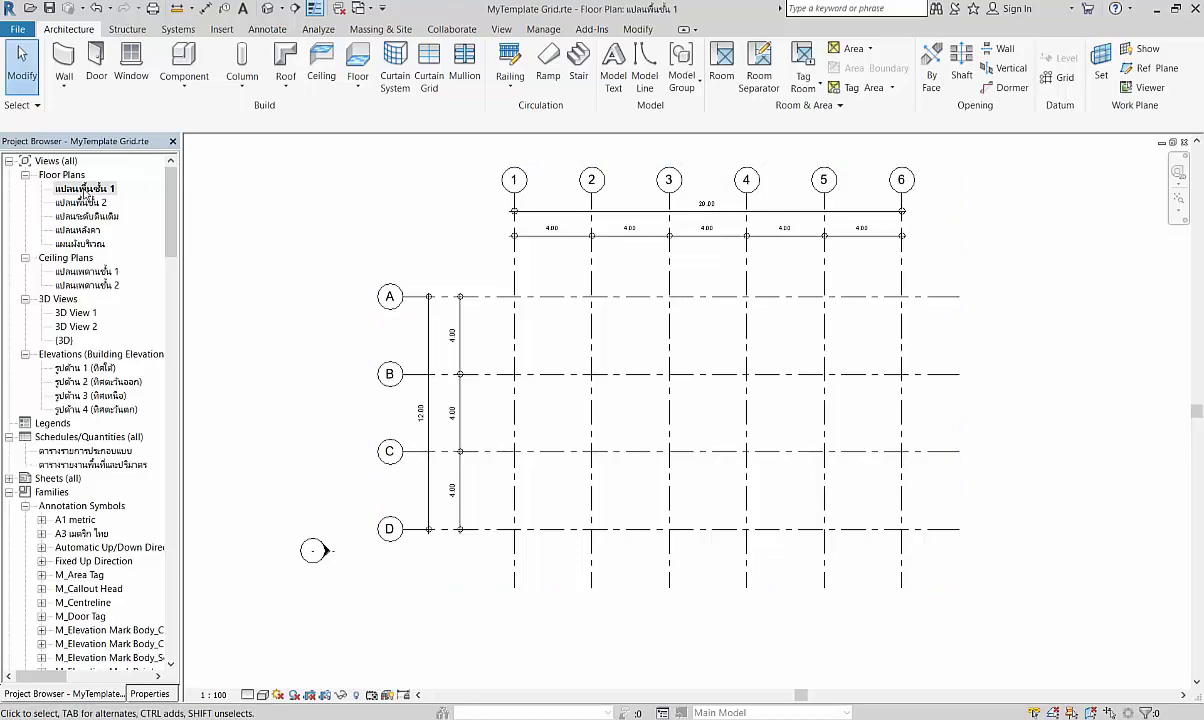
double_click(88, 216)
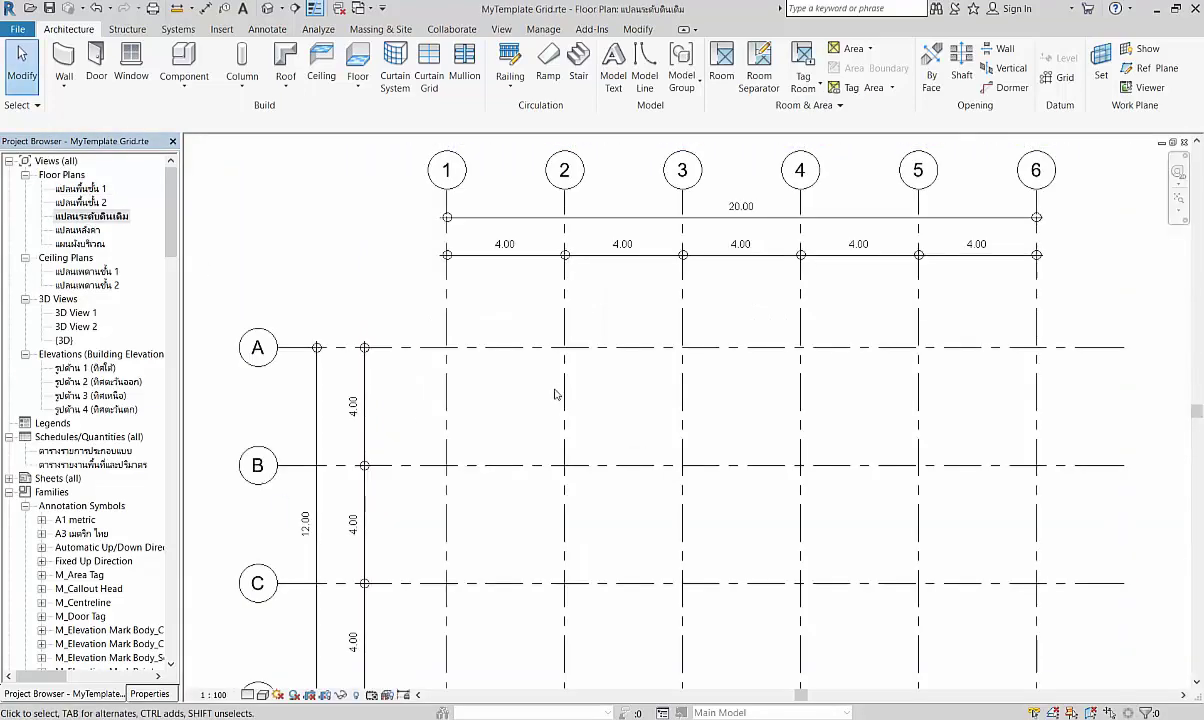
scroll(555, 394, "down", 3)
scroll(551, 350, "down", 1)
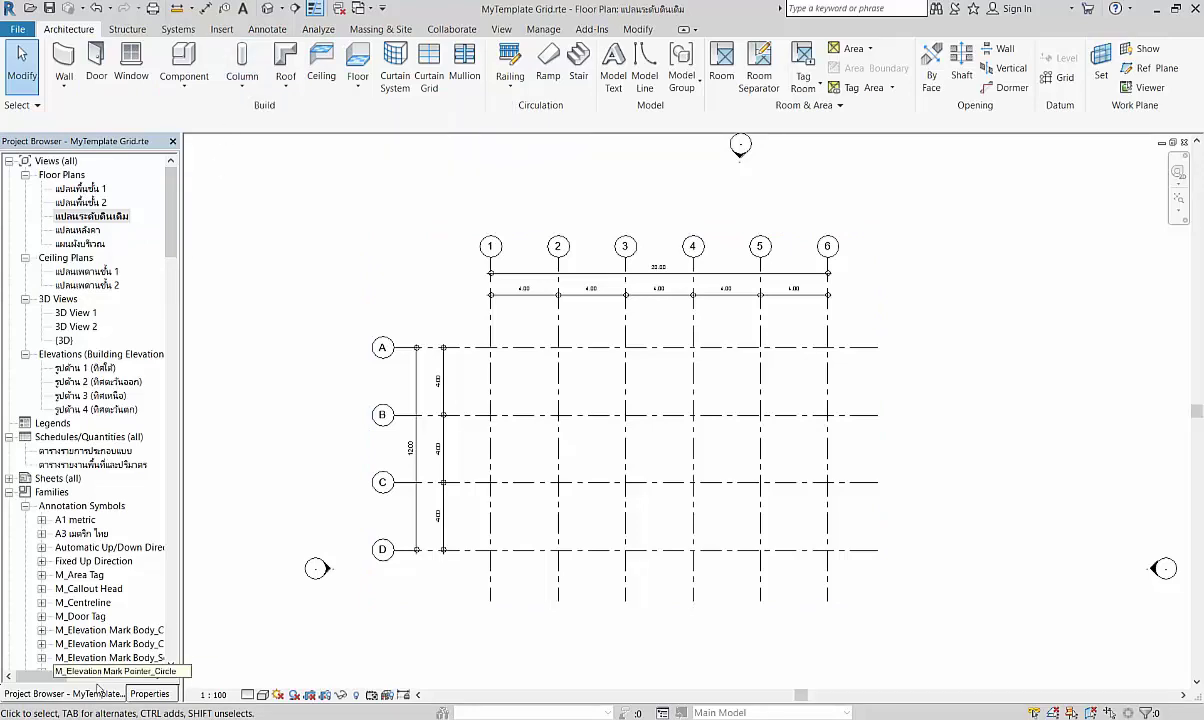
- Start placing architectural columns with the column properties showing
left_click(241, 80)
left_click(262, 143)
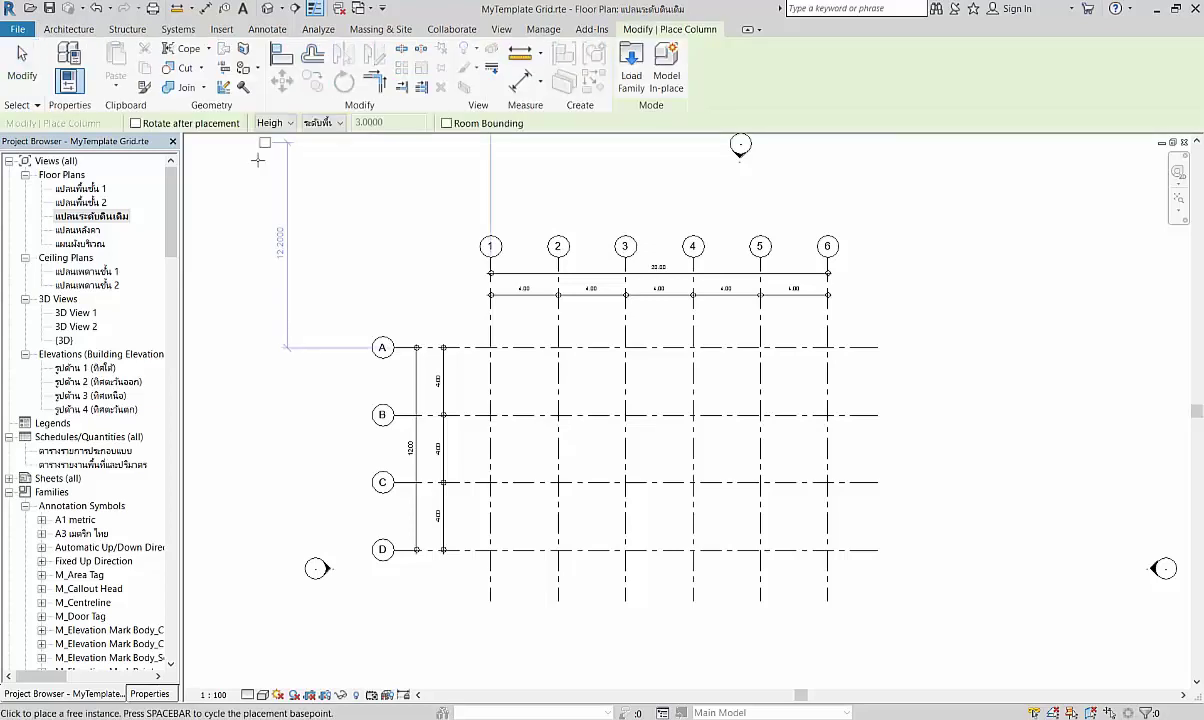
left_click(150, 694)
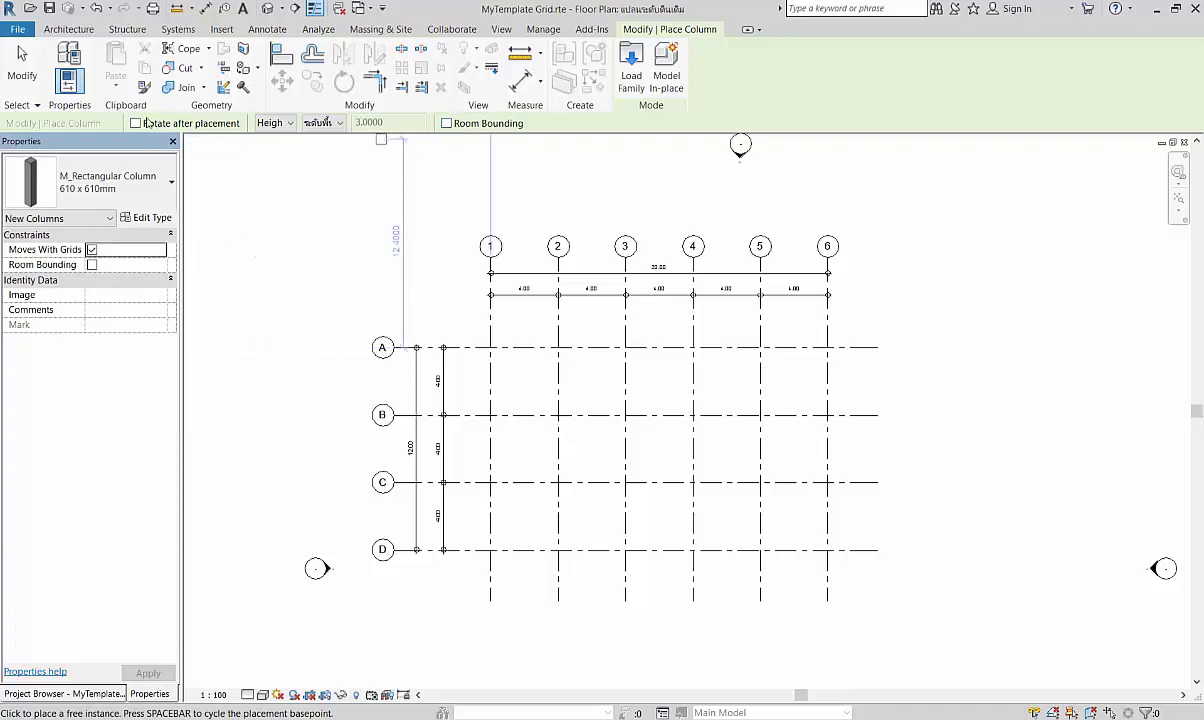
- Set the new columns' Height to level ระดับพื้นชั้น 1
left_click(339, 123)
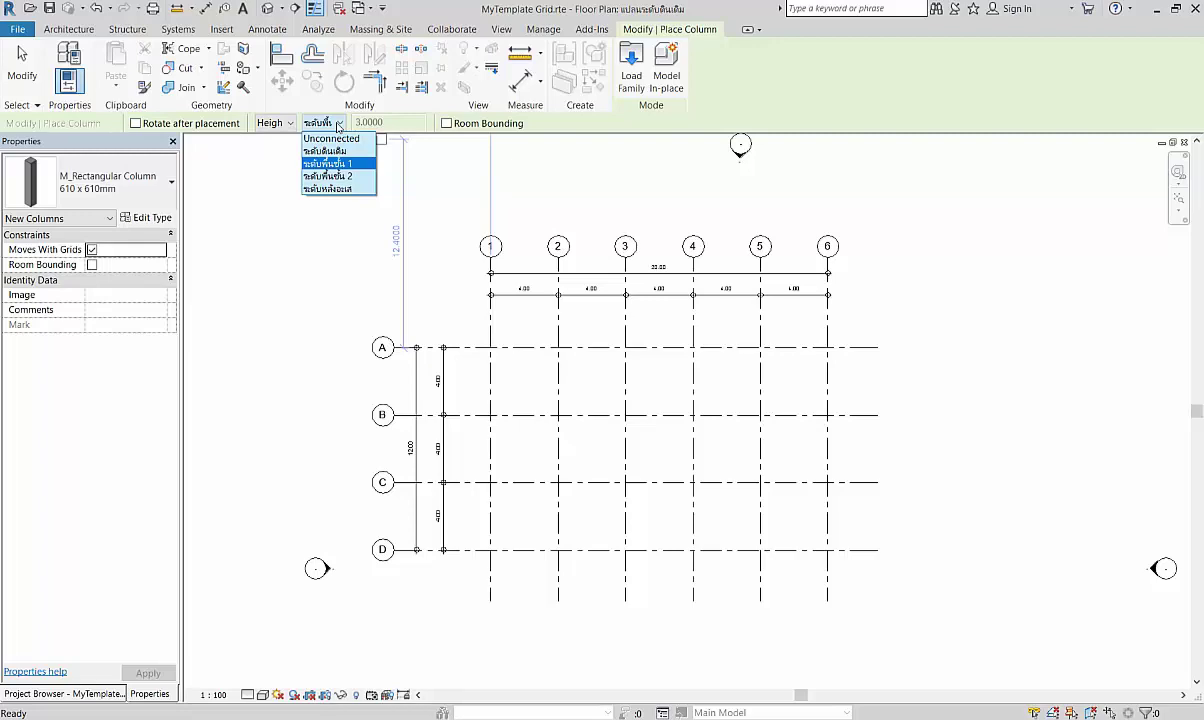
left_click(332, 188)
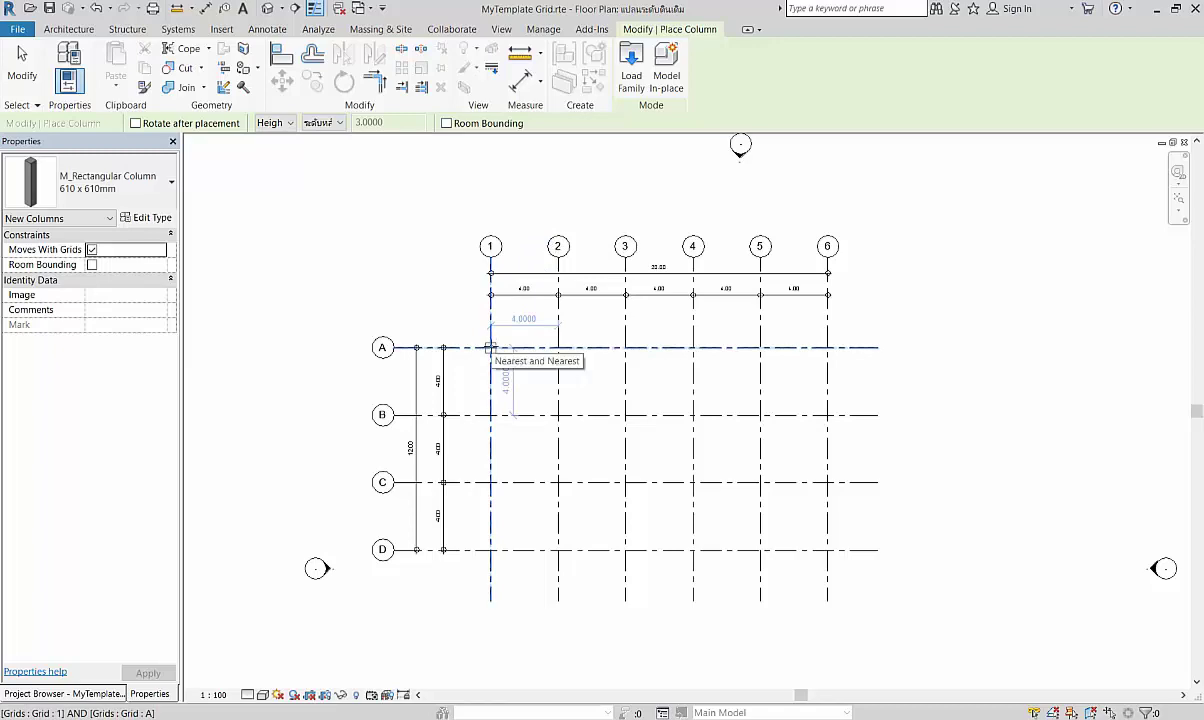
left_click(338, 122)
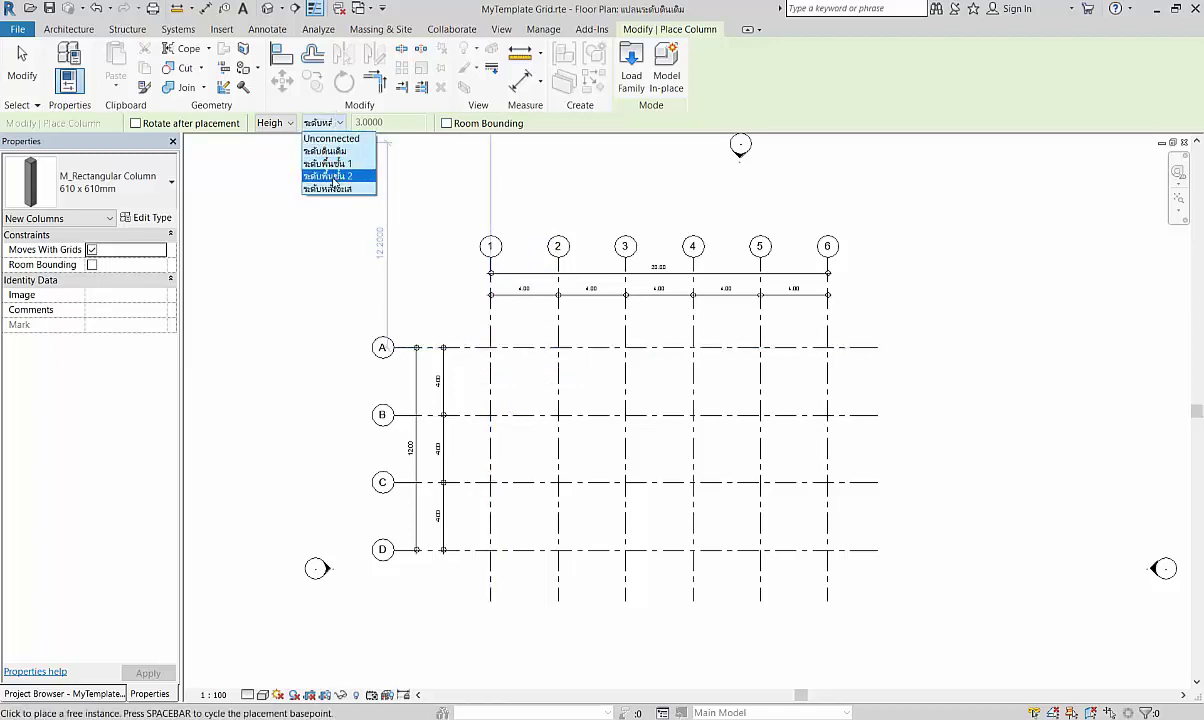
left_click(332, 177)
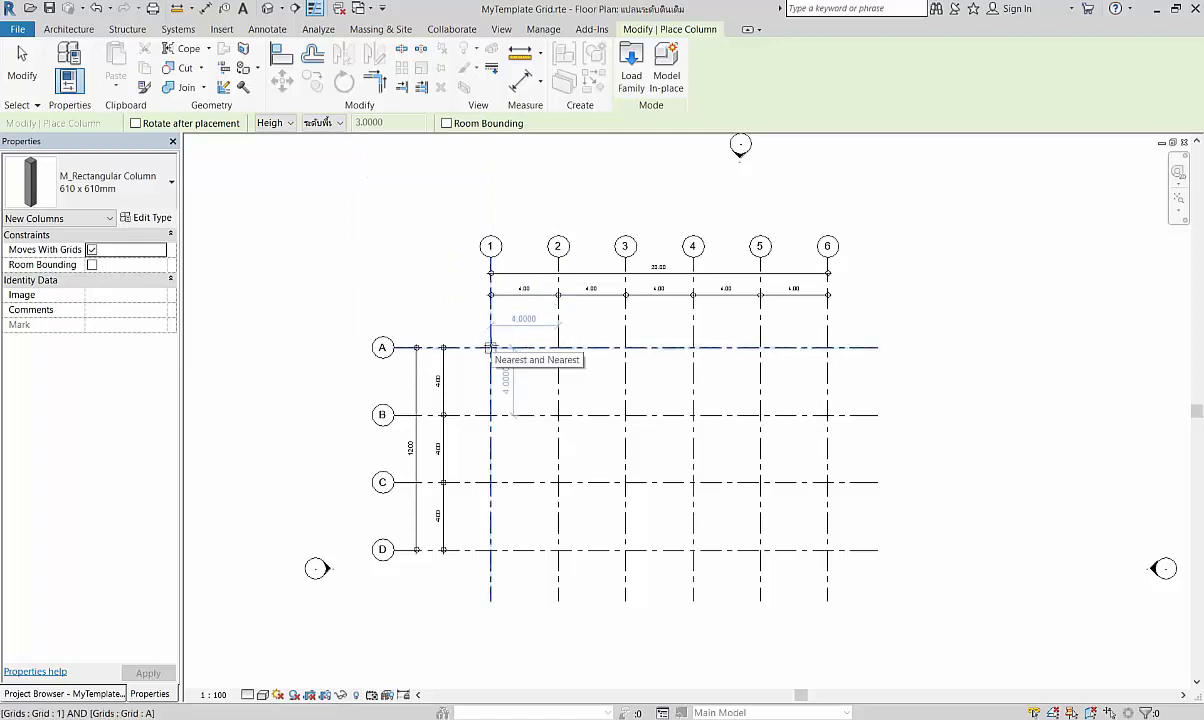
left_click(340, 122)
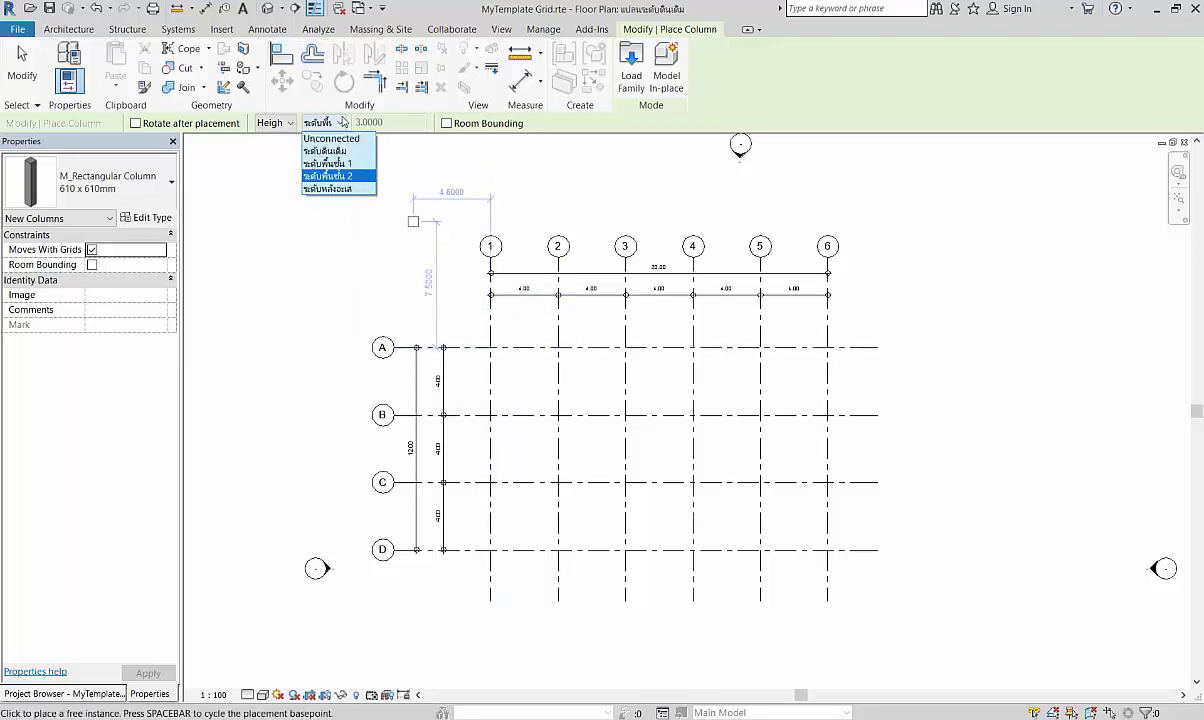
left_click(338, 170)
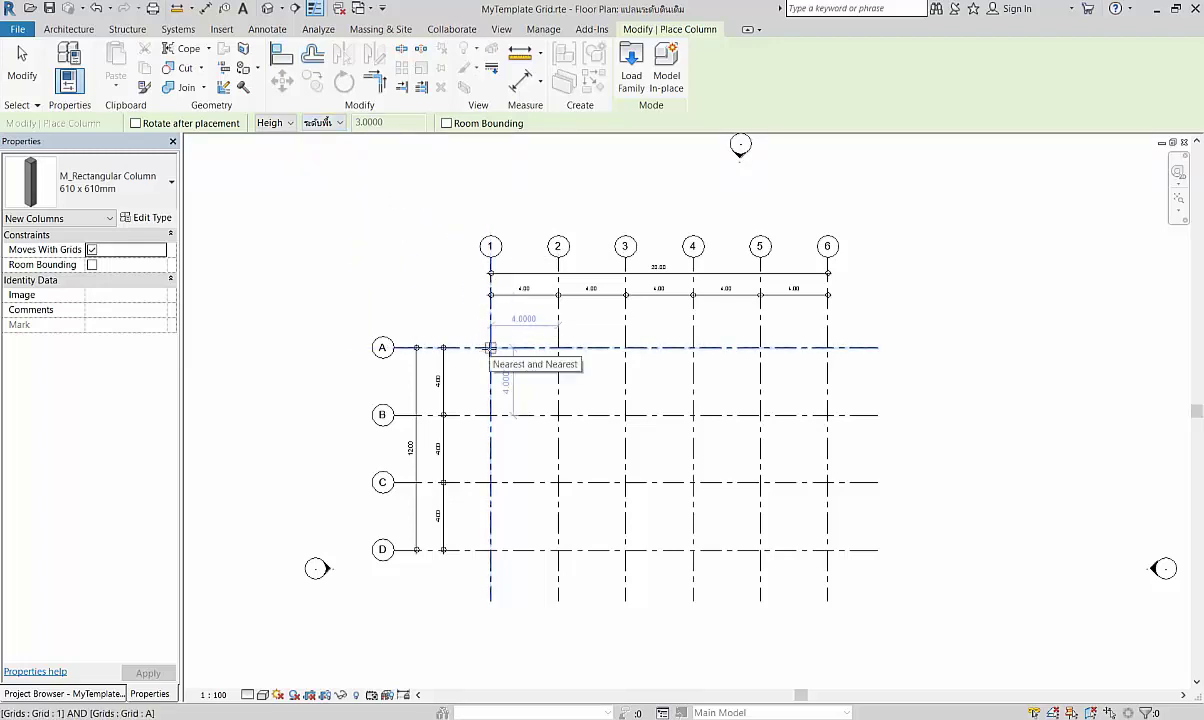
- Place columns at all twelve grid intersections of rows A and B, grids 1–6
left_click(490, 347)
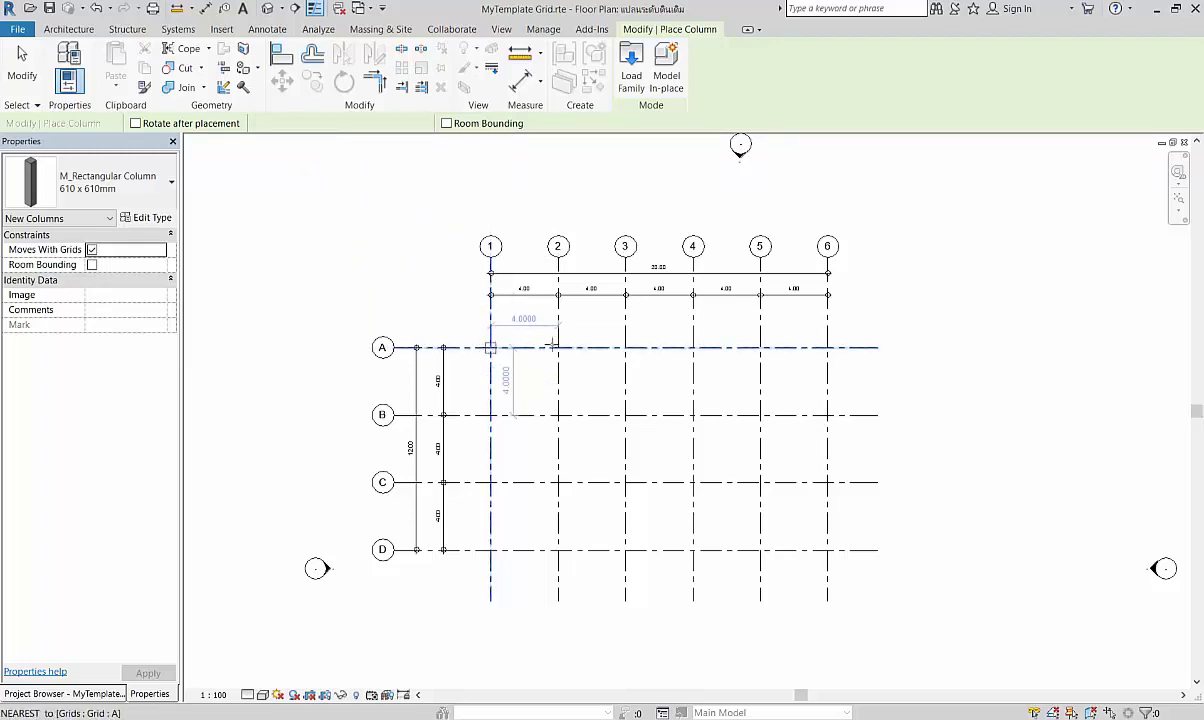
left_click(557, 347)
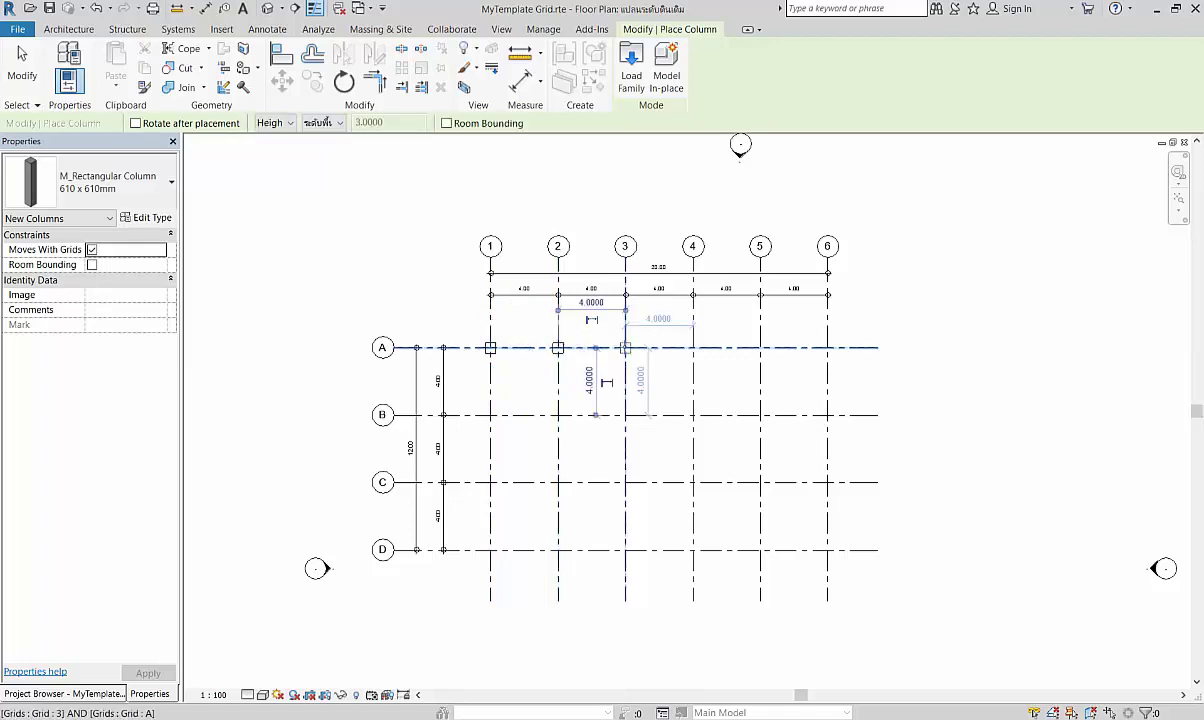
left_click(625, 347)
left_click(692, 347)
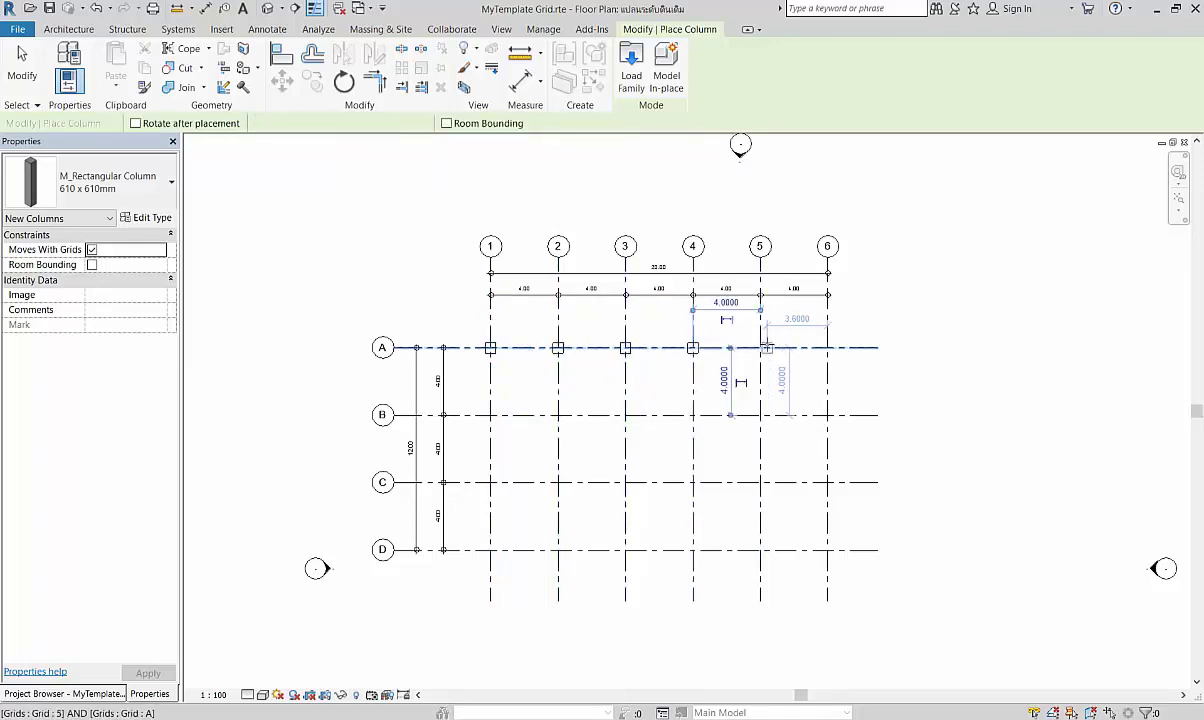
left_click(760, 347)
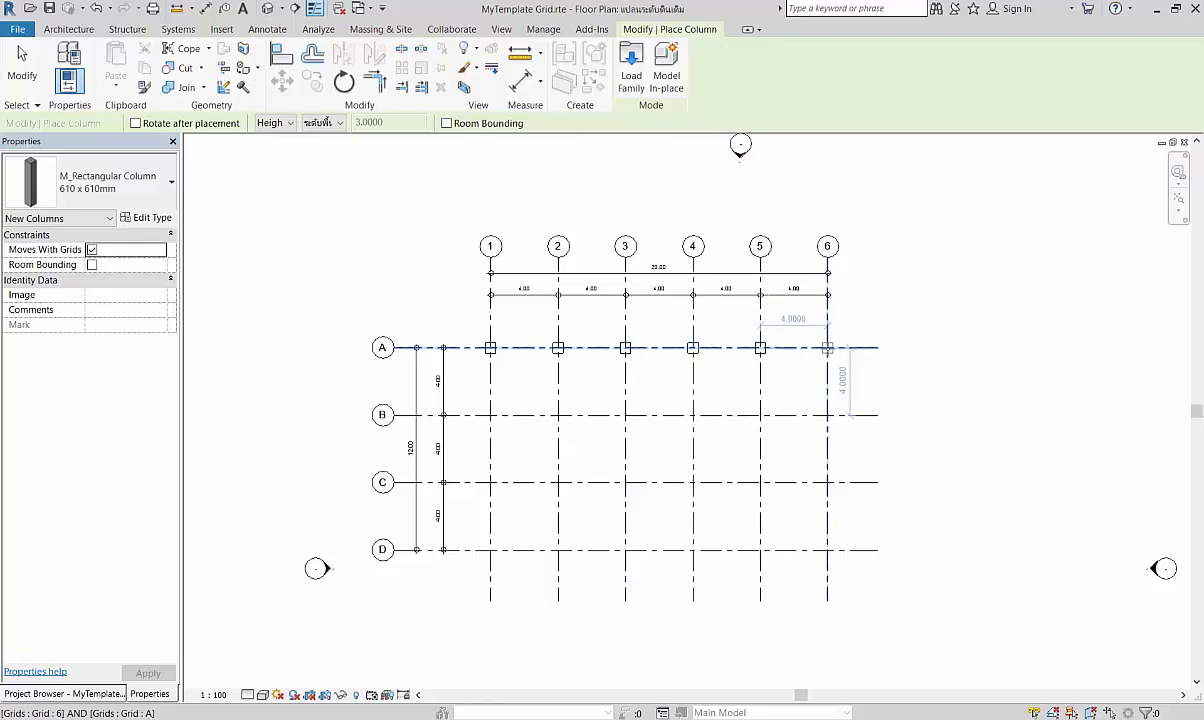
left_click(827, 347)
left_click(827, 414)
left_click(760, 414)
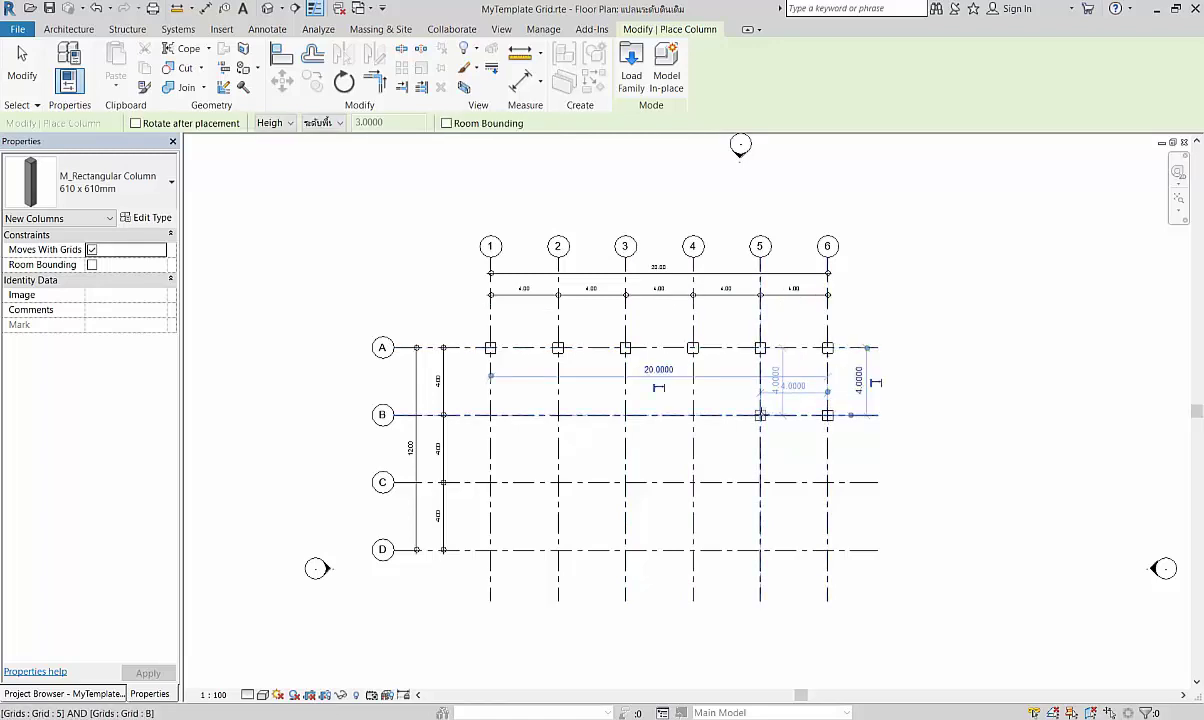
left_click(692, 414)
left_click(625, 414)
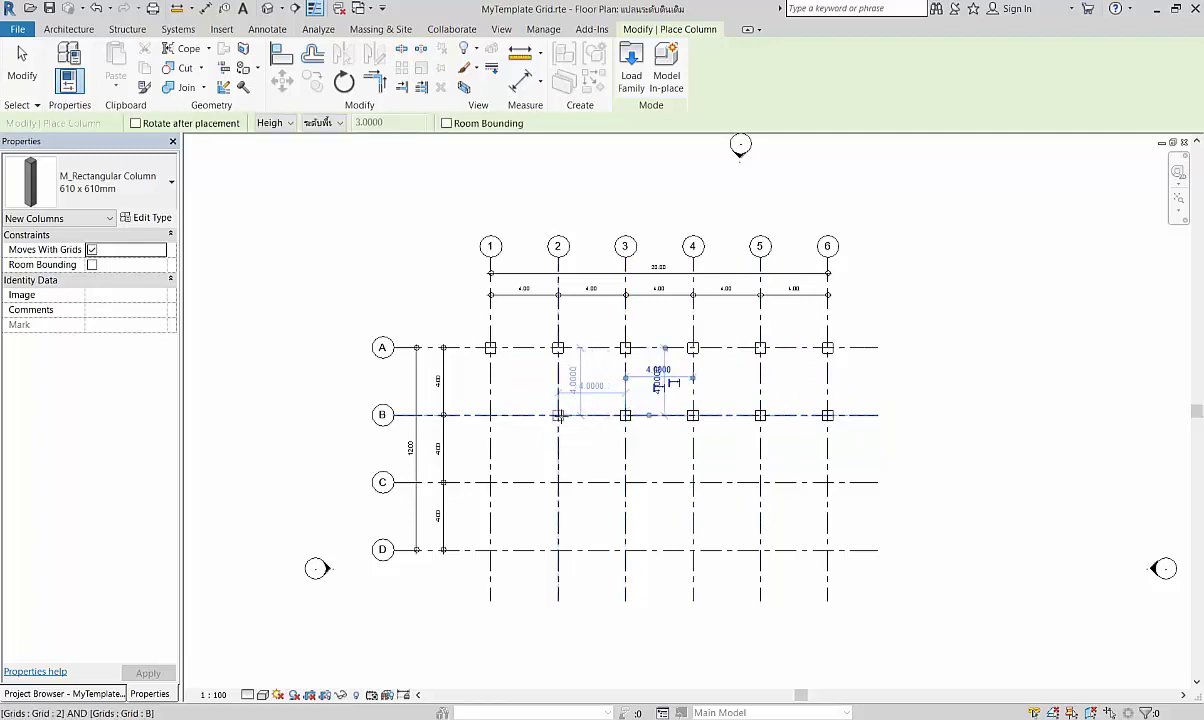
left_click(557, 414)
left_click(490, 414)
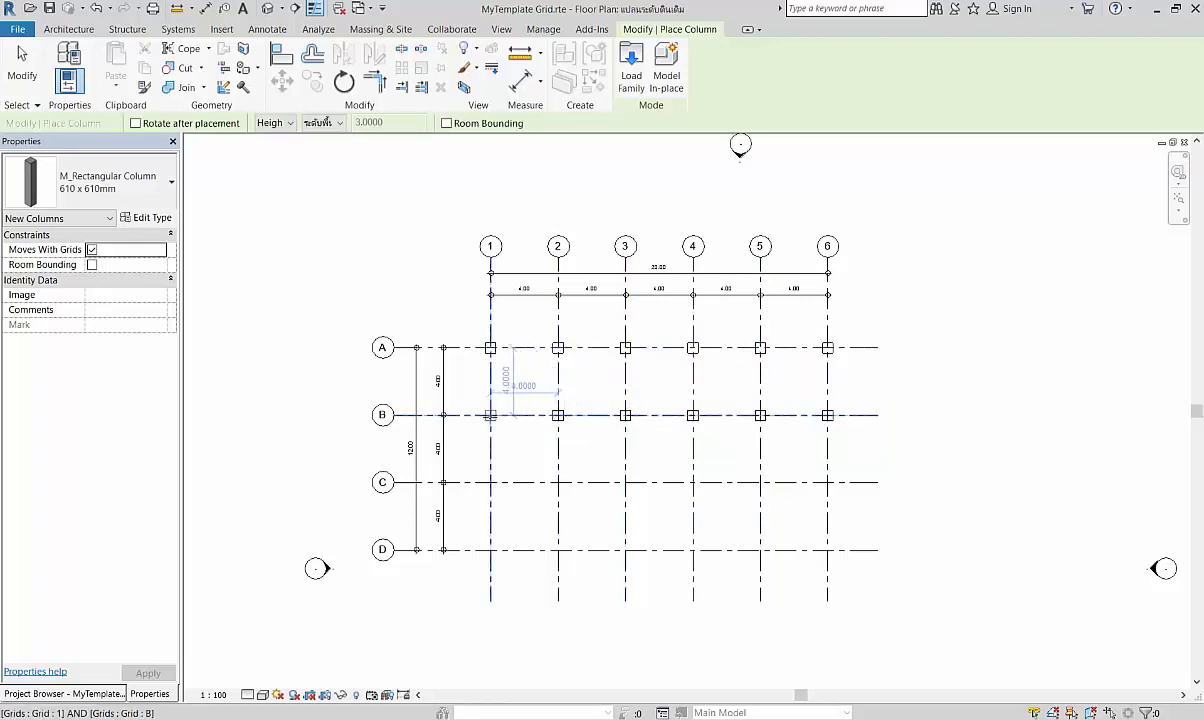
- Place columns at every row C and D intersection, then end the Column command
left_click(490, 482)
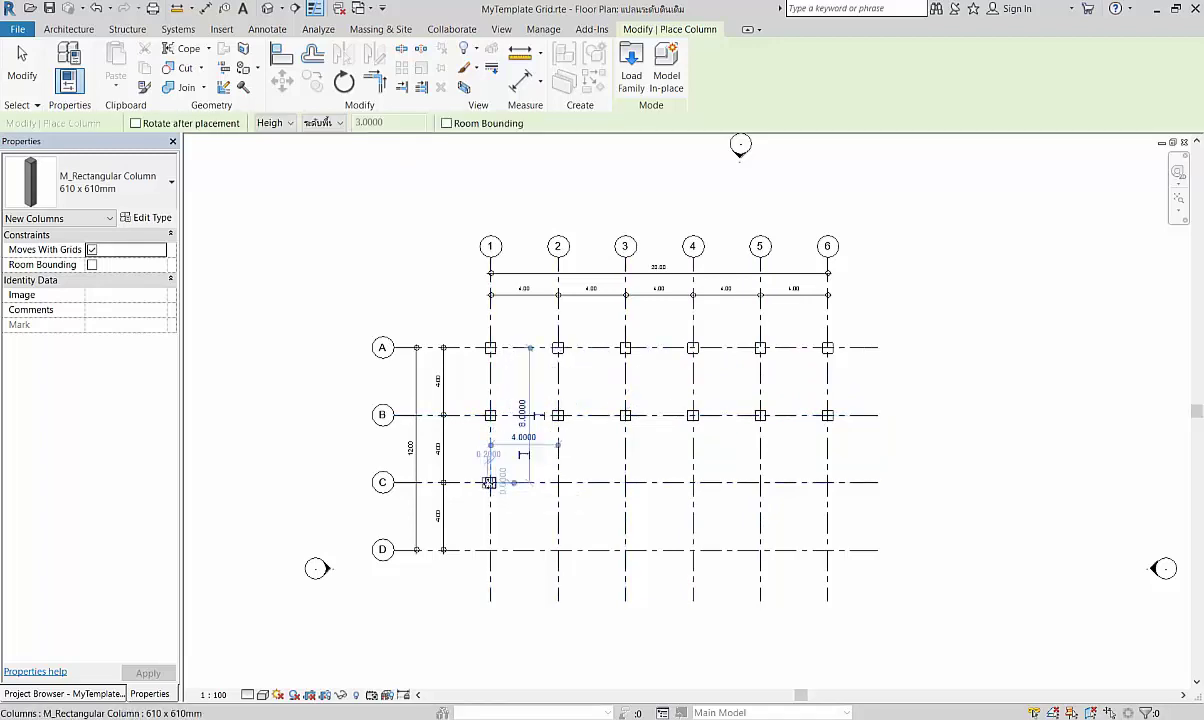
left_click(490, 549)
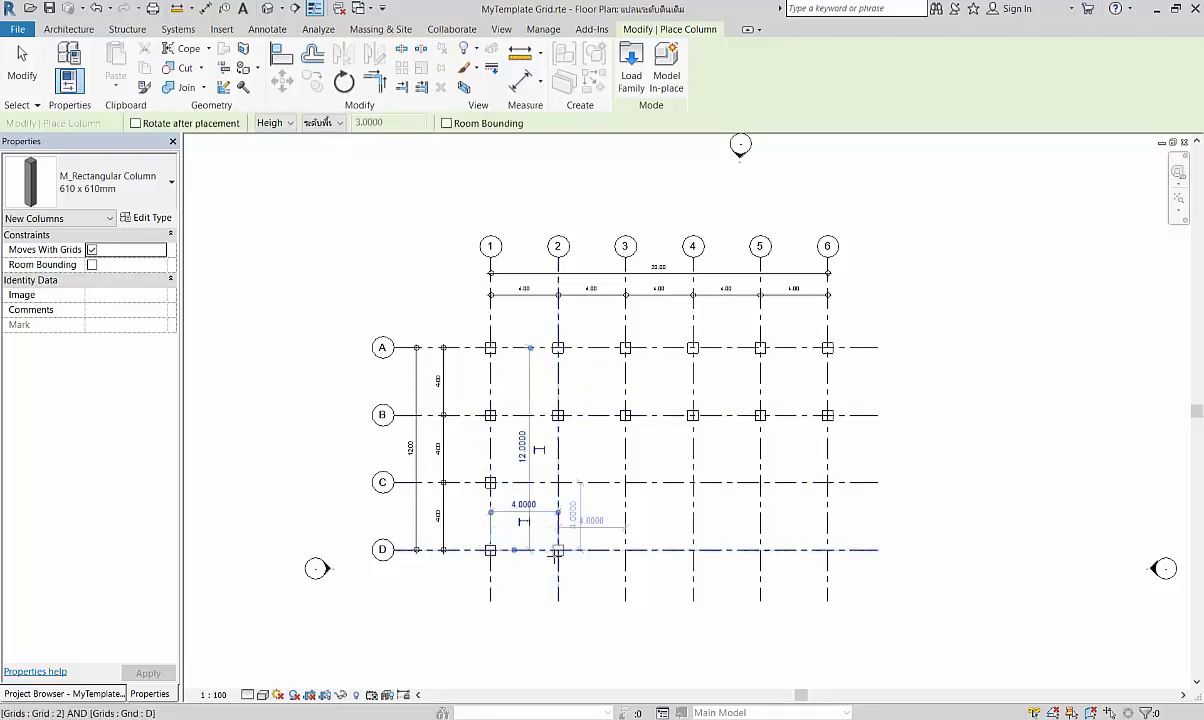
left_click(625, 549)
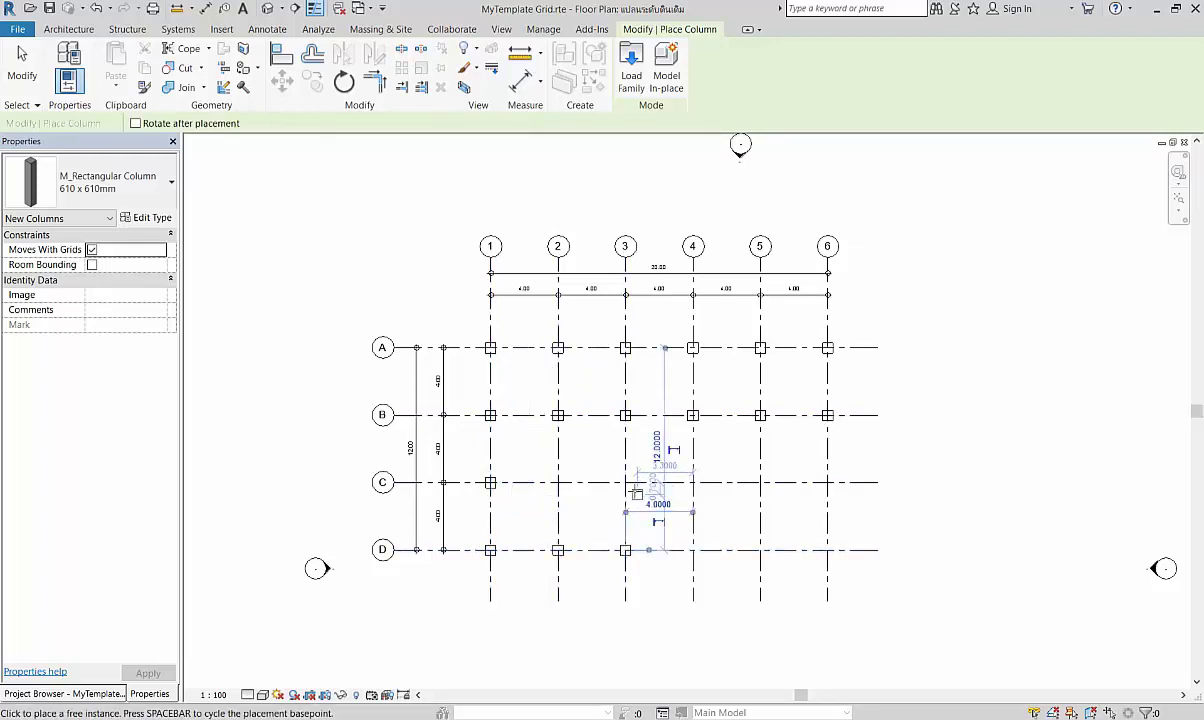
left_click(625, 482)
left_click(557, 482)
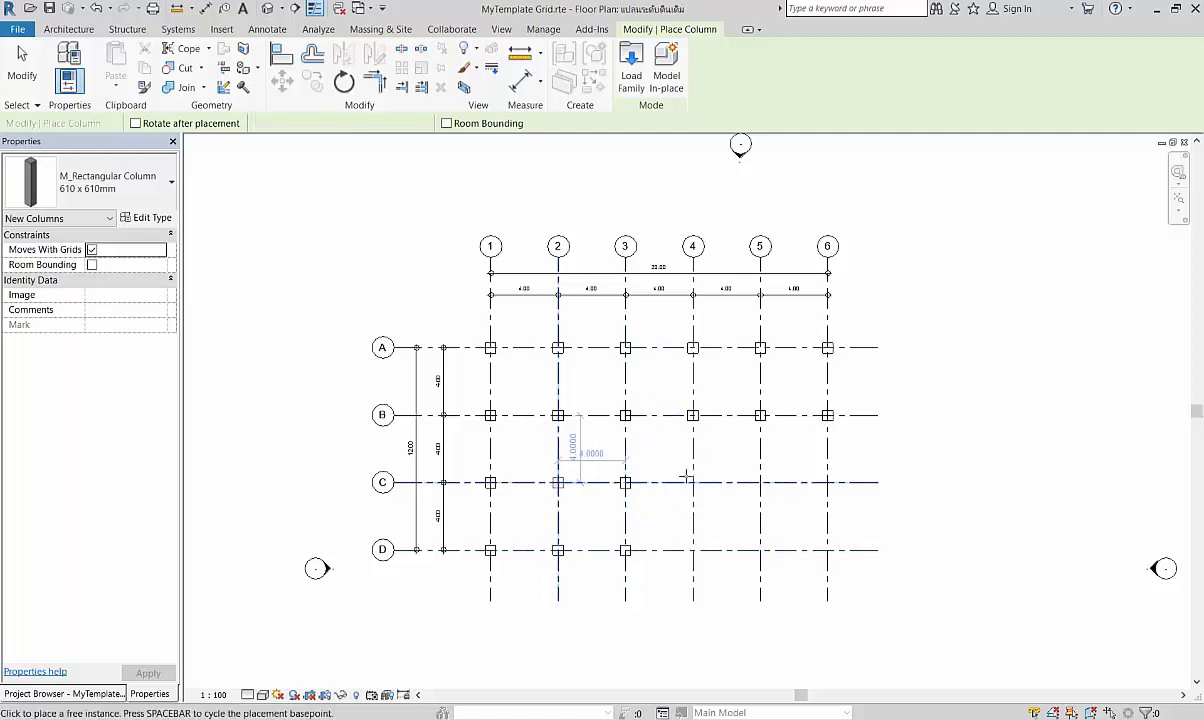
left_click(692, 482)
left_click(692, 549)
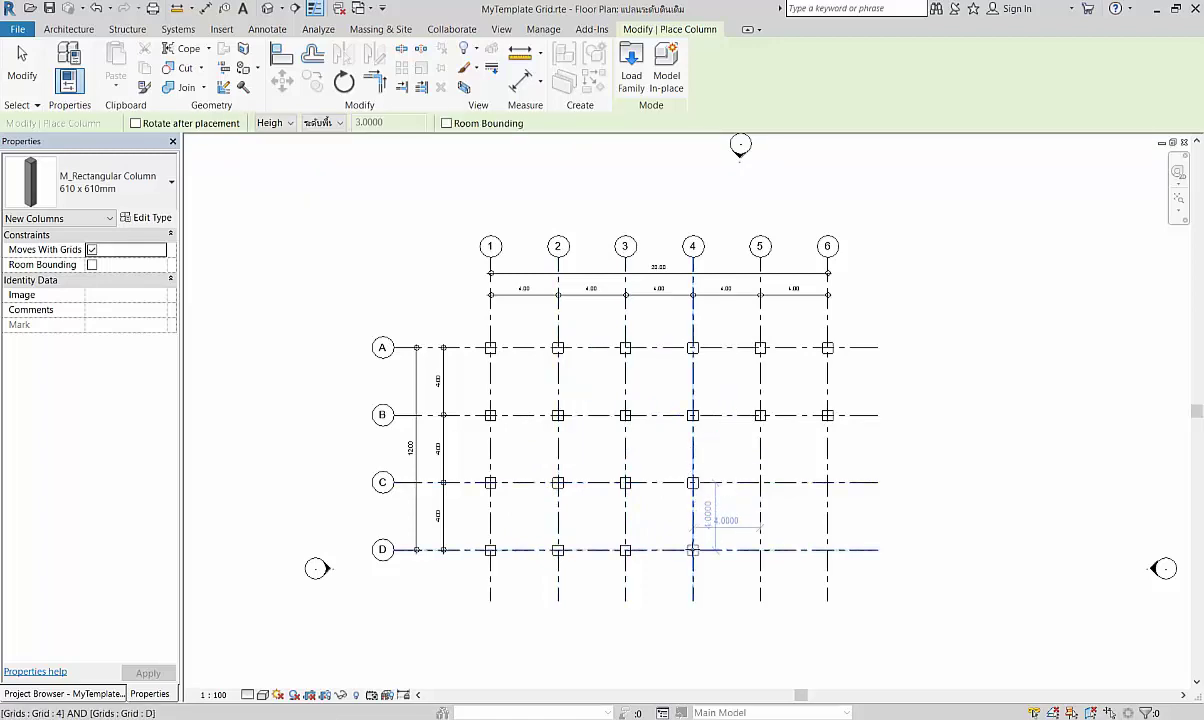
left_click(758, 549)
left_click(760, 482)
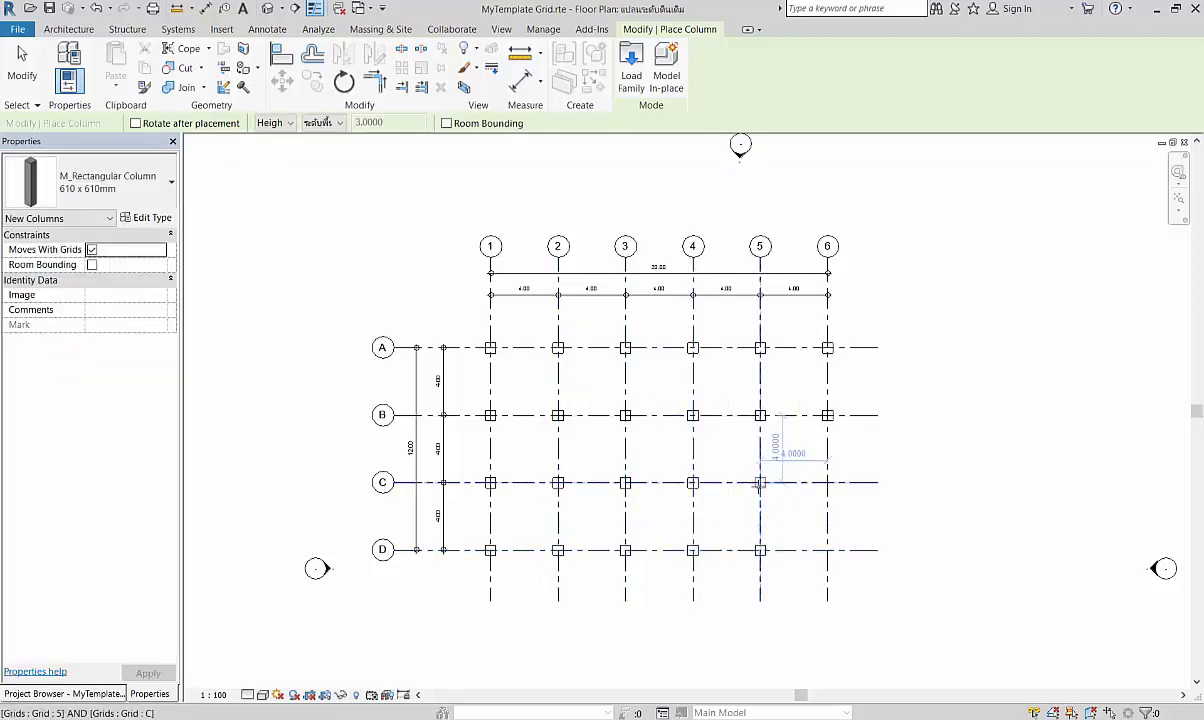
left_click(827, 482)
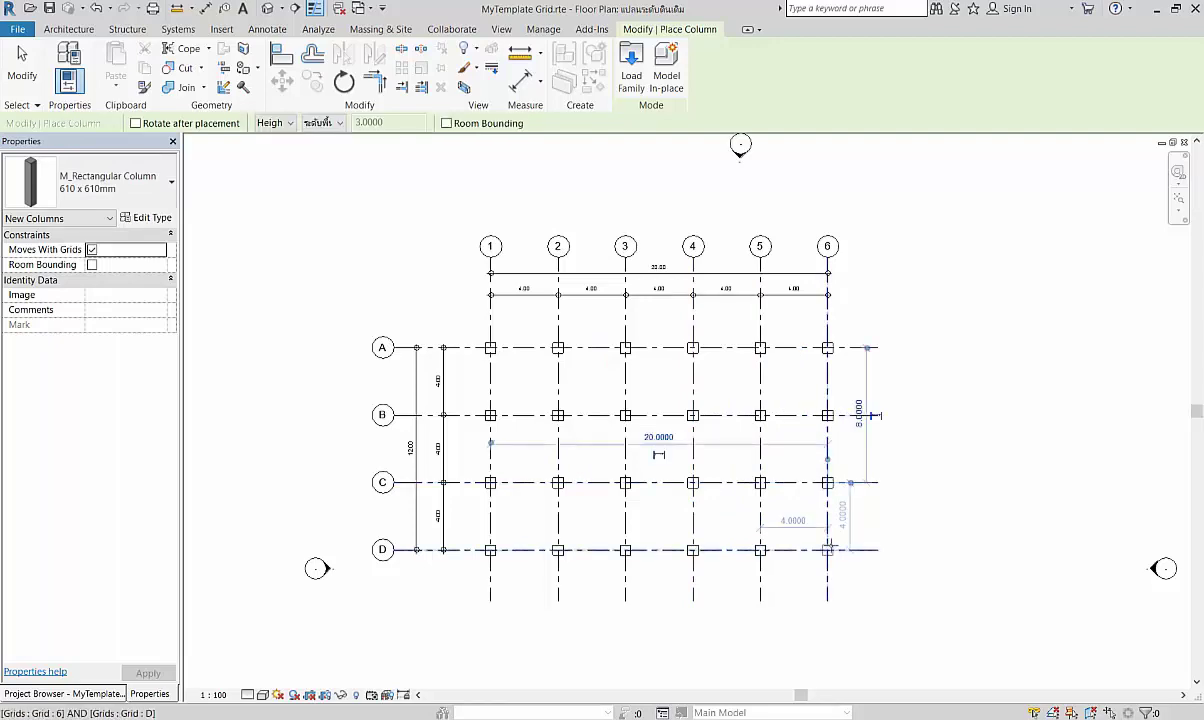
left_click(827, 549)
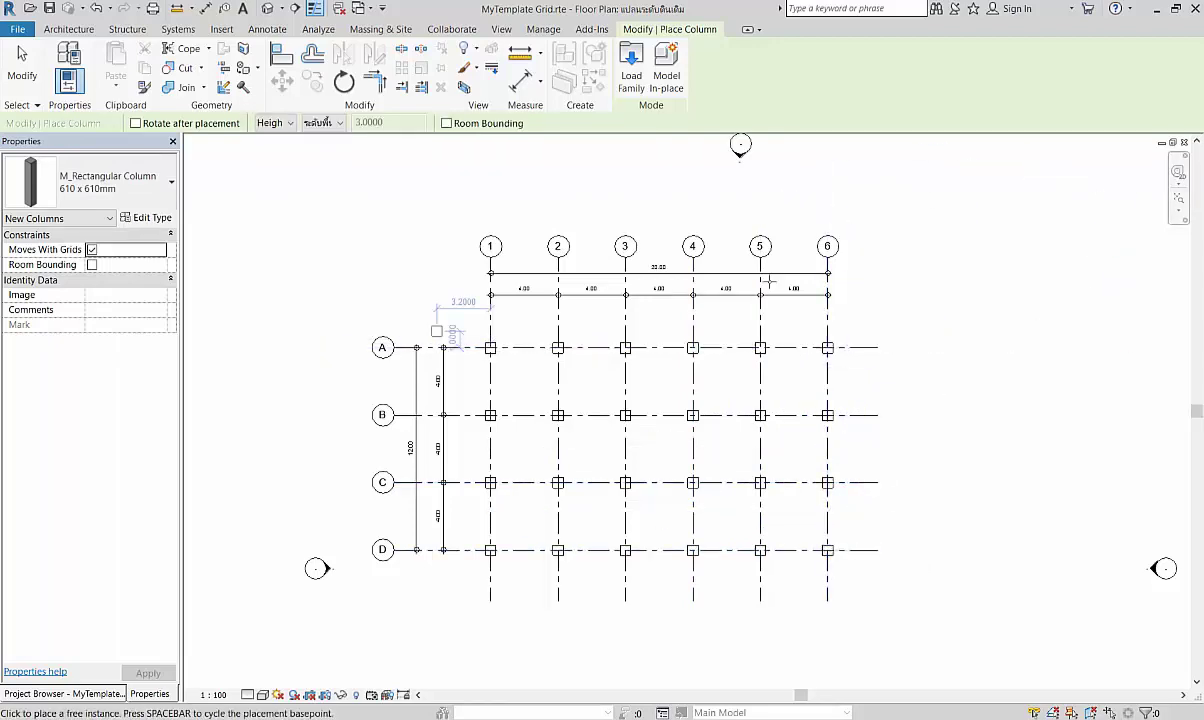
key("Escape")
key("Escape")
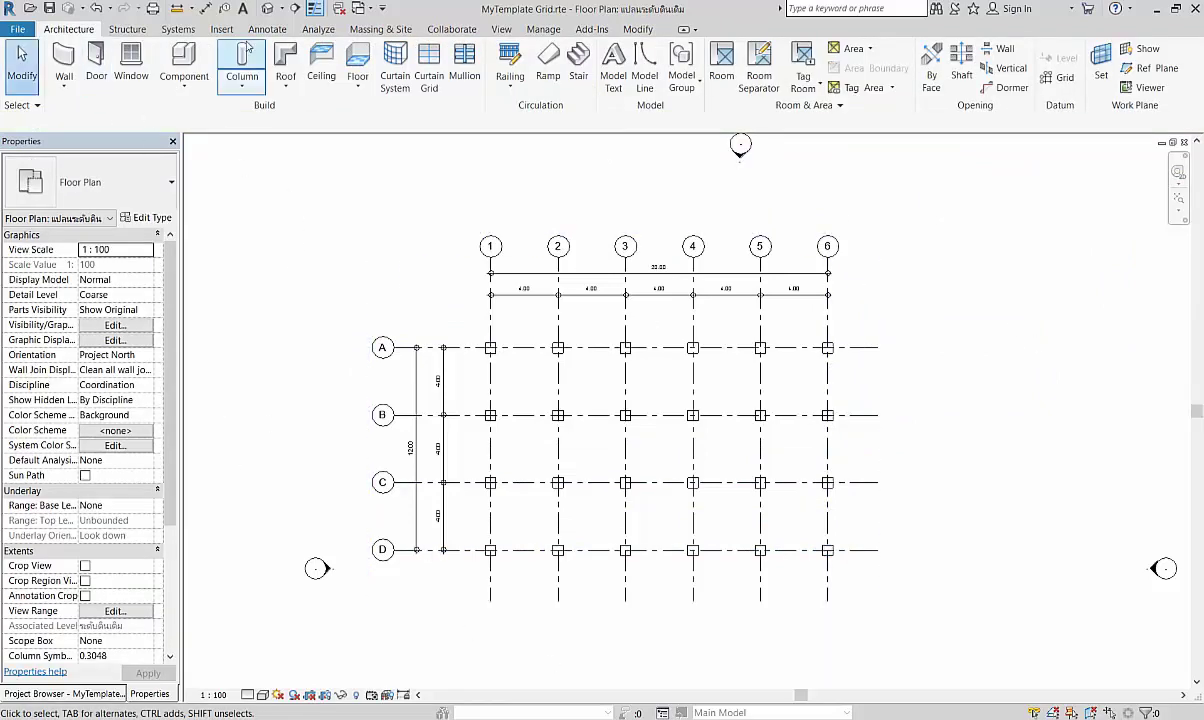
left_click(267, 8)
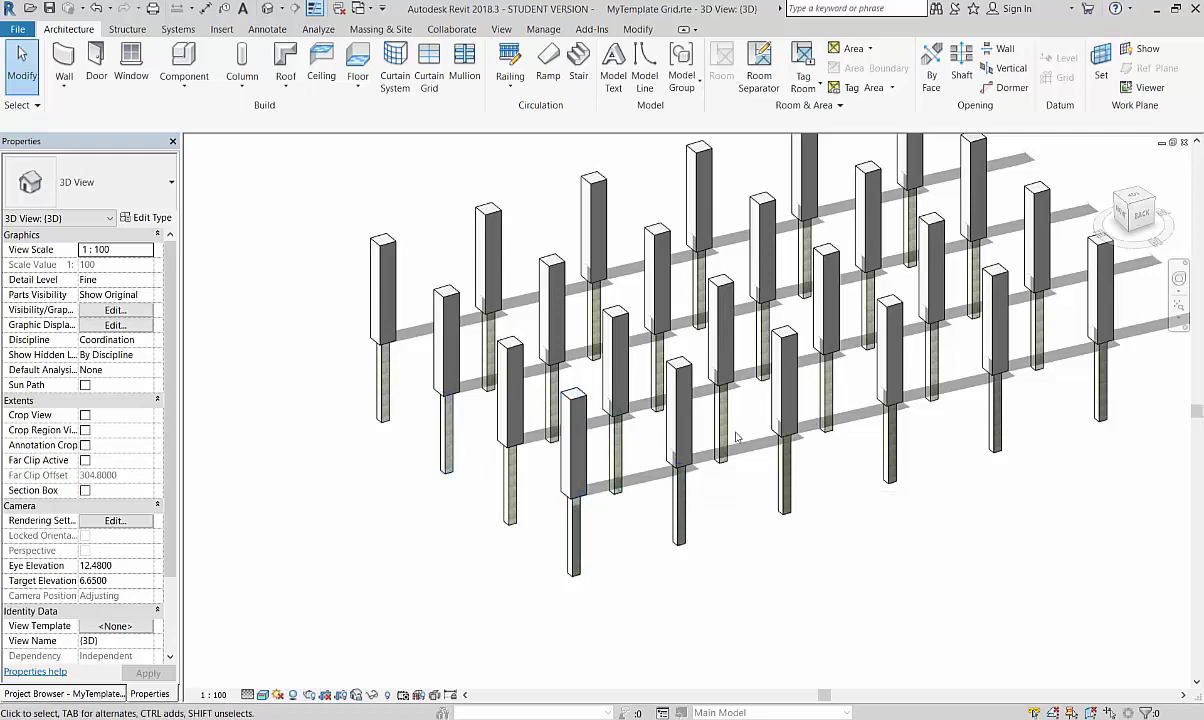
middle_click_drag(668, 485, 558, 540)
middle_click_drag(853, 374, 657, 422)
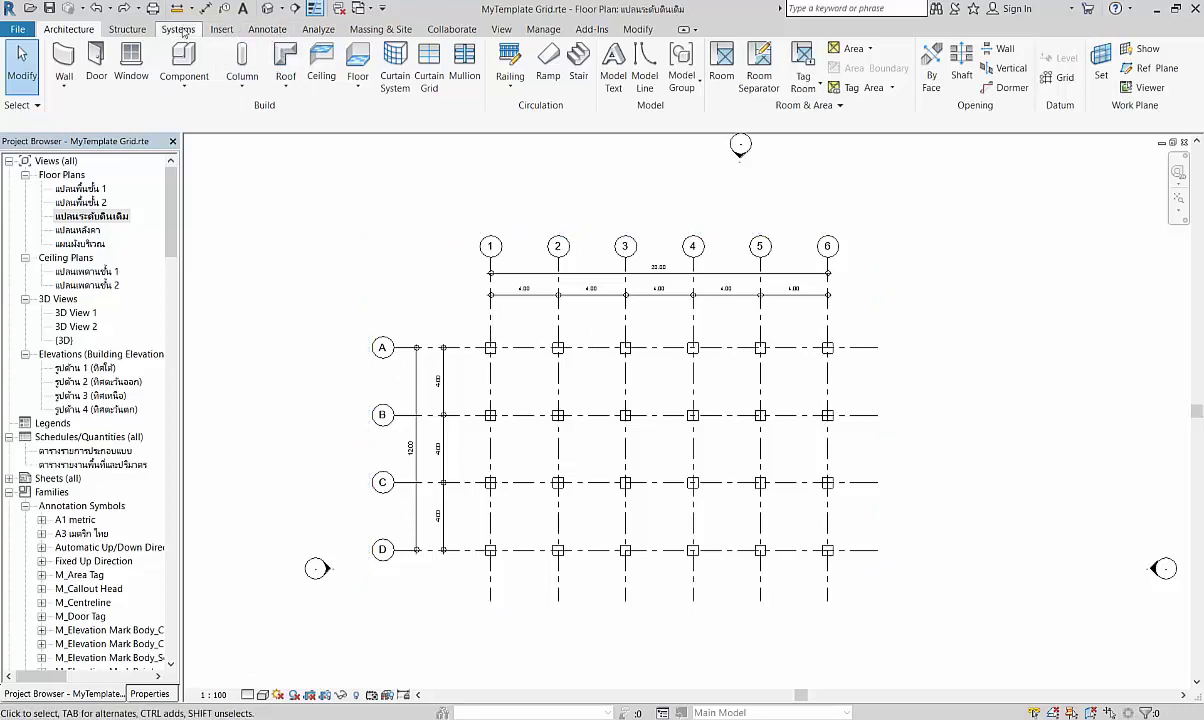
left_click(266, 8)
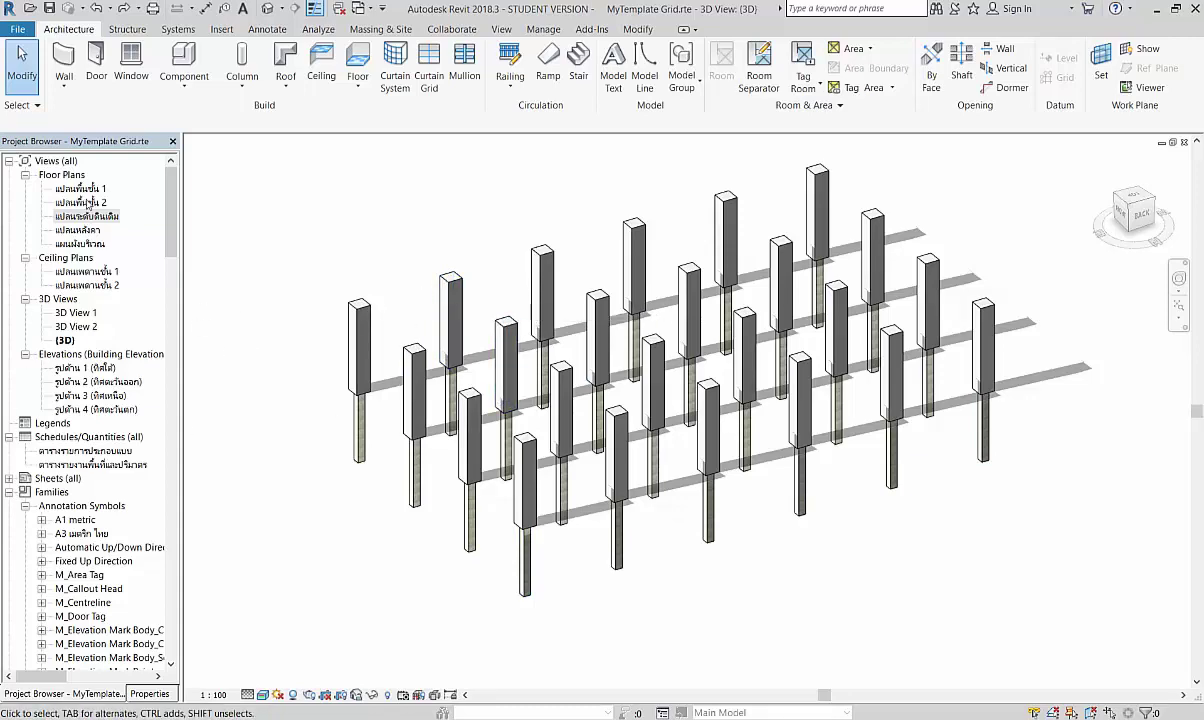
double_click(97, 216)
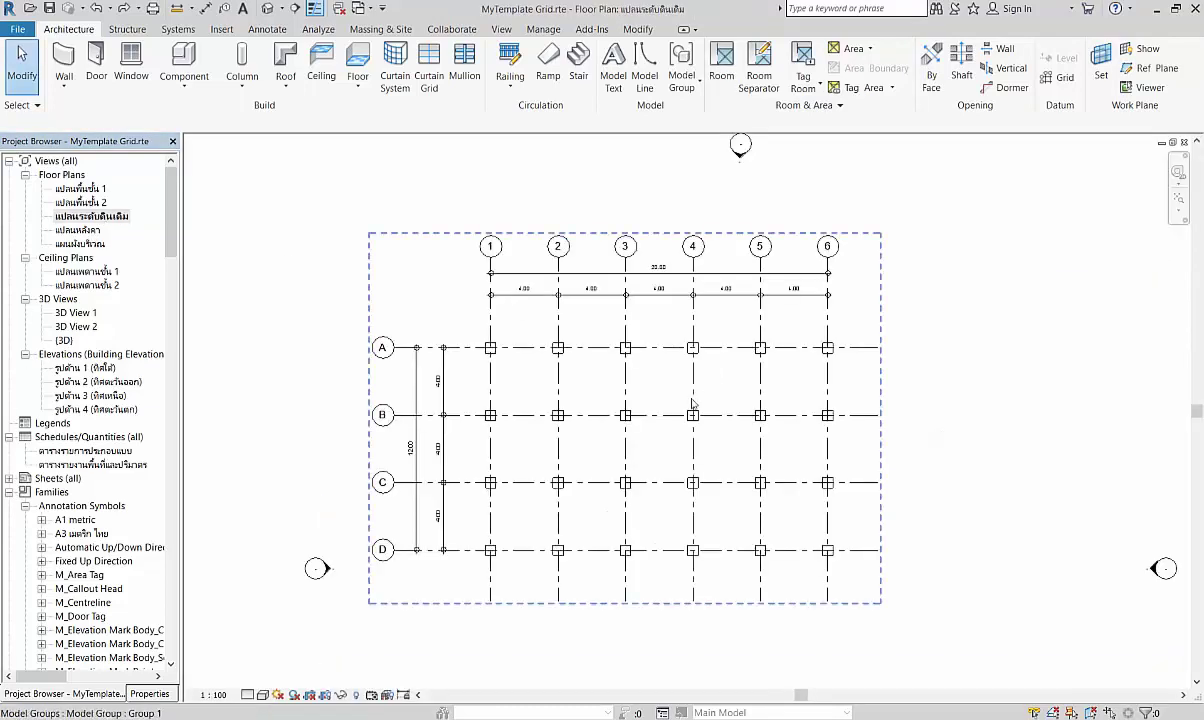
- Window-select all the columns and delete them, dismissing the save reminder without saving
left_click_drag(462, 327, 858, 577)
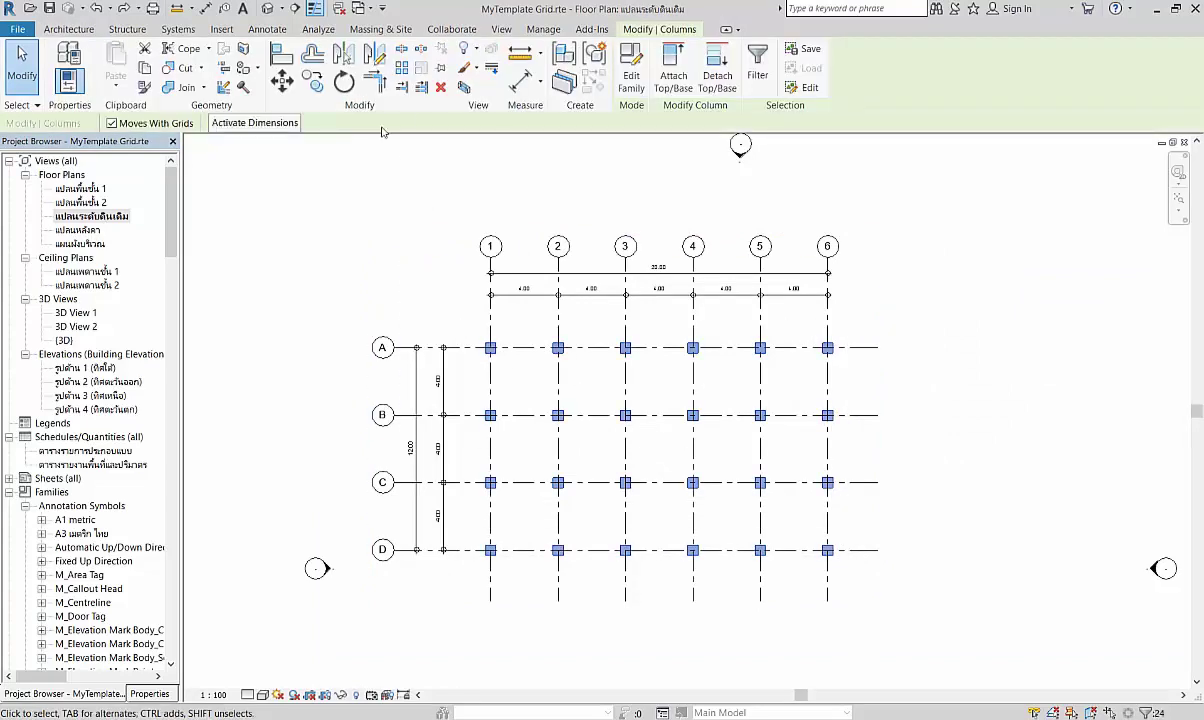
left_click(440, 87)
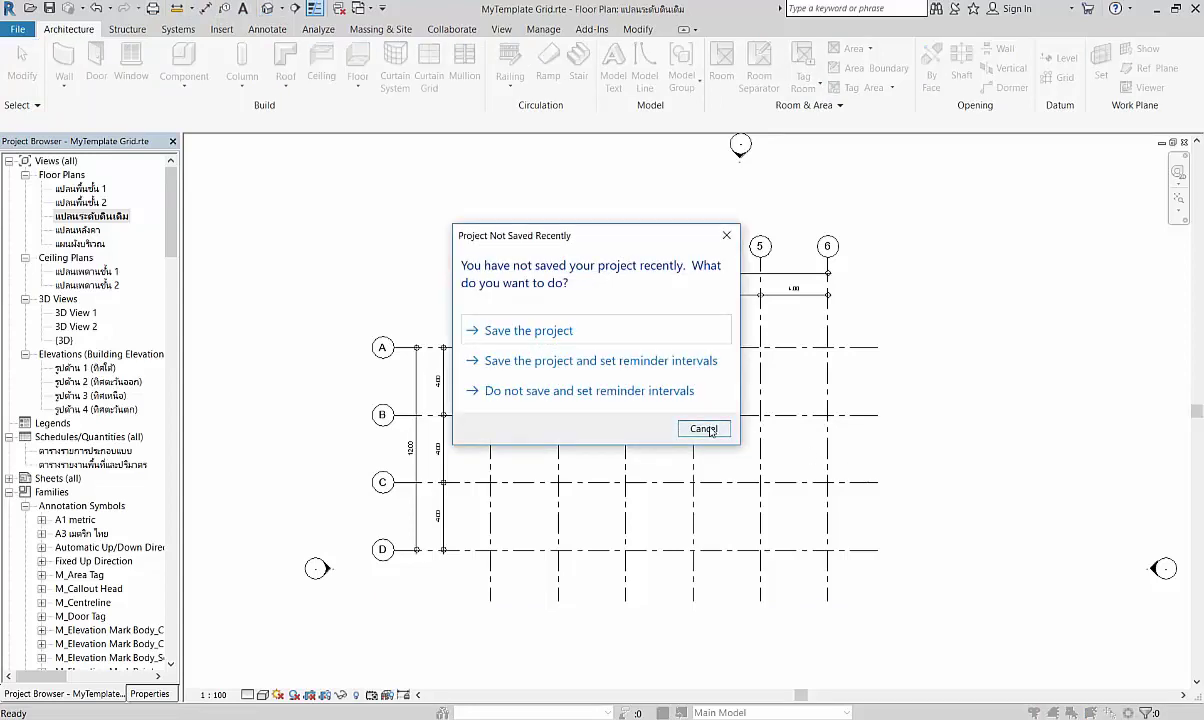
left_click(704, 429)
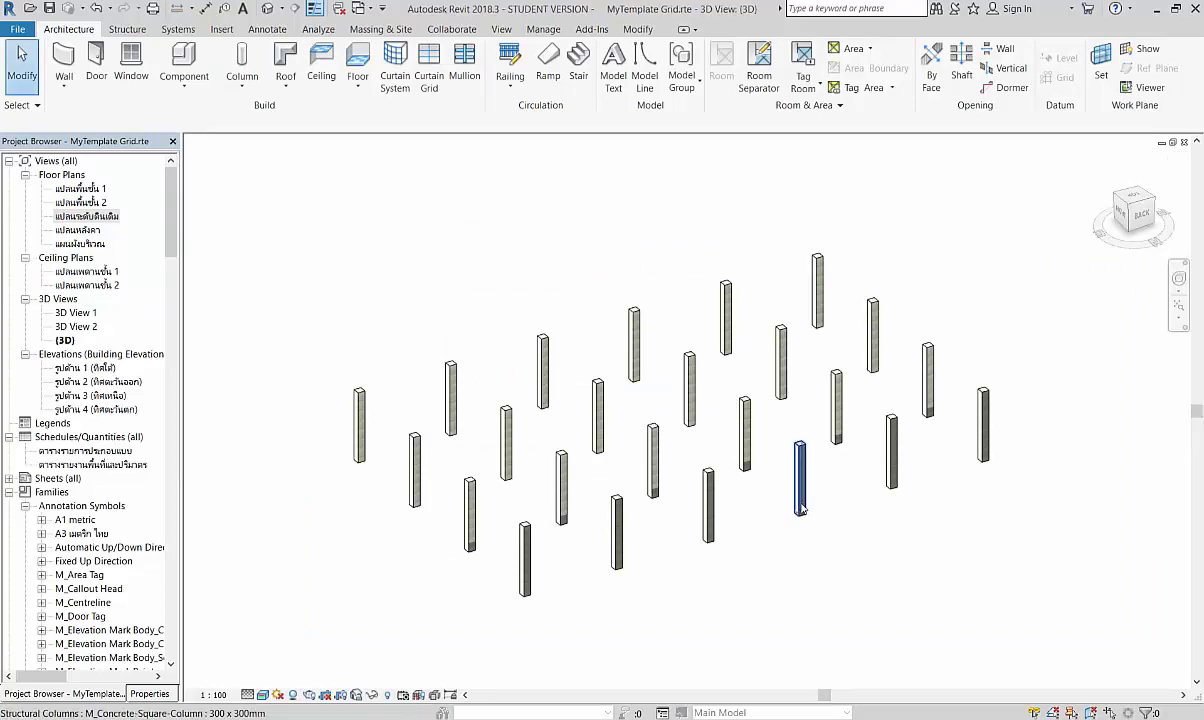
- Return to the floor plan แปลนระดับดินเดิม
scroll(1061, 489, "up", 1)
scroll(826, 405, "down", 1)
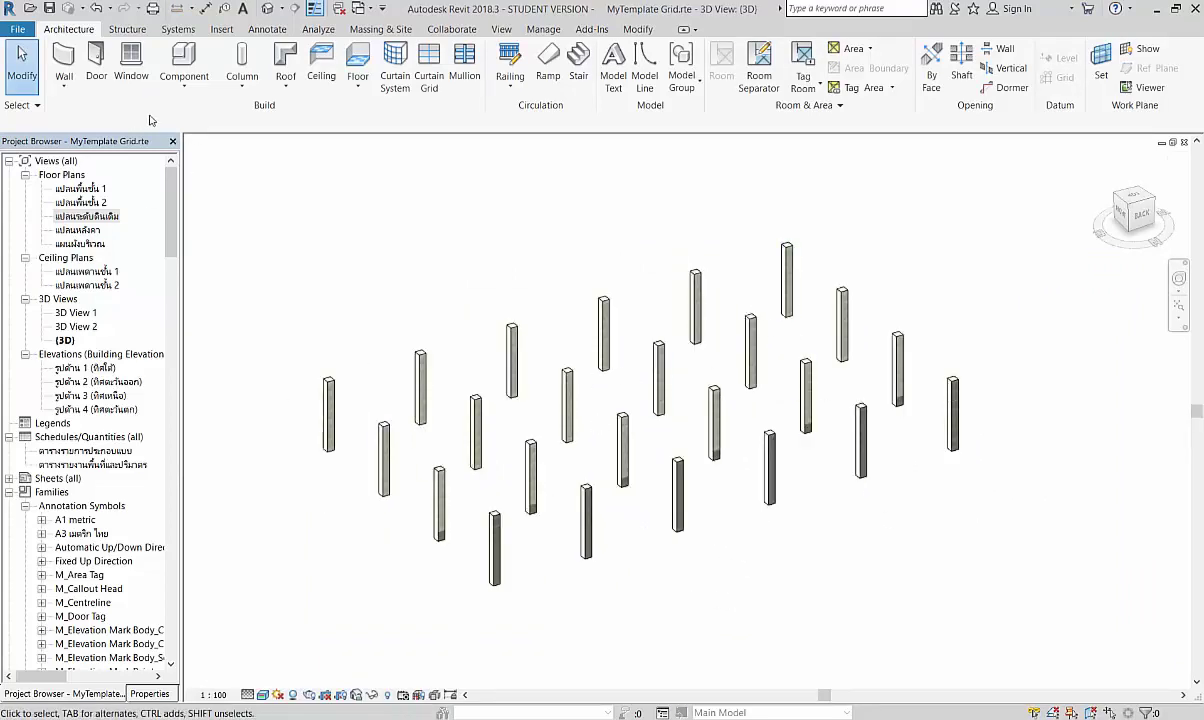
double_click(110, 217)
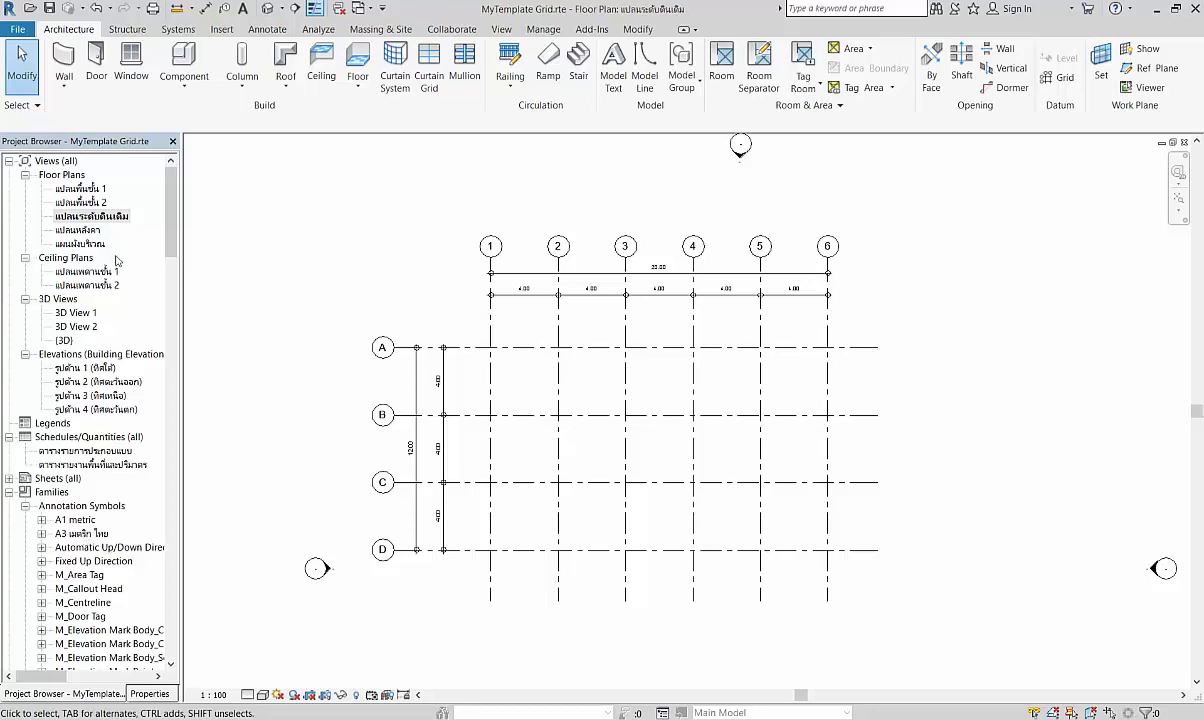
- Set the ground-level plan's View Range depth level to Unlimited and clear the selection
left_click(150, 693)
scroll(88, 360, "down", 1)
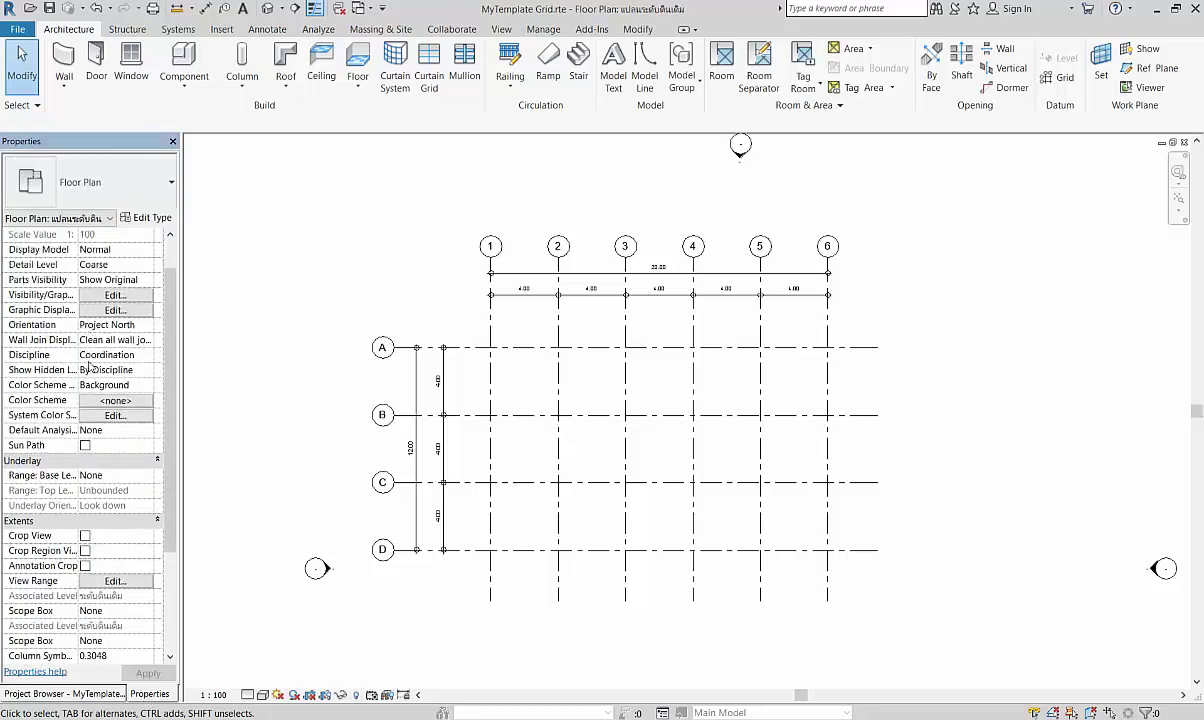
scroll(88, 368, "down", 5)
left_click(115, 445)
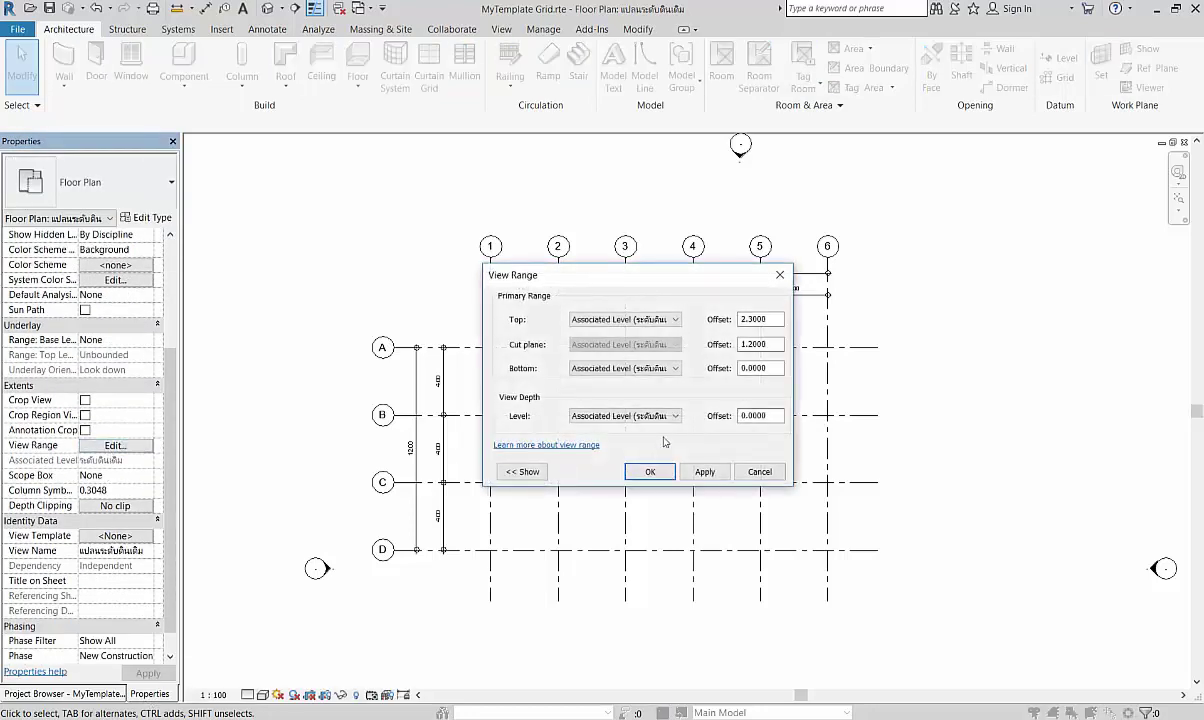
left_click(624, 415)
left_click(615, 438)
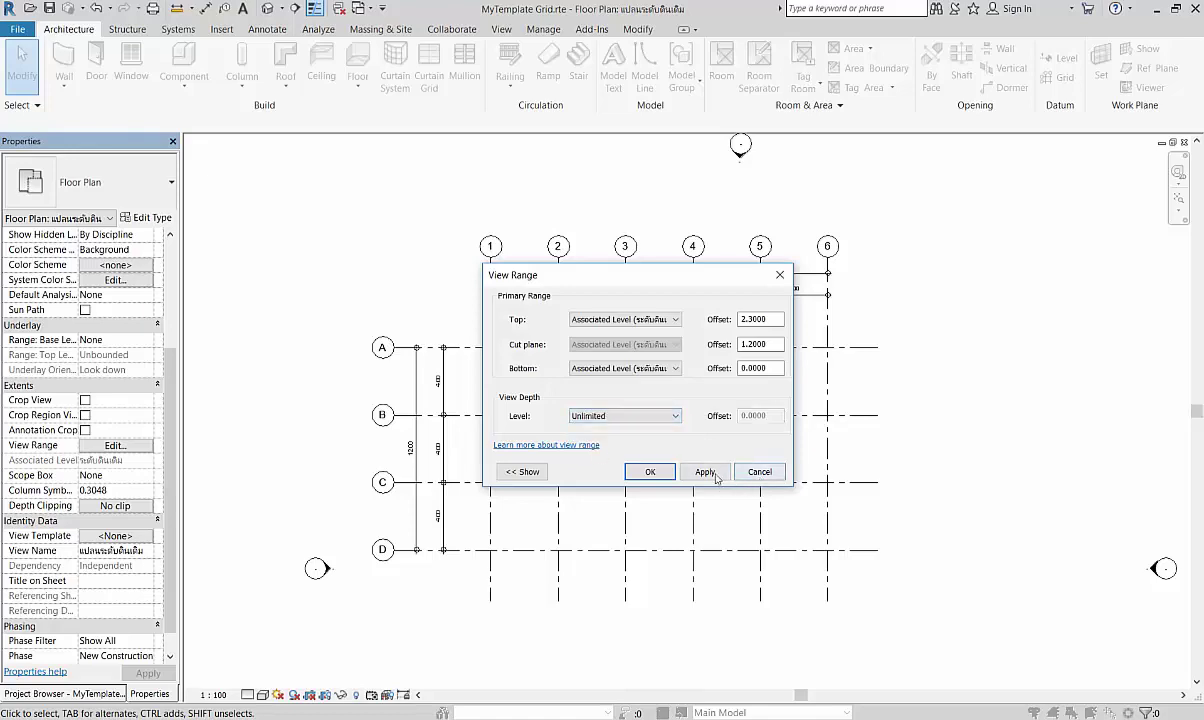
left_click(650, 471)
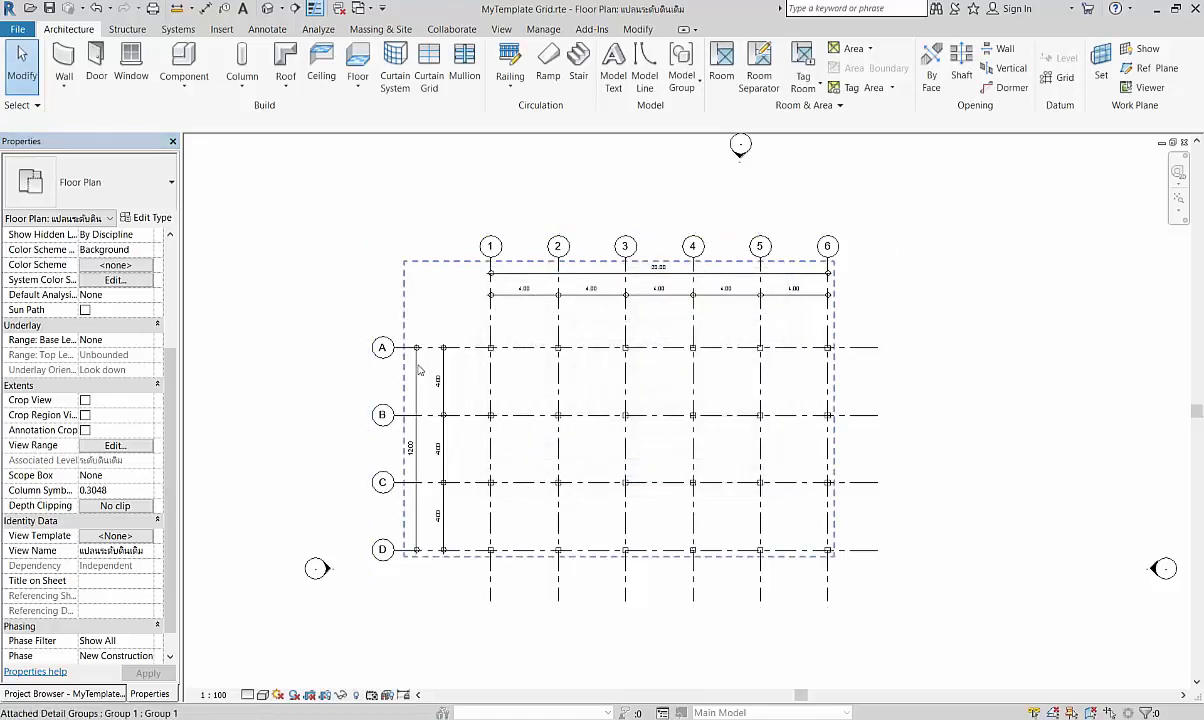
key("Escape")
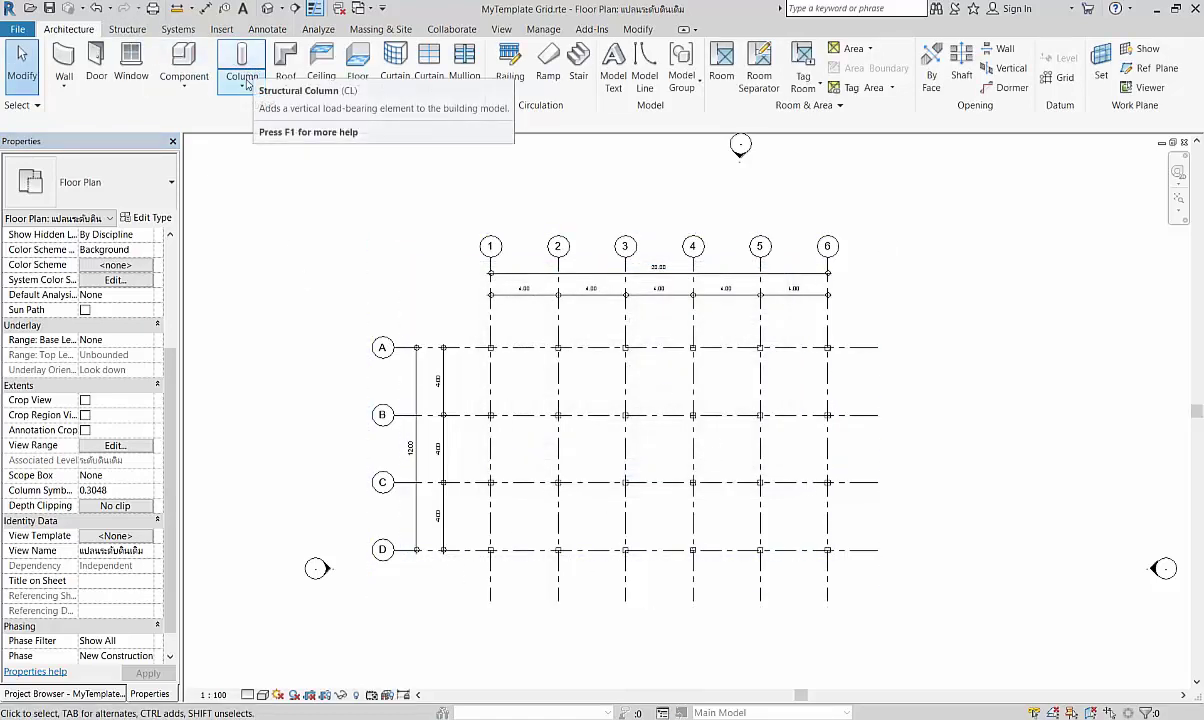
- Start an Isolated foundation from the Structure tab and agree to load a family
left_click(128, 29)
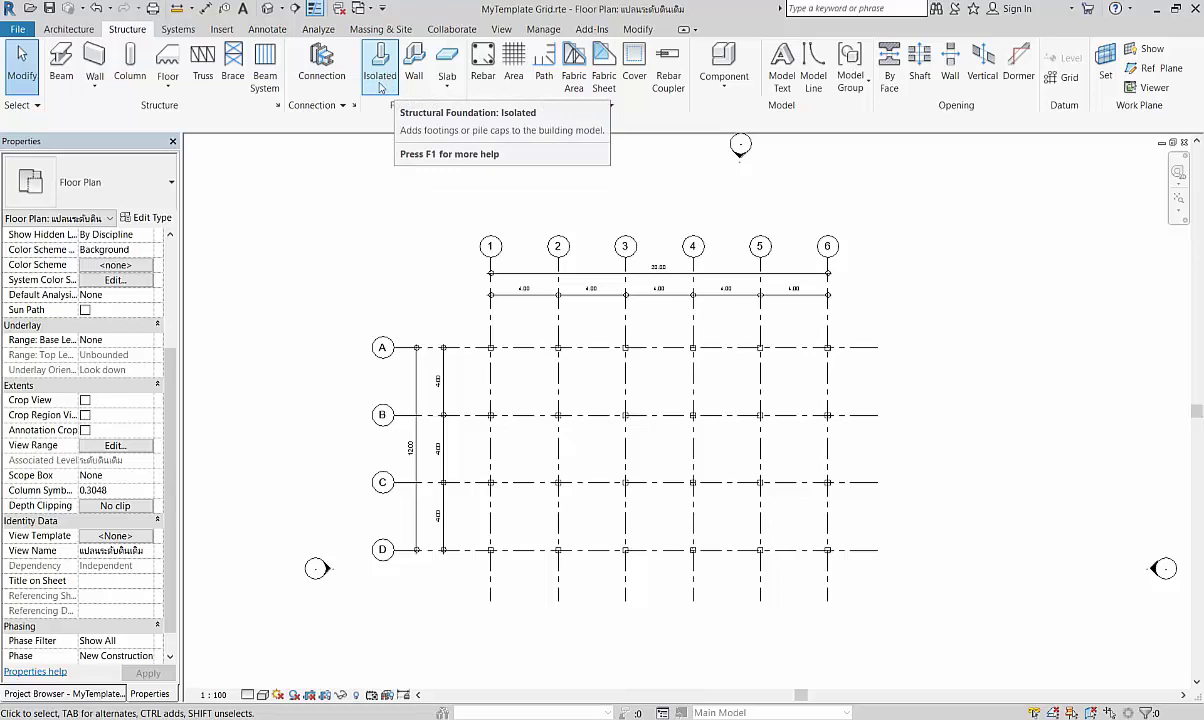
left_click(385, 78)
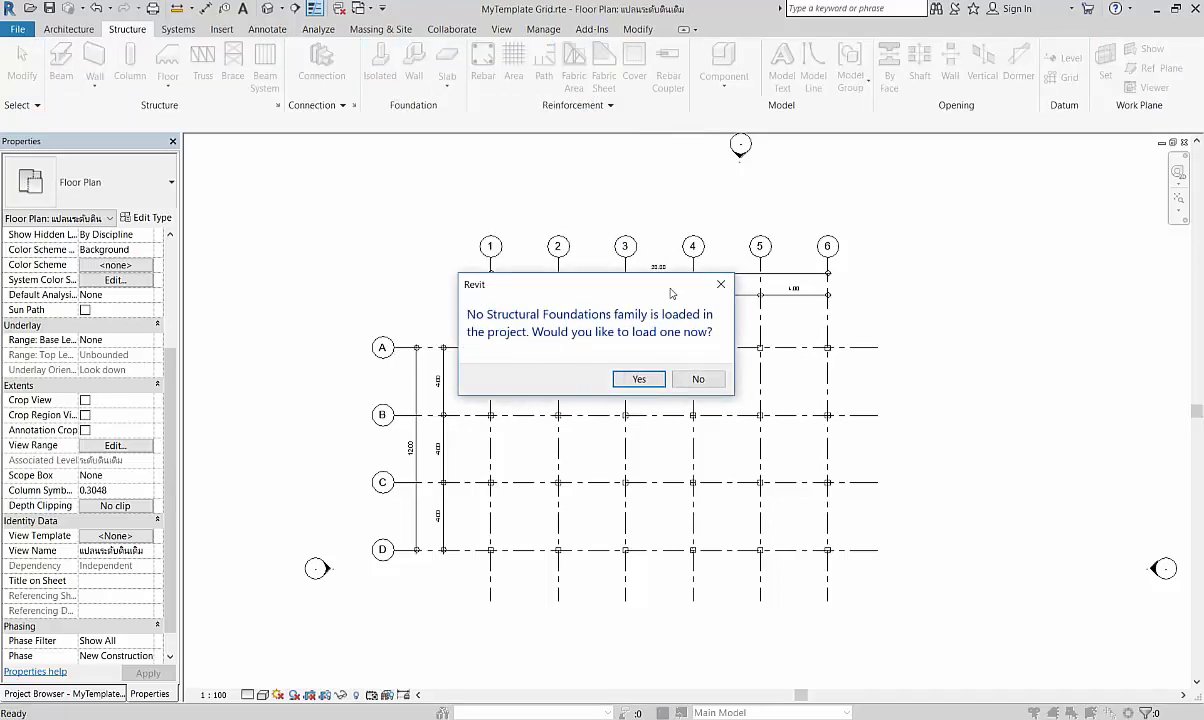
left_click(633, 379)
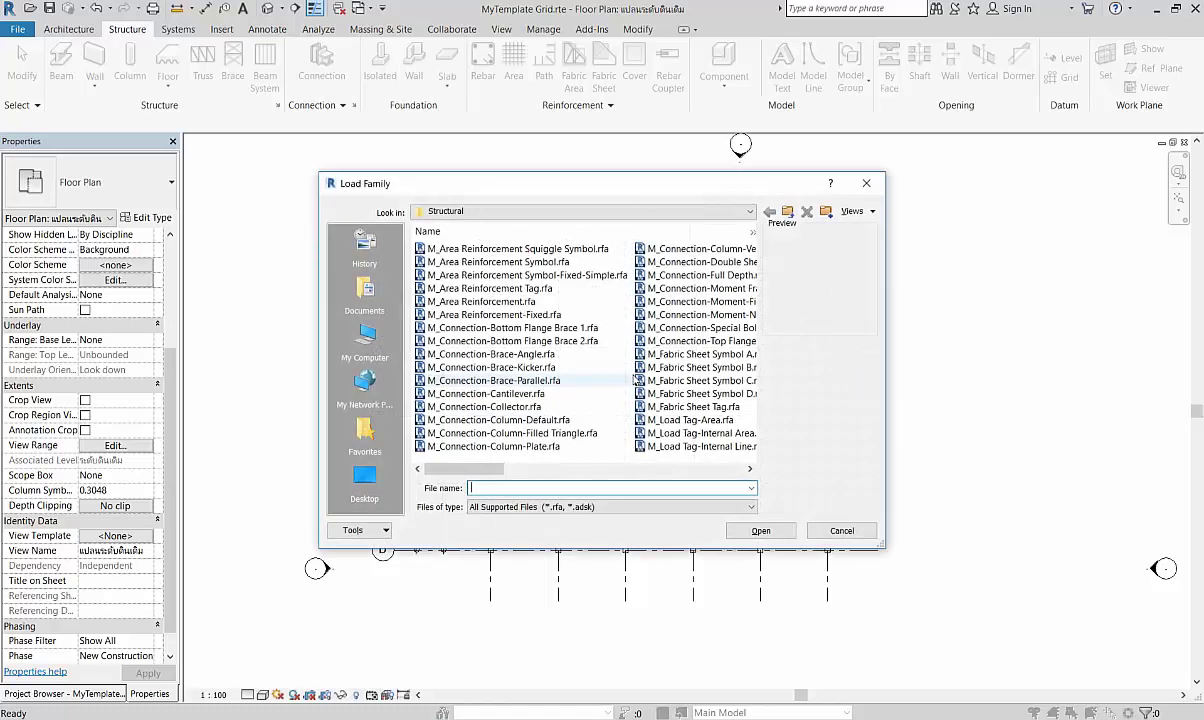
- Browse drive F: to the Revit 2018 exercise folder and load Footing.rfa
left_click(715, 212)
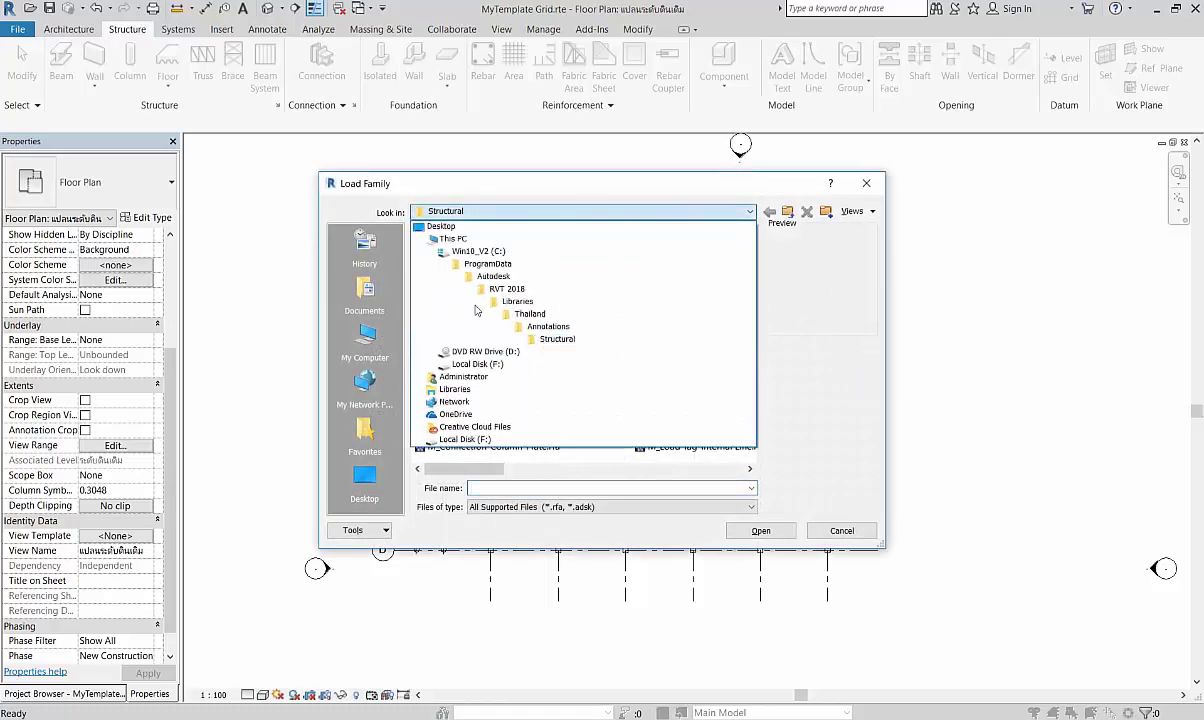
left_click(515, 252)
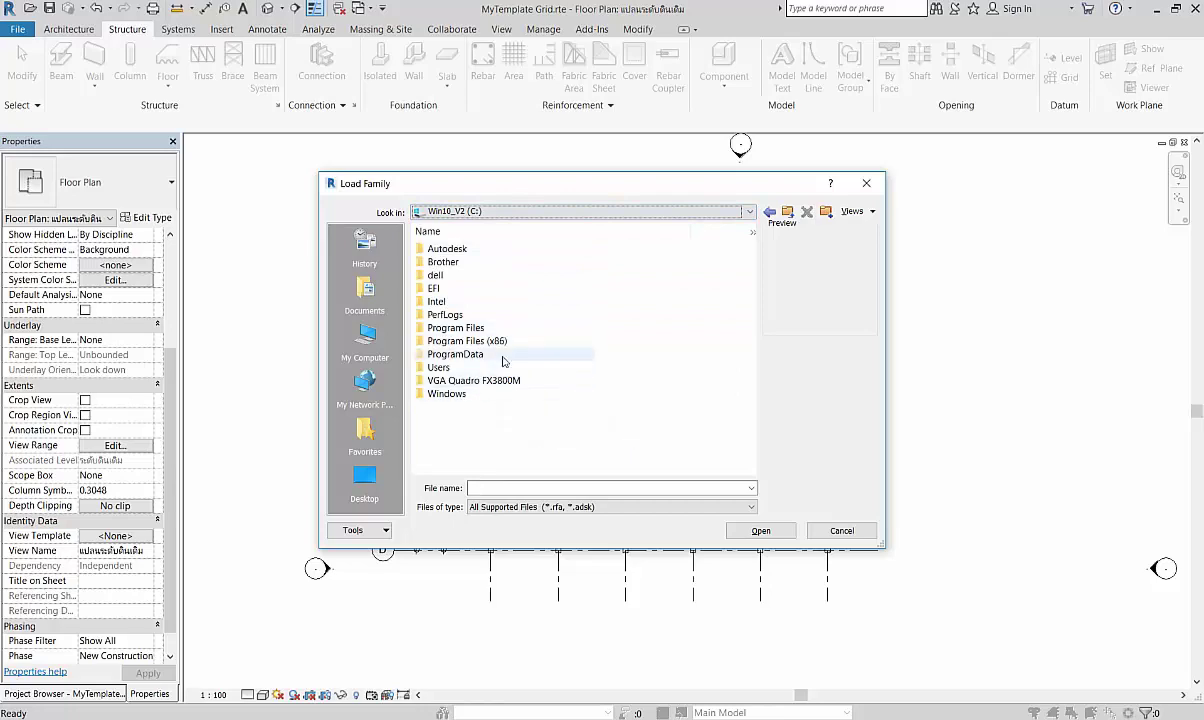
left_click(688, 212)
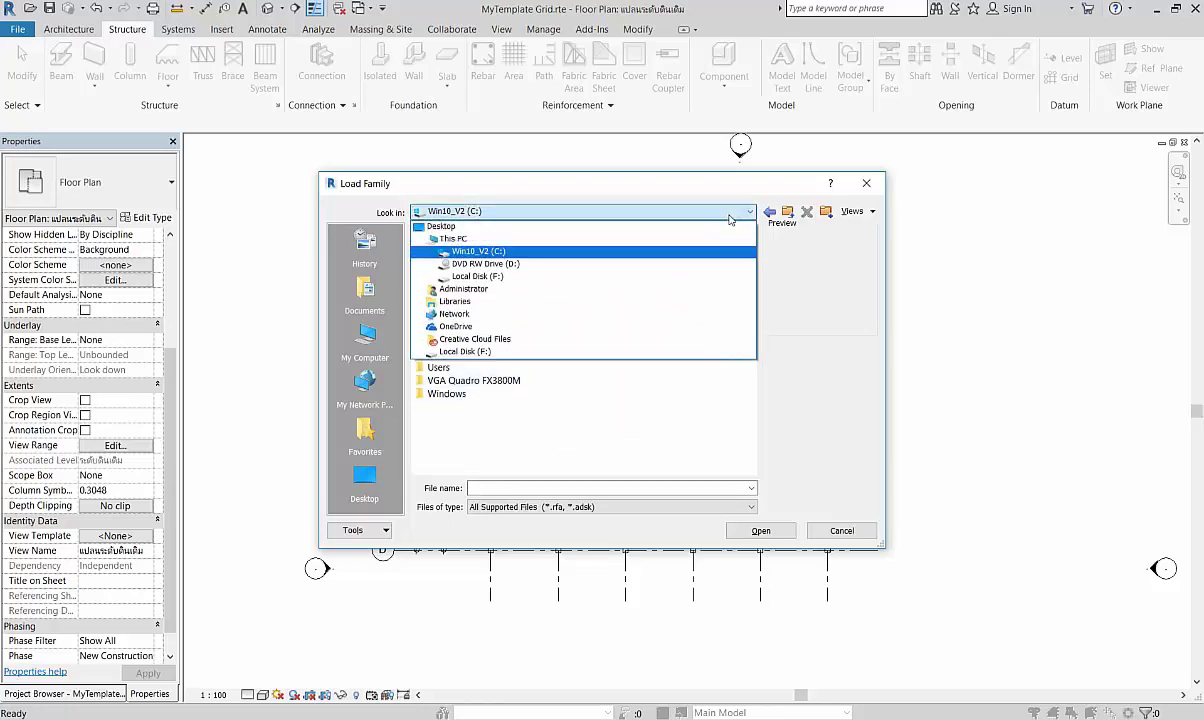
left_click(495, 266)
scroll(527, 281, "down", 4)
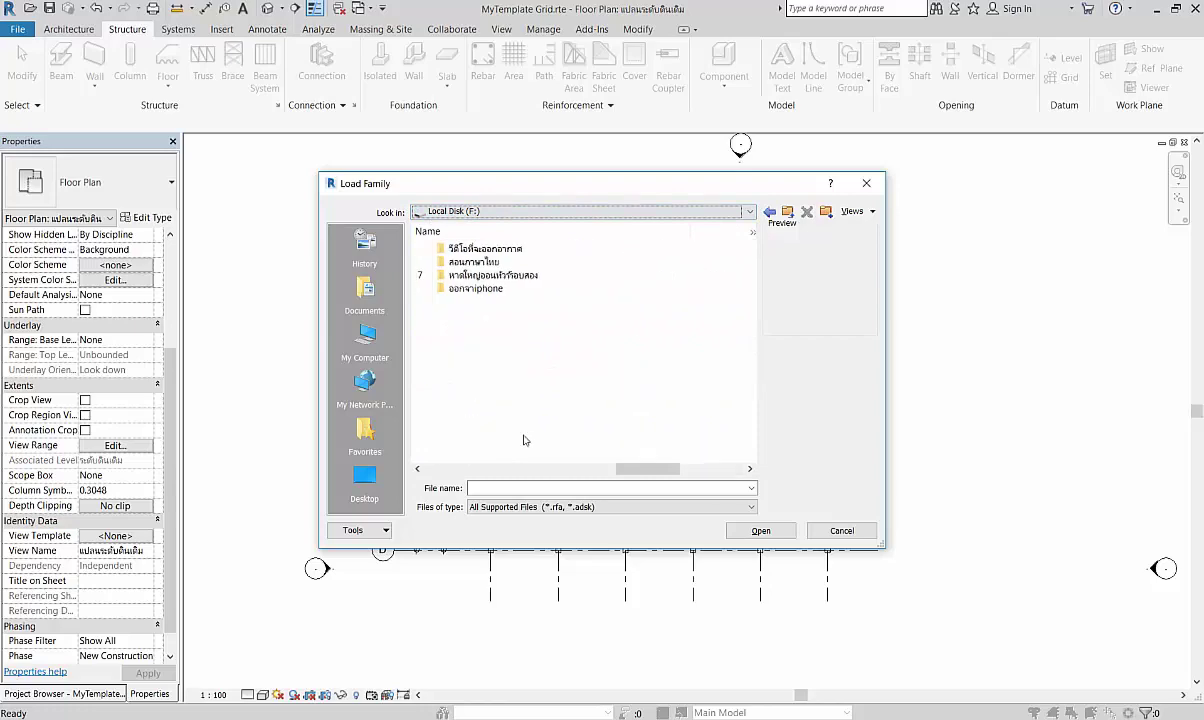
scroll(523, 440, "up", 3)
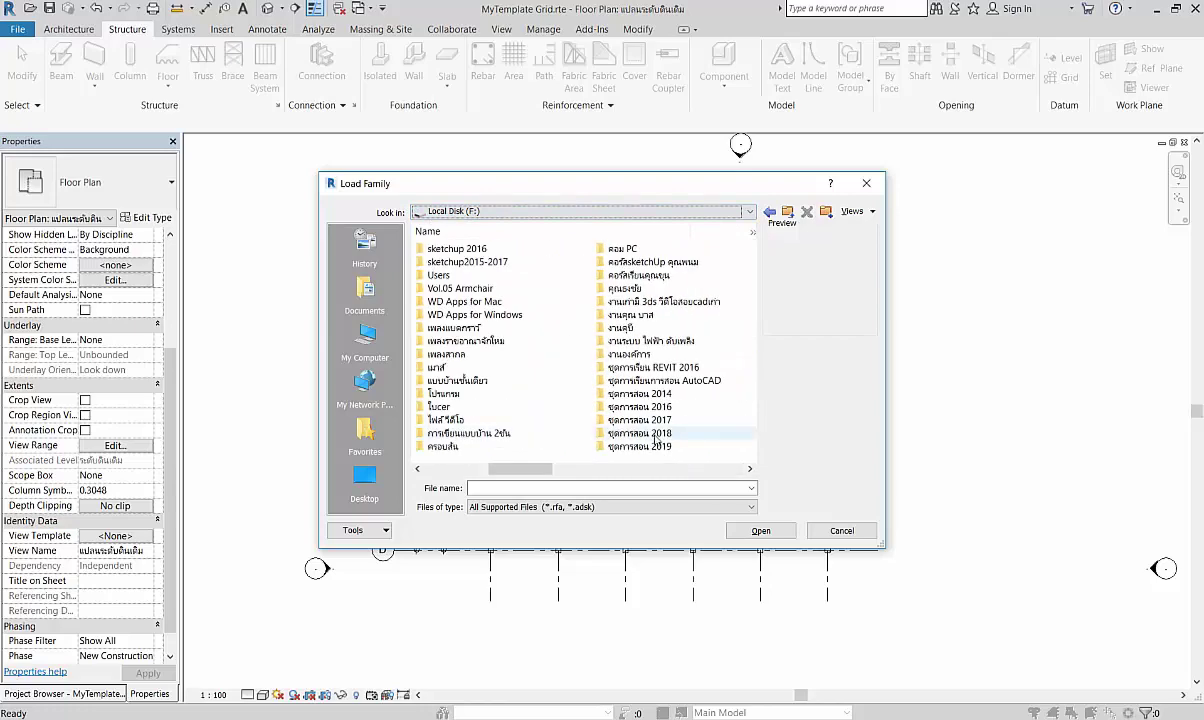
scroll(655, 437, "down", 1)
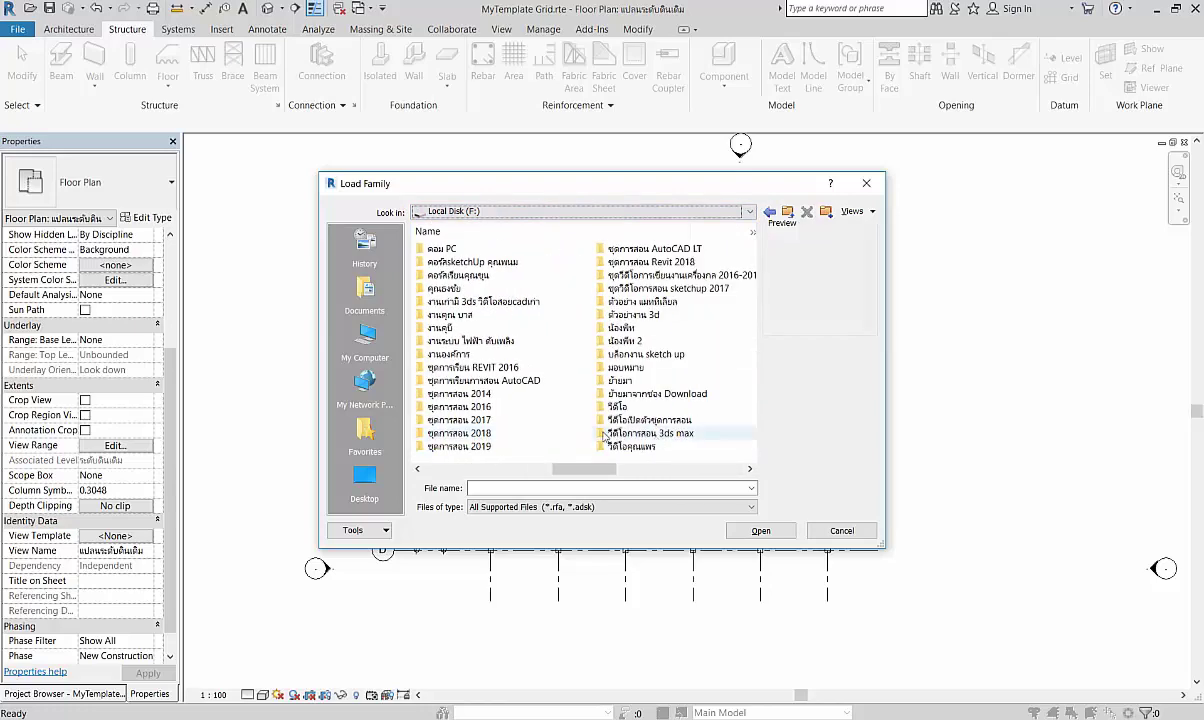
scroll(520, 372, "down", 2)
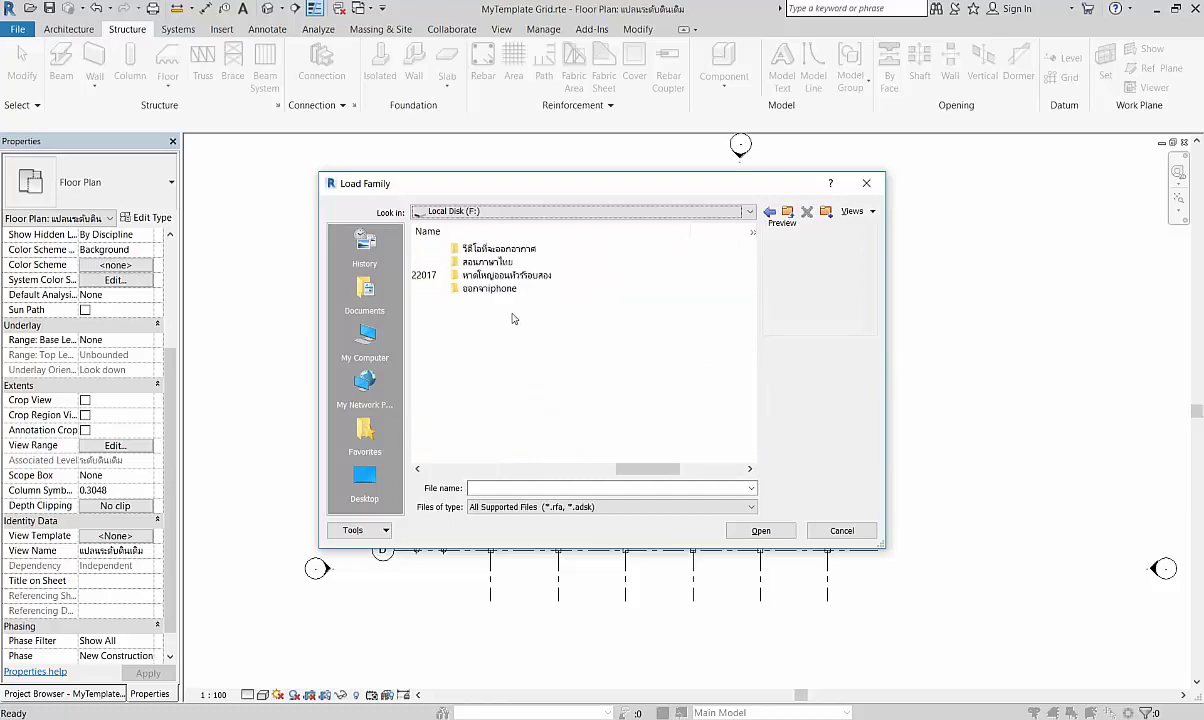
scroll(513, 320, "up", 1)
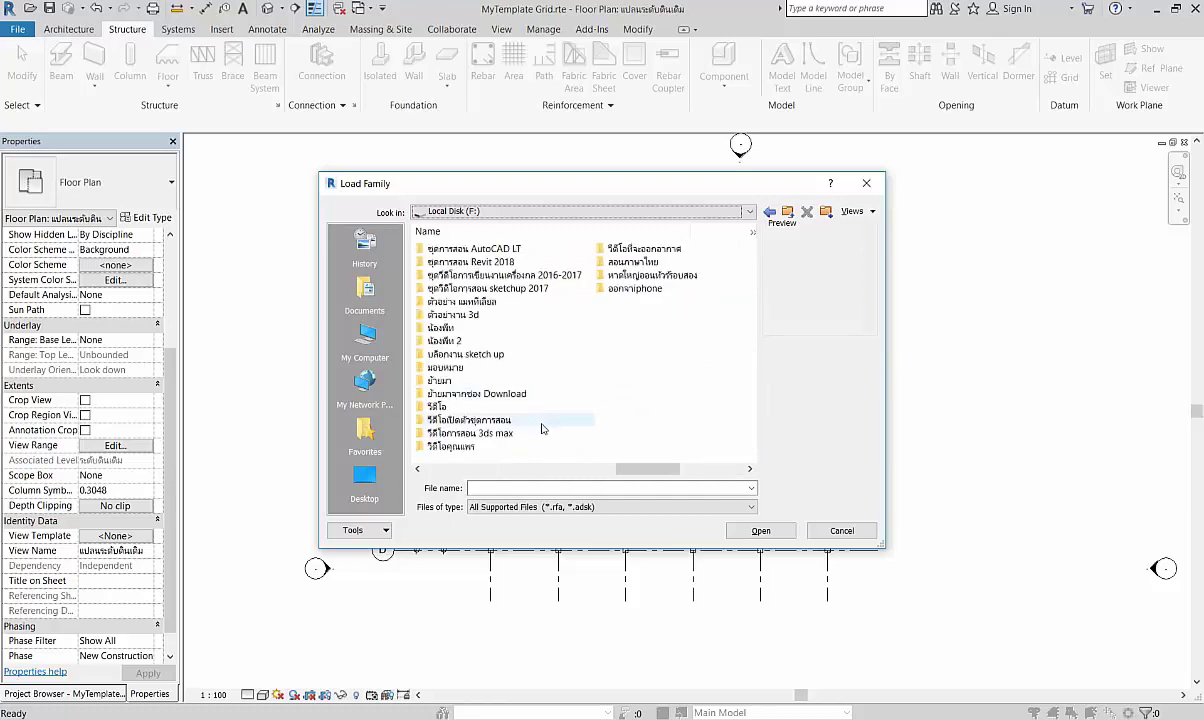
double_click(505, 261)
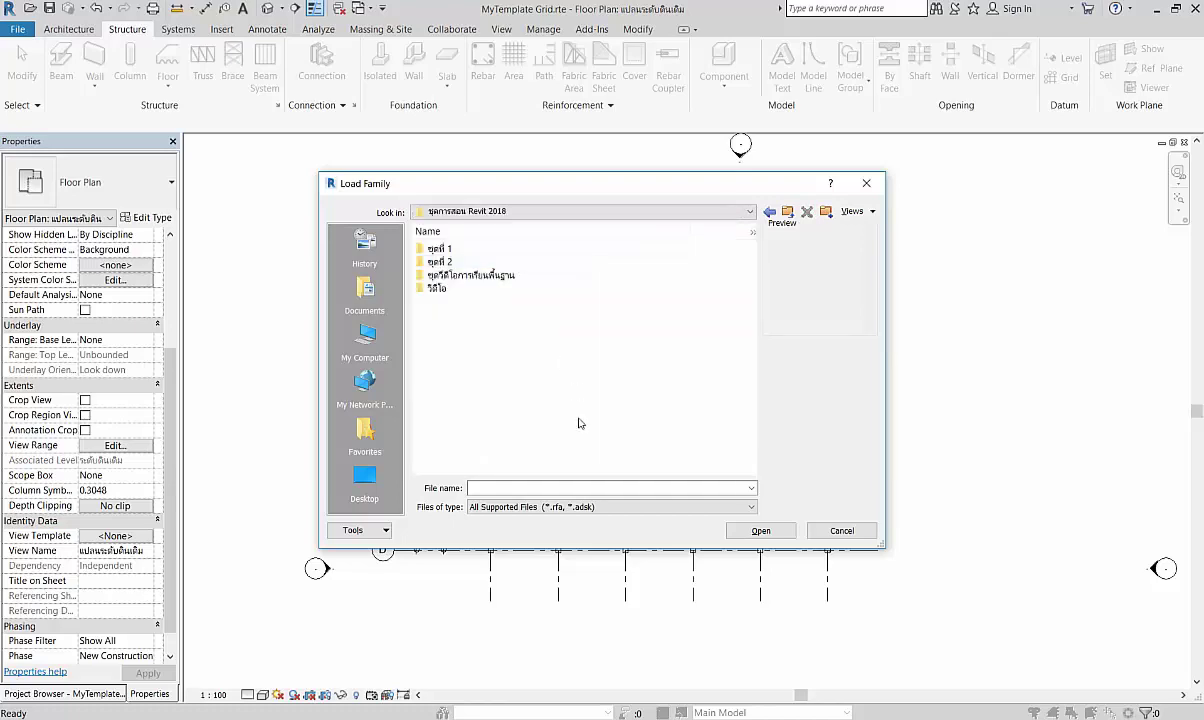
double_click(468, 274)
double_click(446, 261)
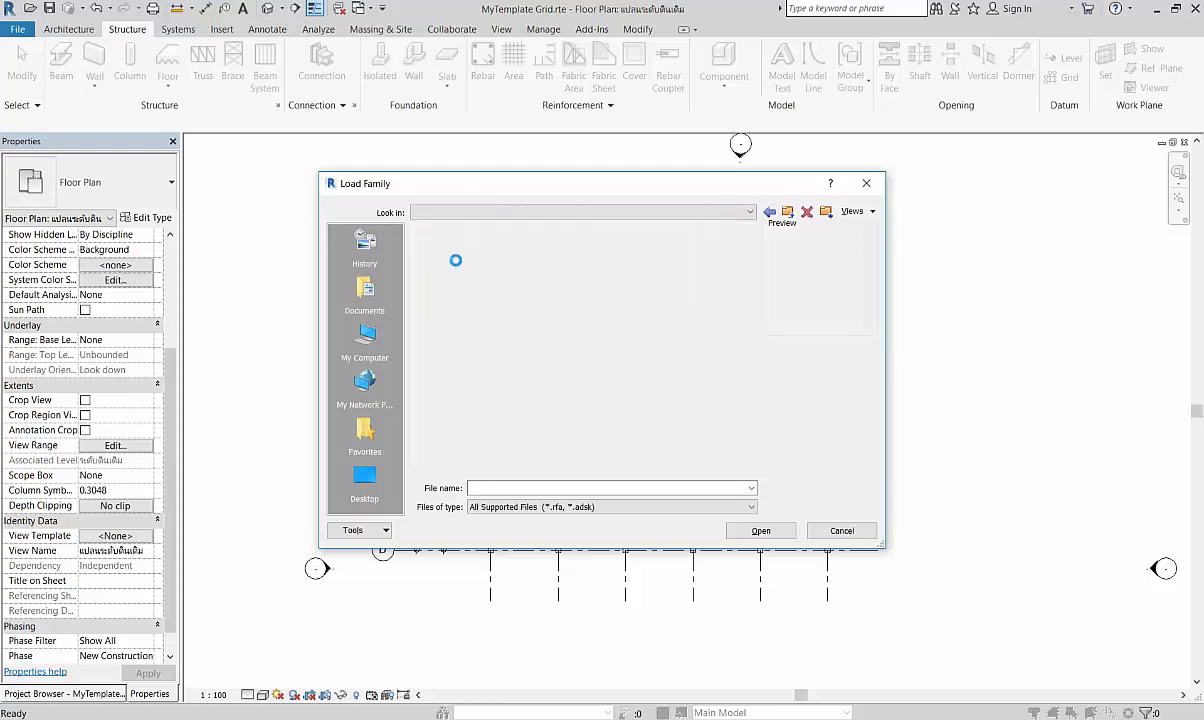
left_click(451, 250)
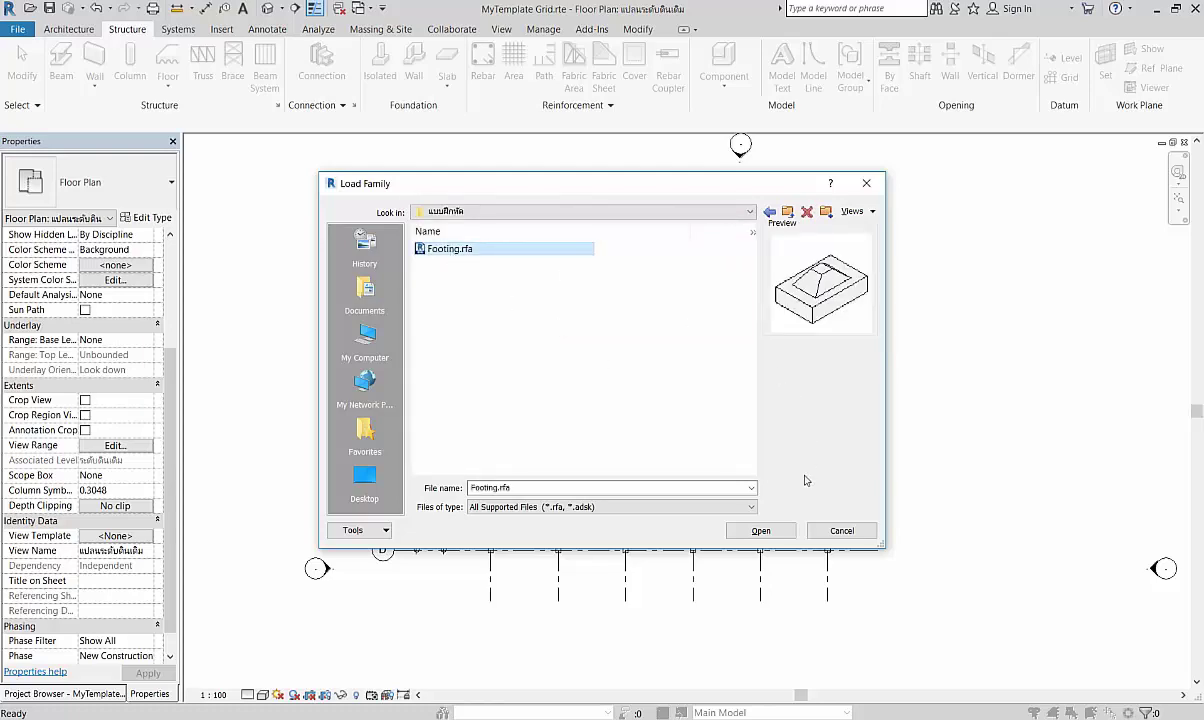
left_click(760, 530)
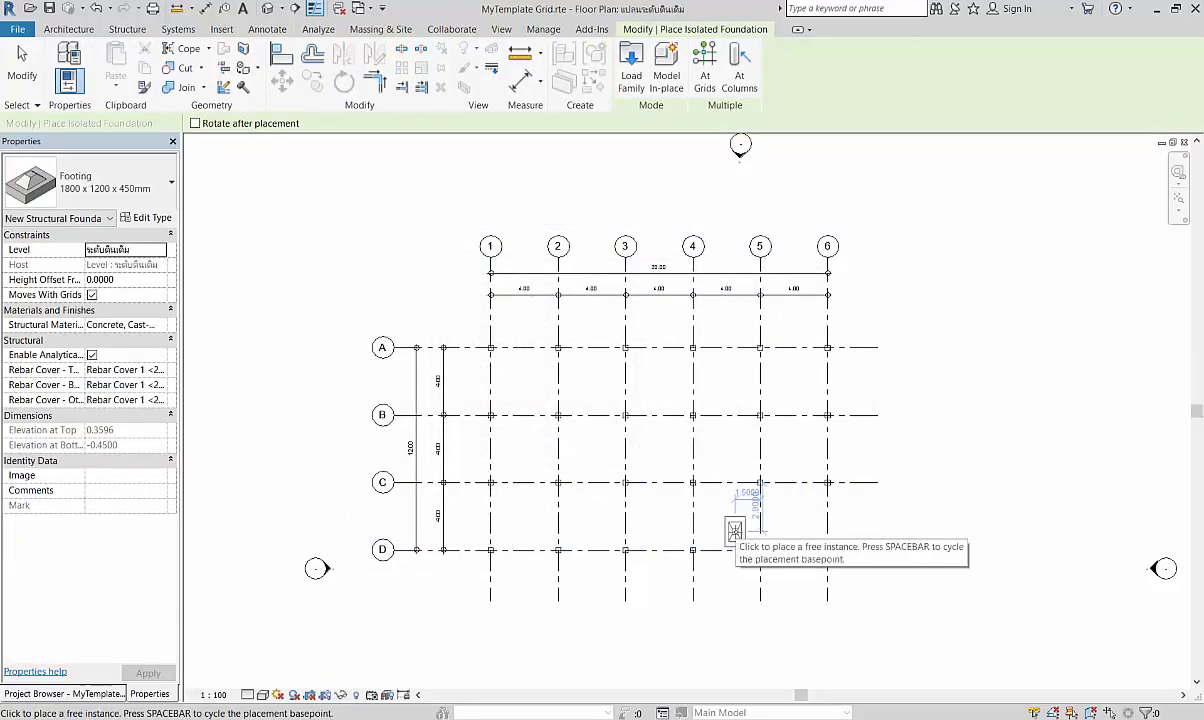
- Place 1800 x 1200 x 450mm footings at all 24 grid intersections using At Grids
left_click(705, 70)
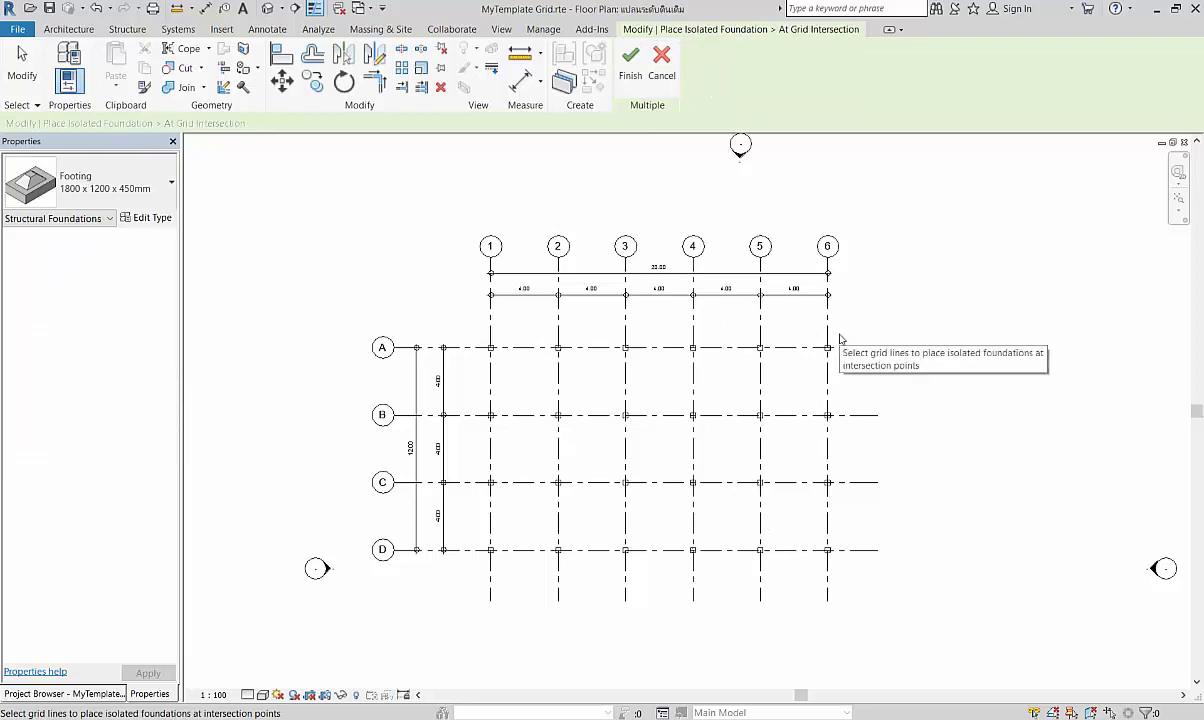
left_click_drag(848, 330, 463, 573)
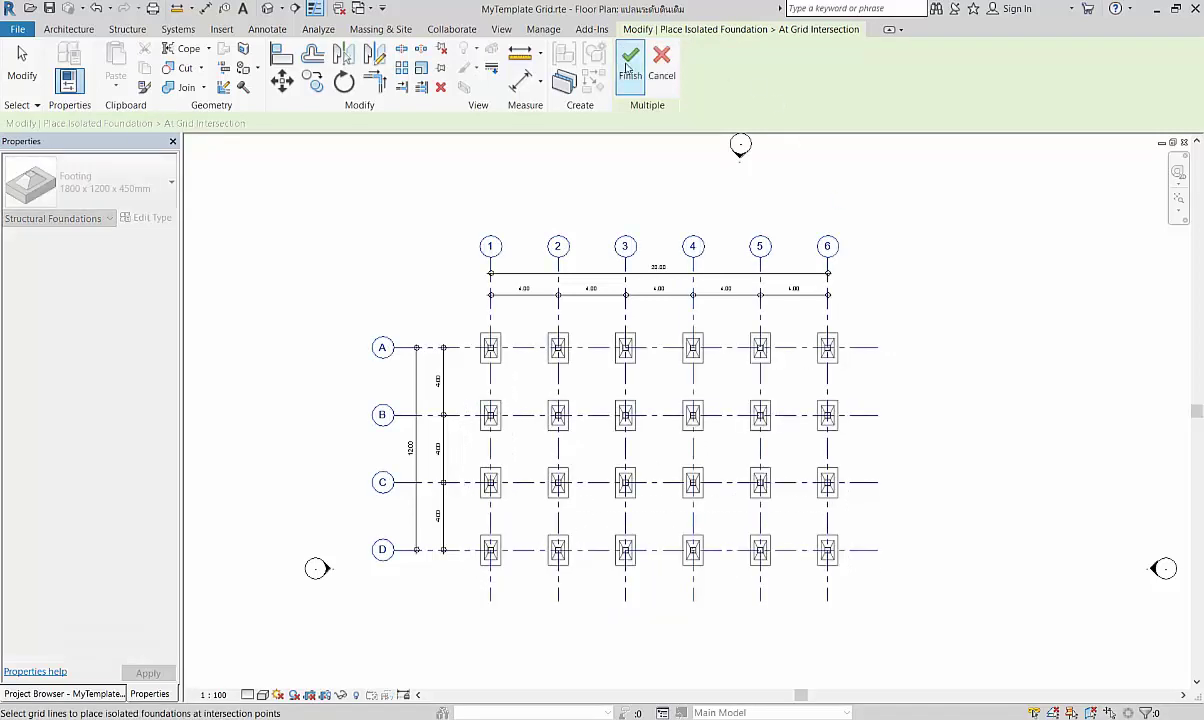
left_click(629, 66)
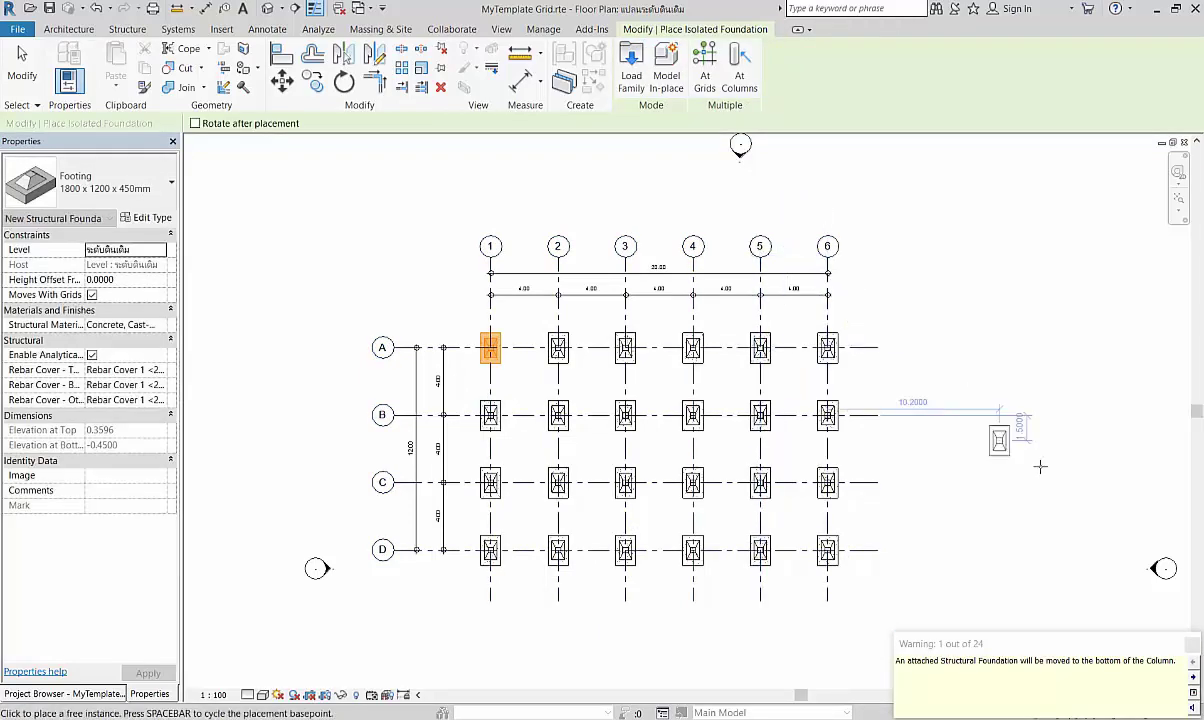
left_click(1190, 643)
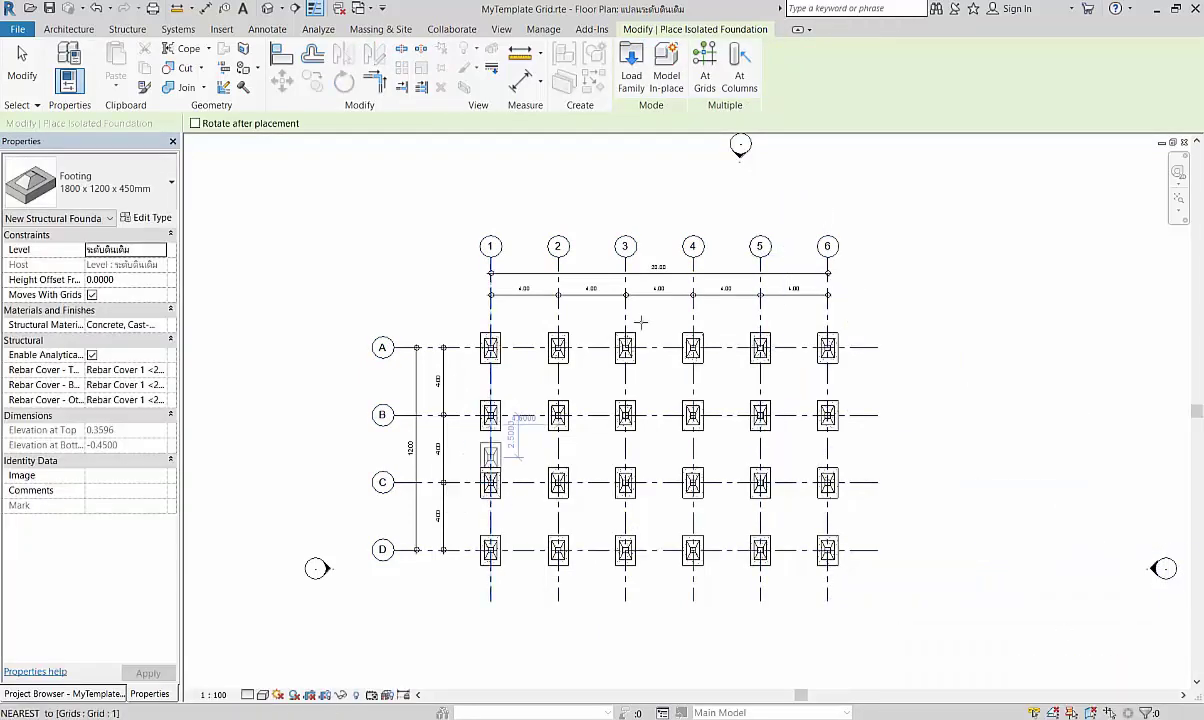
key("Escape")
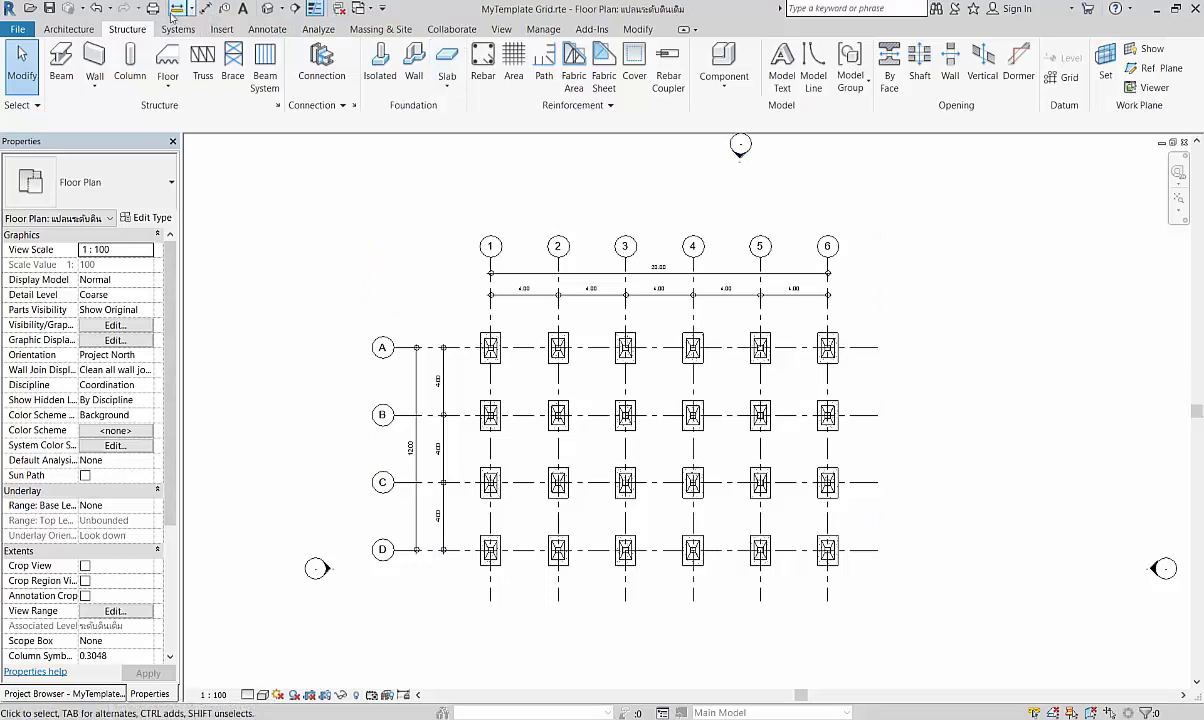
- Switch to the default {3D} view and zoom in on the model
left_click(266, 9)
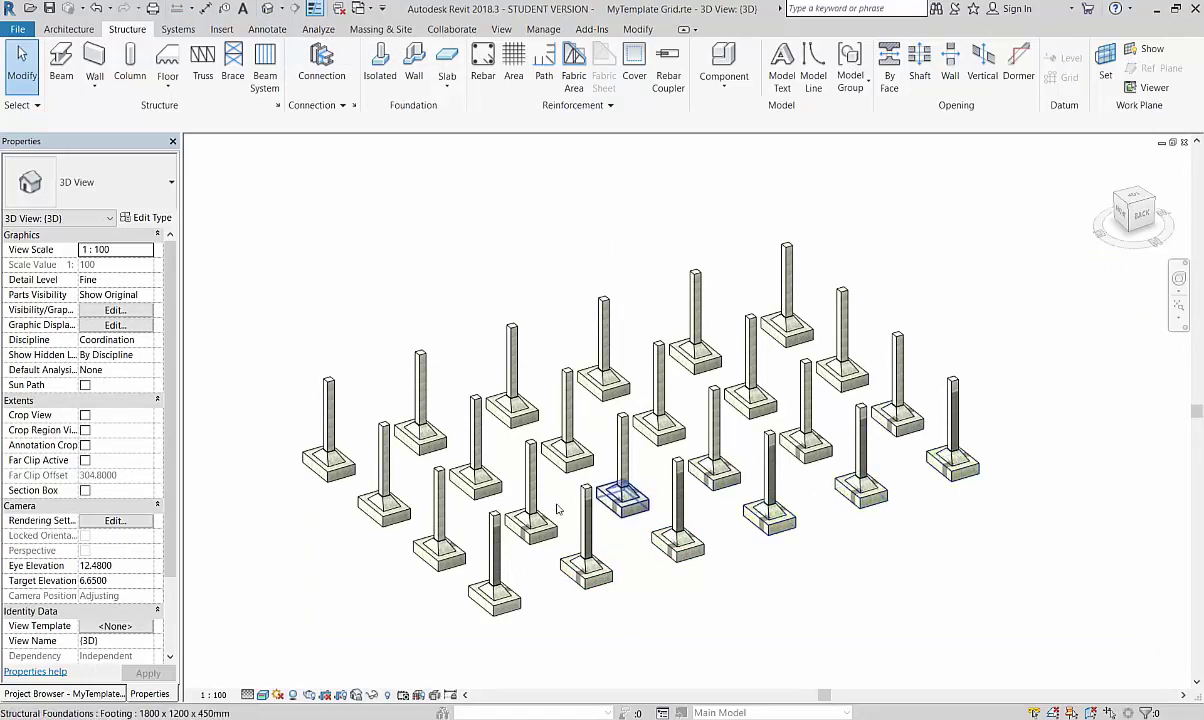
scroll(623, 497, "up", 2)
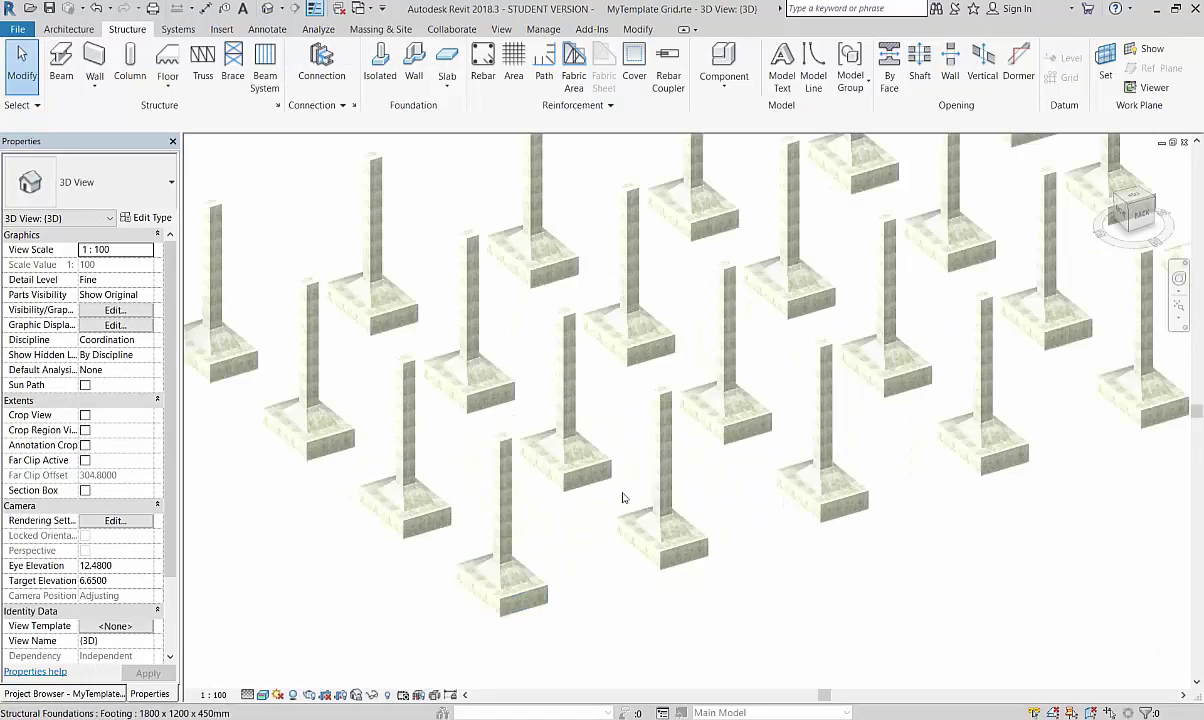
scroll(653, 486, "up", 2)
scroll(711, 521, "down", 2)
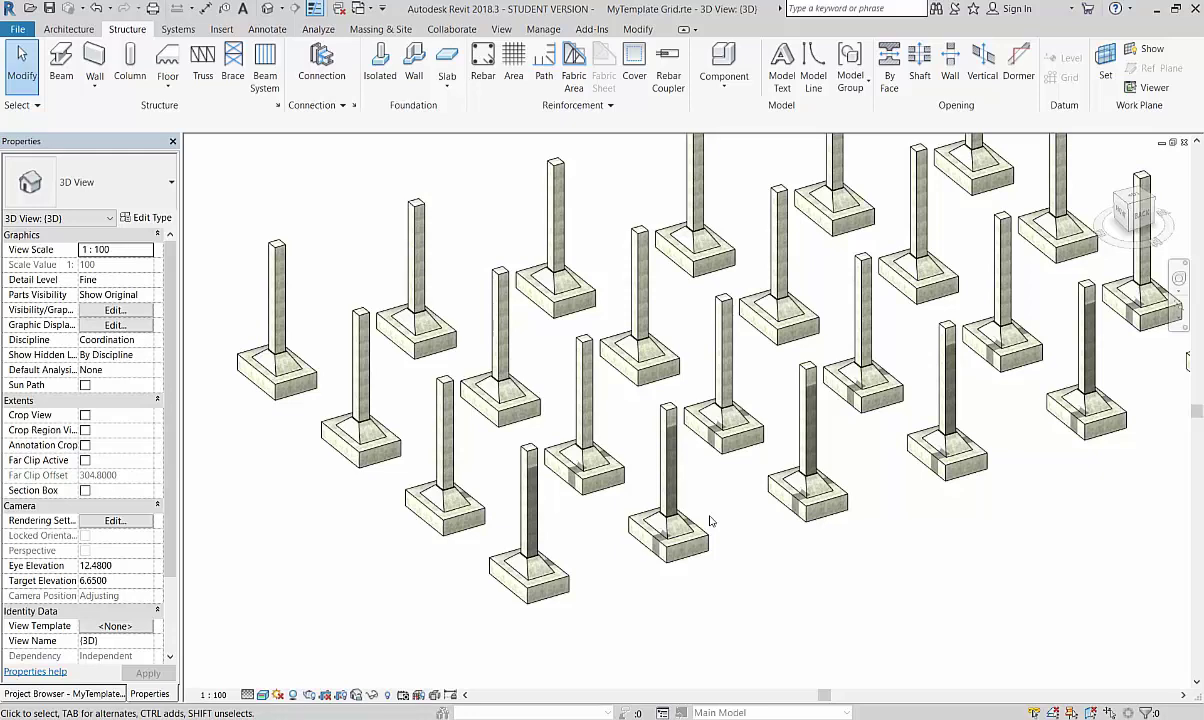
- Select a footing and orbit to confirm each column stands on its footing
left_click(532, 568)
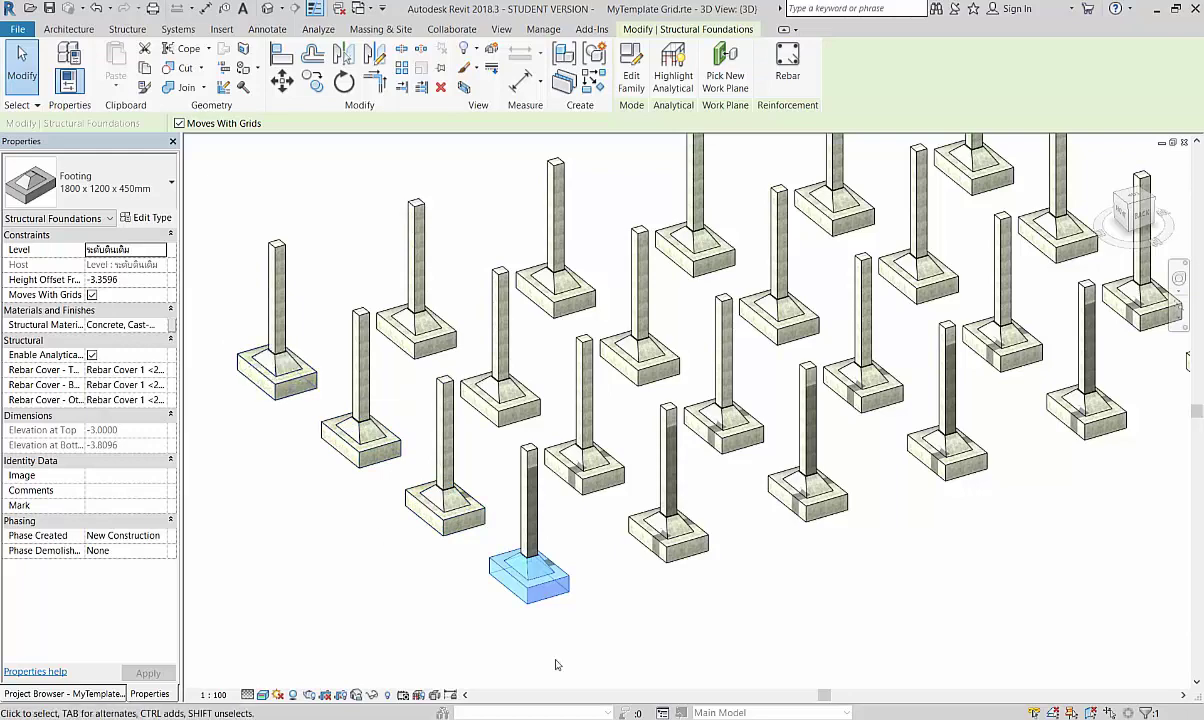
mouse_move(557, 665)
middle_mouse_down("shift")
mouse_move(551, 540)
mouse_move(792, 380)
middle_mouse_up("shift")
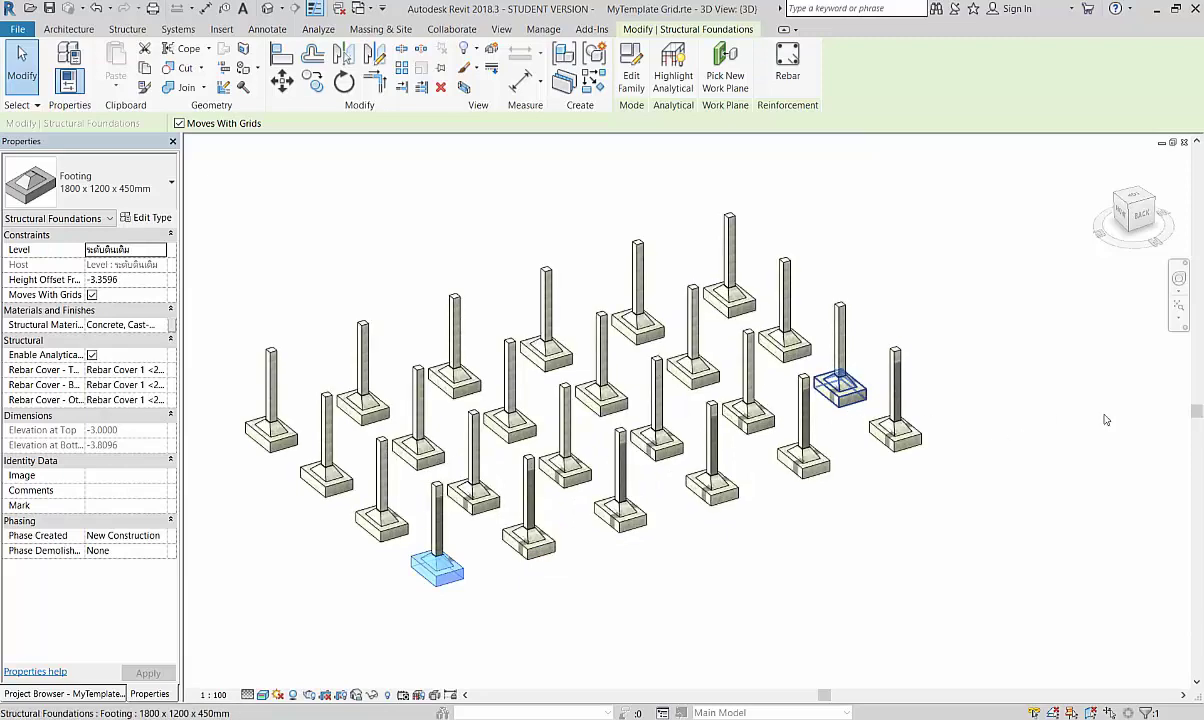
middle_click_drag(1102, 417, 973, 484, "shift")
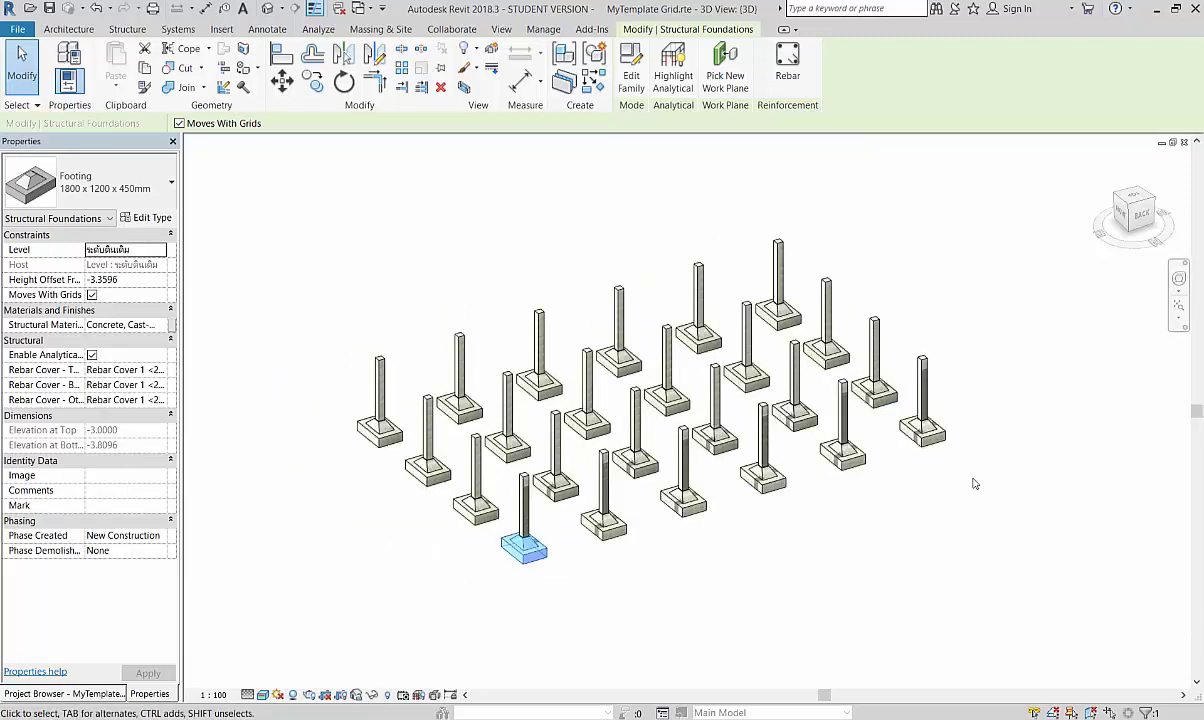